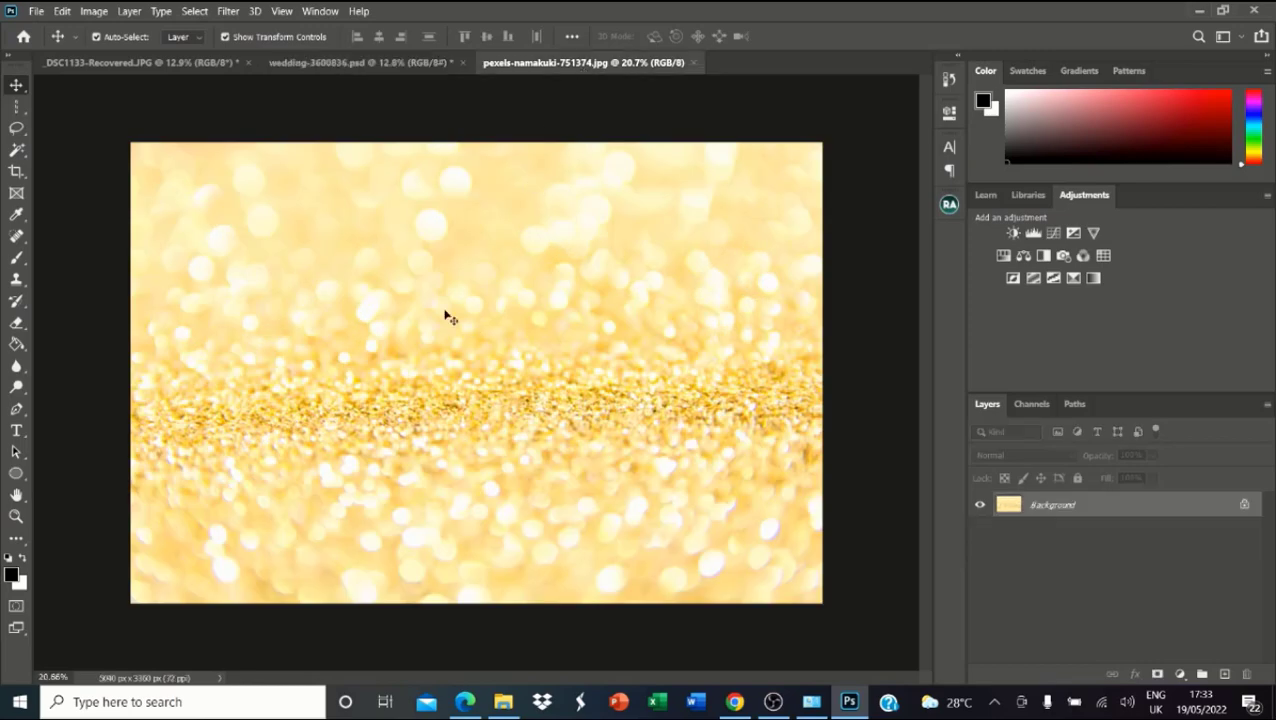
Step: Delete the gold glitter layer from the wedding-3600836.psd document, keeping the couple's layer
left_click(399, 66)
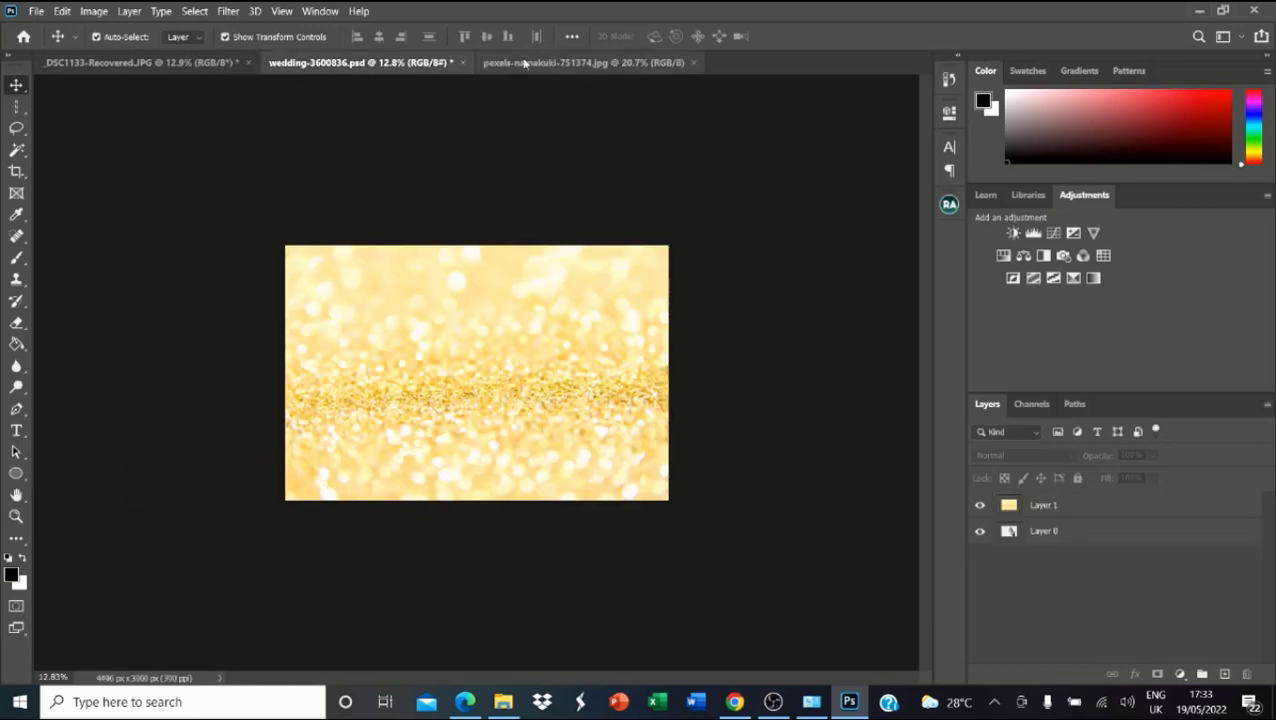
left_click(490, 64)
left_click(407, 66)
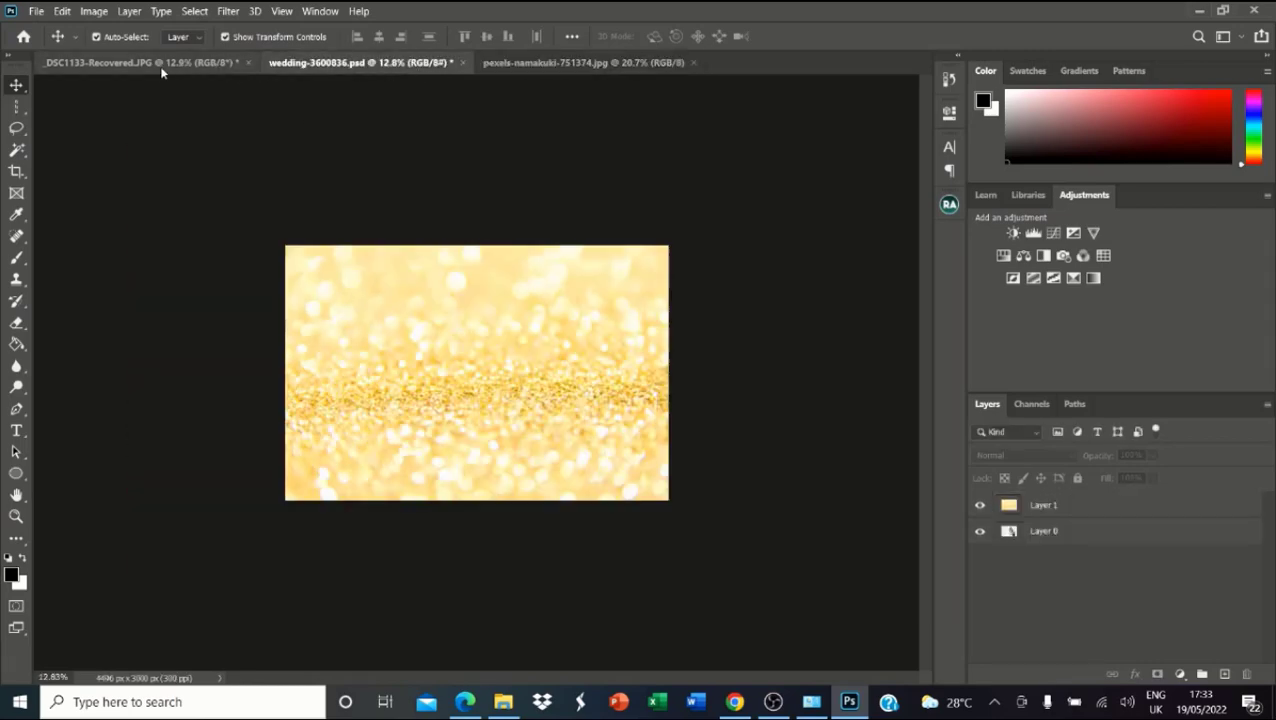
left_click(578, 388)
key("Delete")
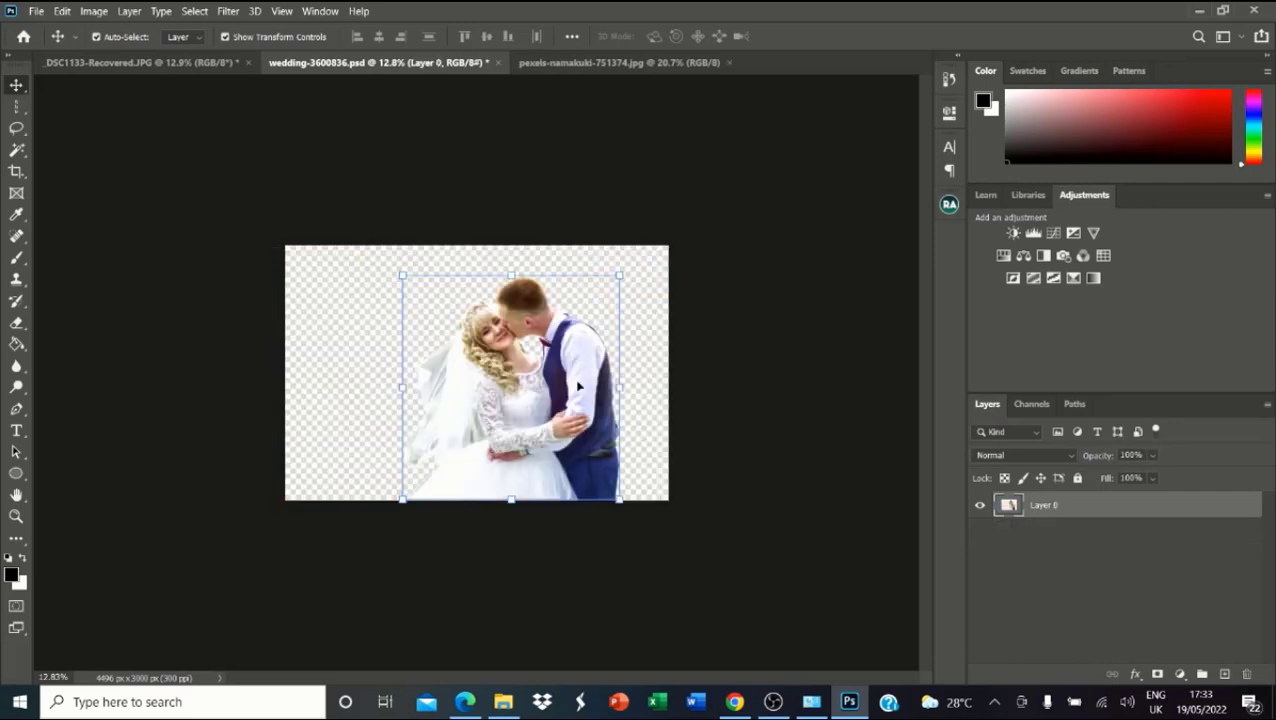
Step: Examine the cut-out couple in the wedding document and the gold glitter photo in pexels-namakuki-751374.jpg
scroll(578, 322, "up", 3)
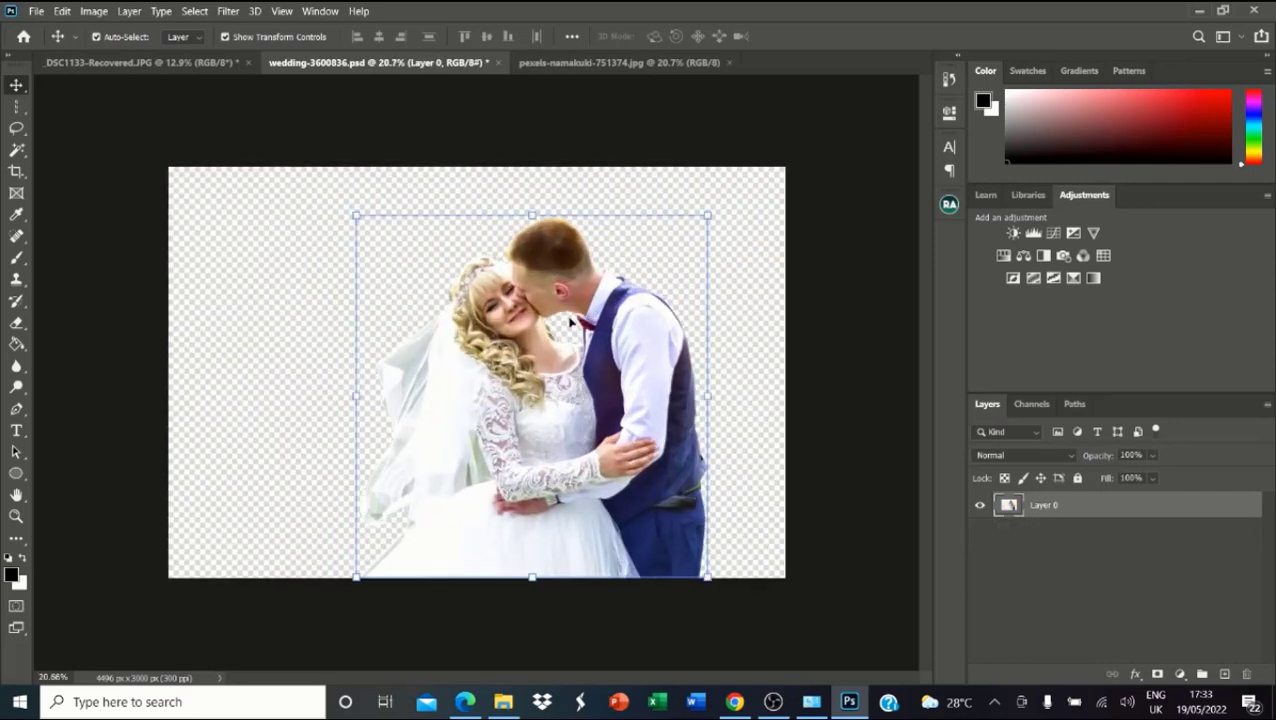
left_click(228, 11)
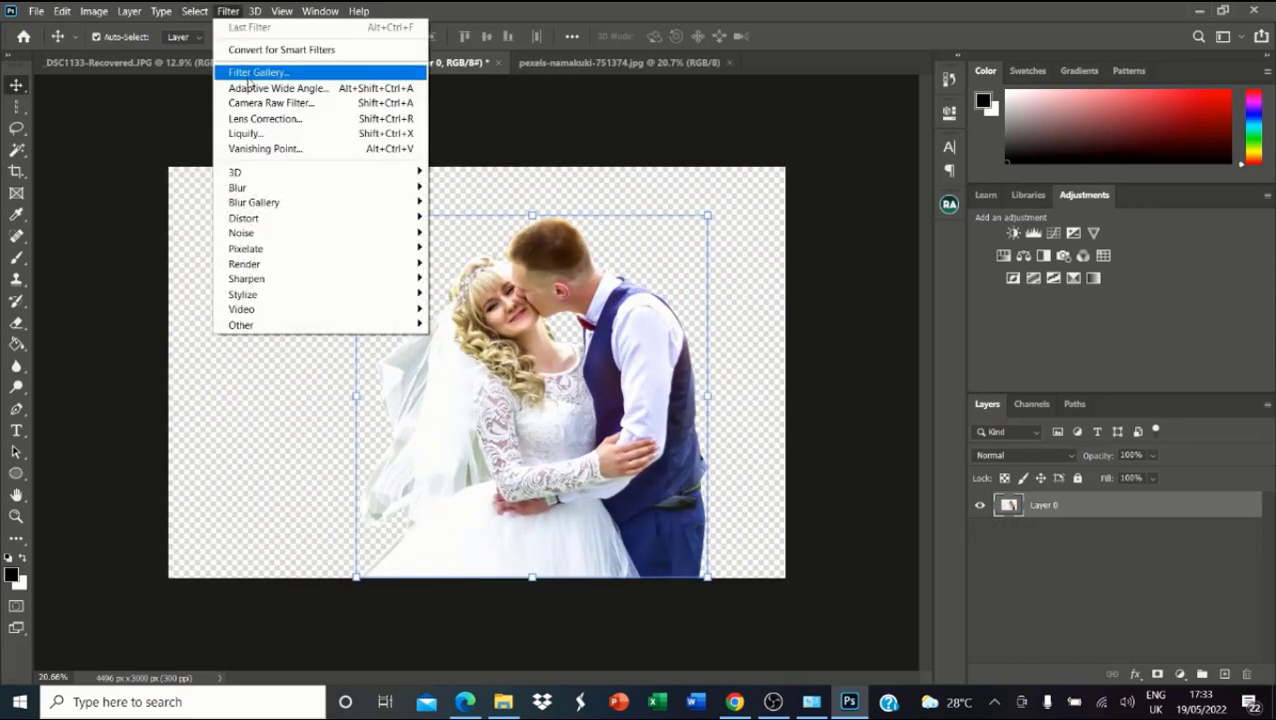
left_click(820, 276)
scroll(492, 348, "up", 3)
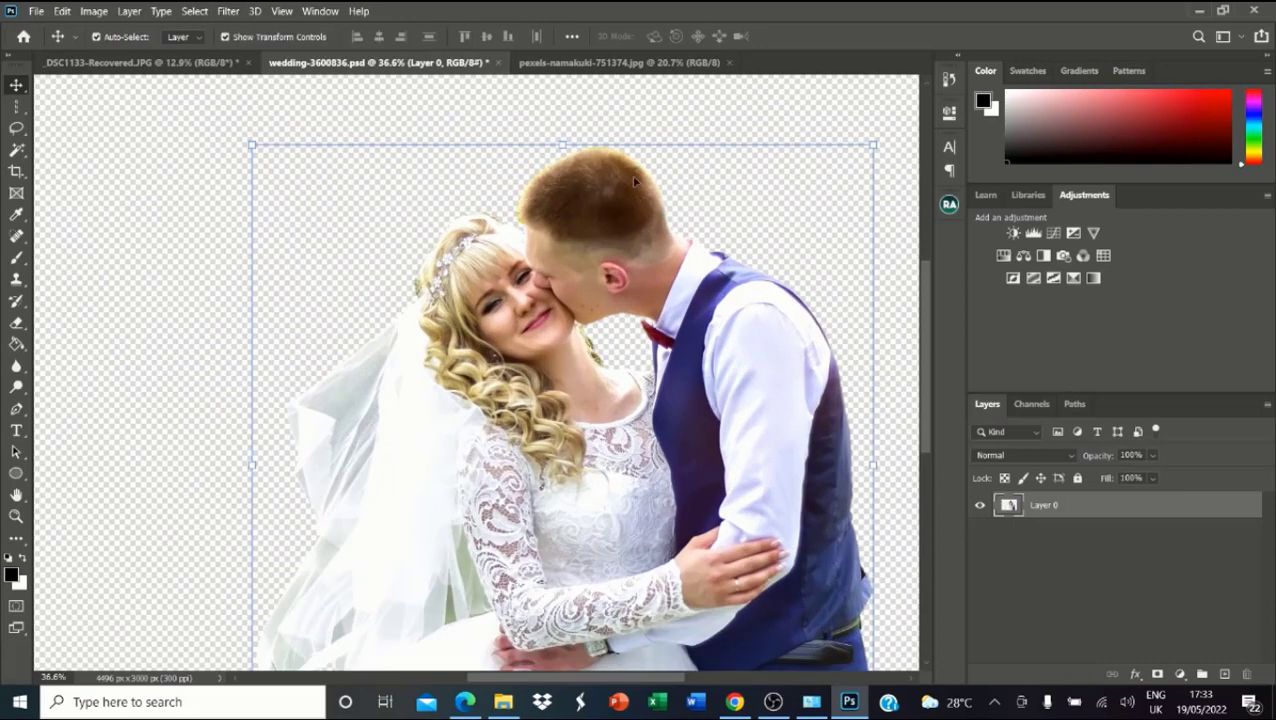
scroll(566, 232, "down", 4)
scroll(496, 276, "up", 3)
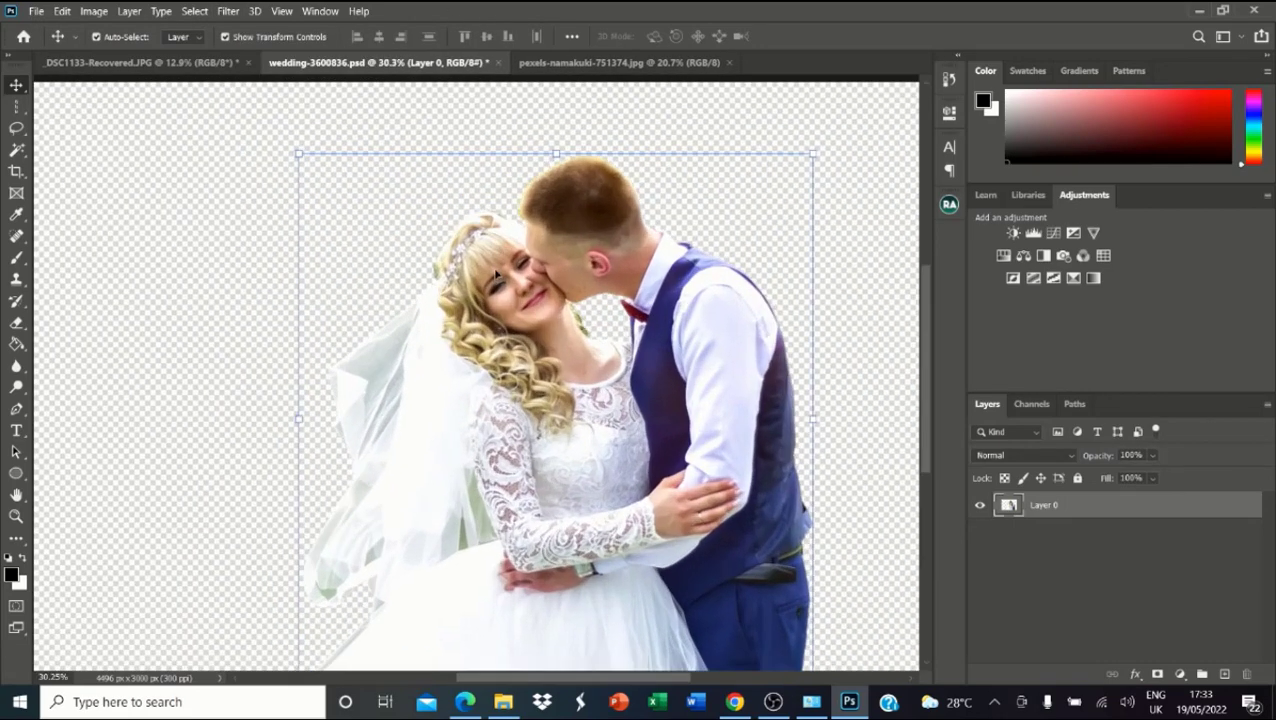
scroll(615, 288, "down", 2)
left_click(590, 62)
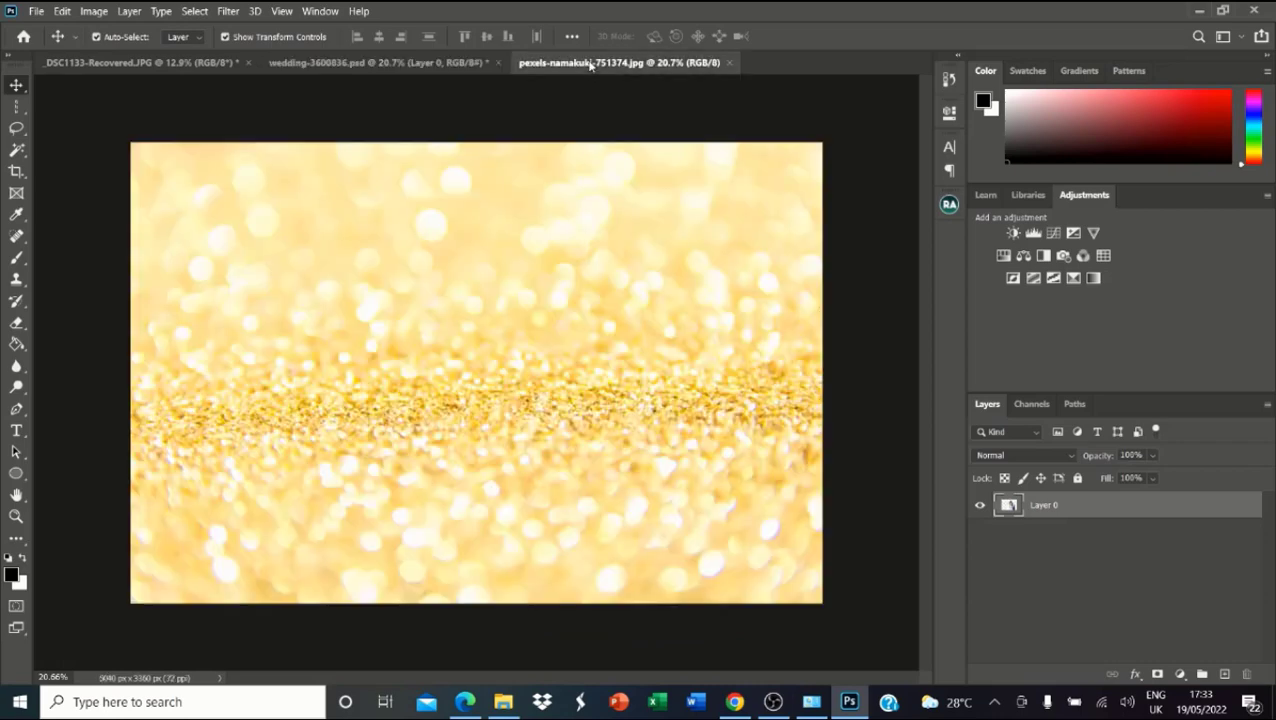
scroll(600, 272, "down", 1)
scroll(552, 259, "up", 1)
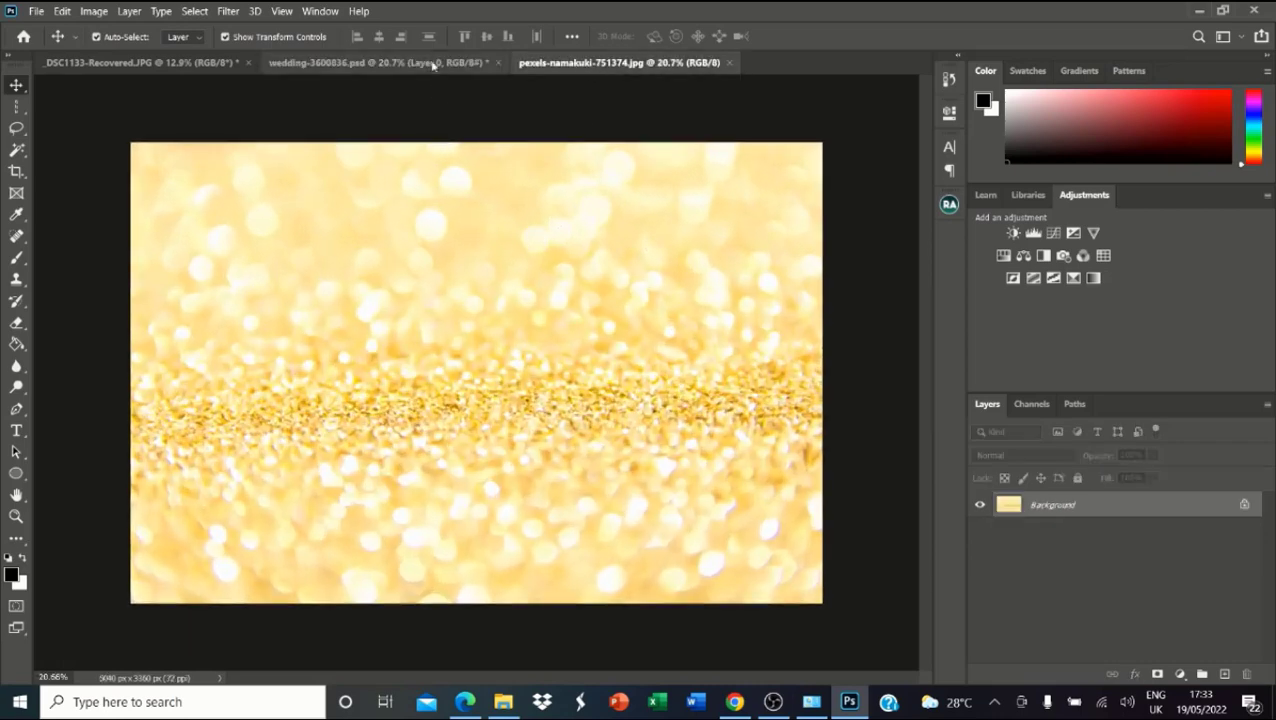
left_click(400, 64)
scroll(579, 251, "up", 1)
scroll(531, 249, "down", 1)
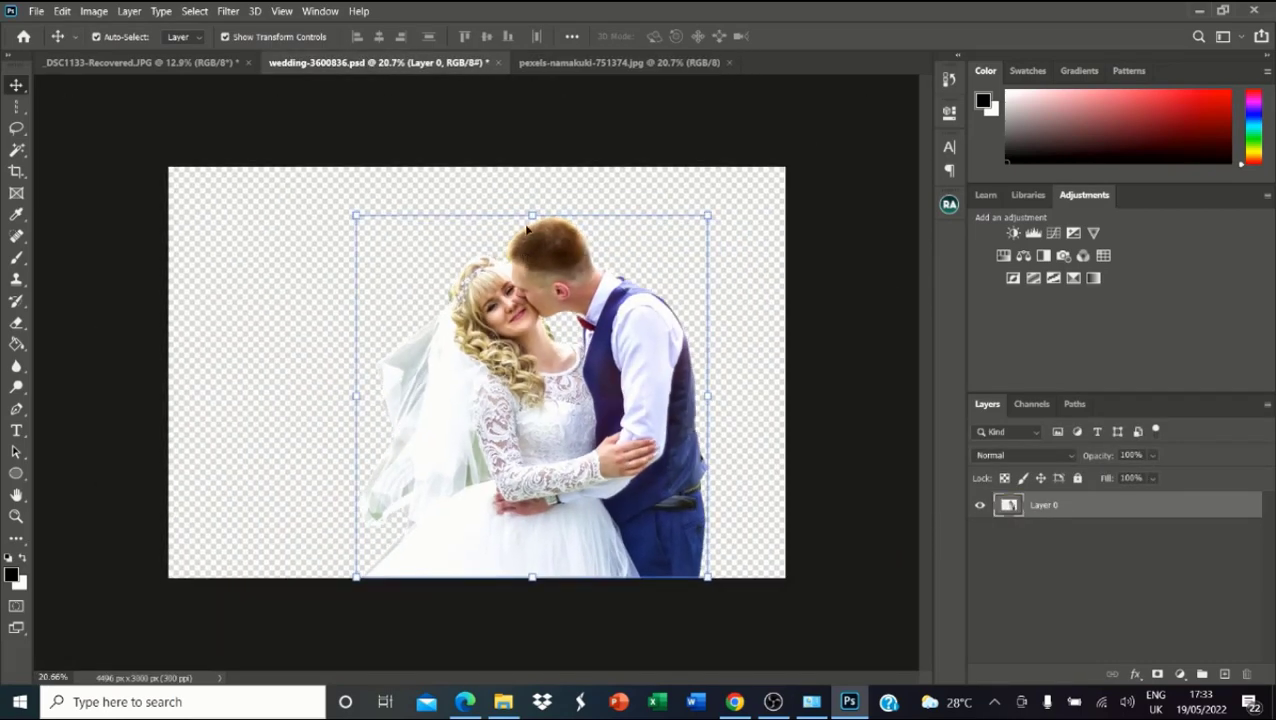
Step: Copy the gold glitter image from pexels-namakuki-751374.jpg into the wedding document and place its layer beneath the couple
left_click(558, 66)
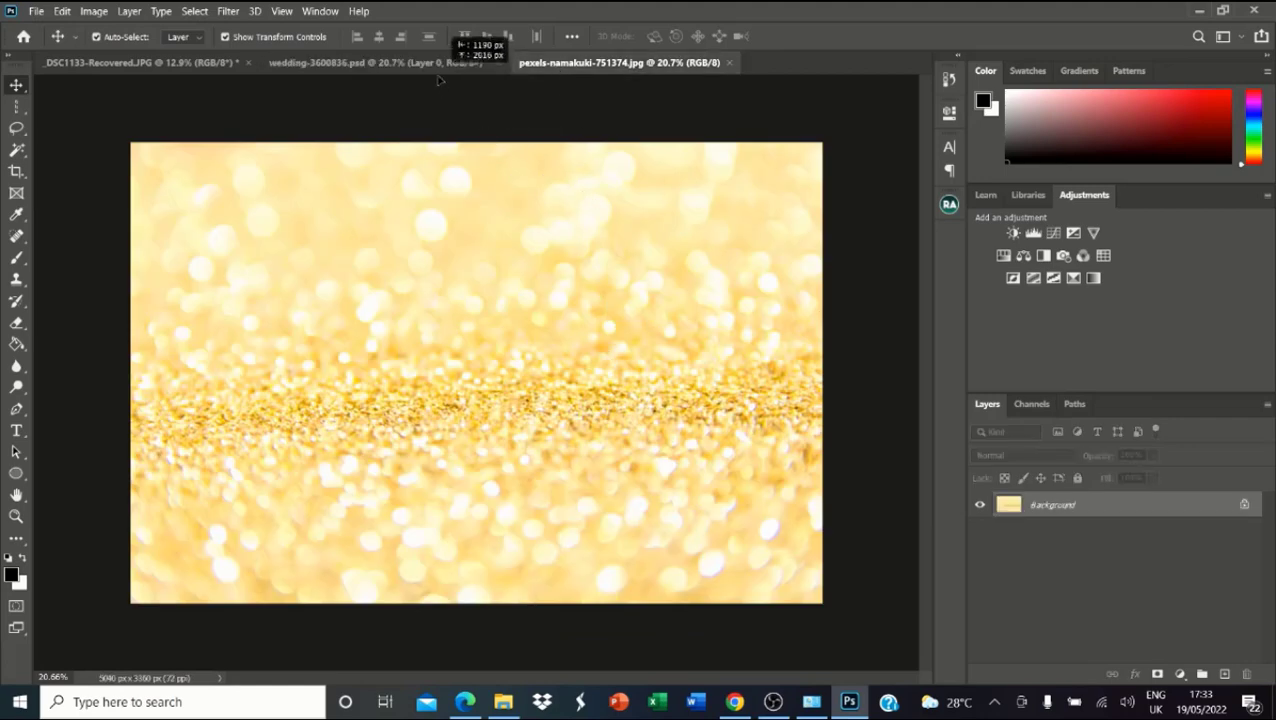
left_click(440, 66)
left_click_drag(490, 277, 538, 379)
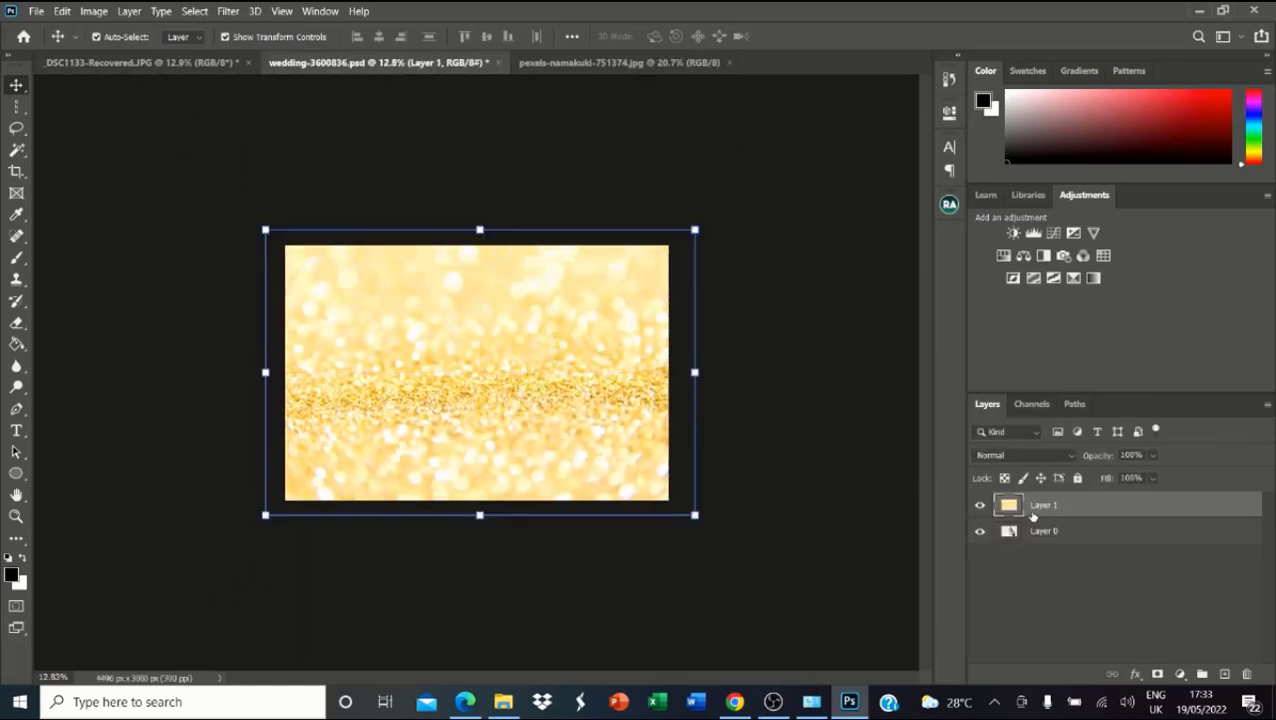
left_click_drag(1033, 513, 1048, 542)
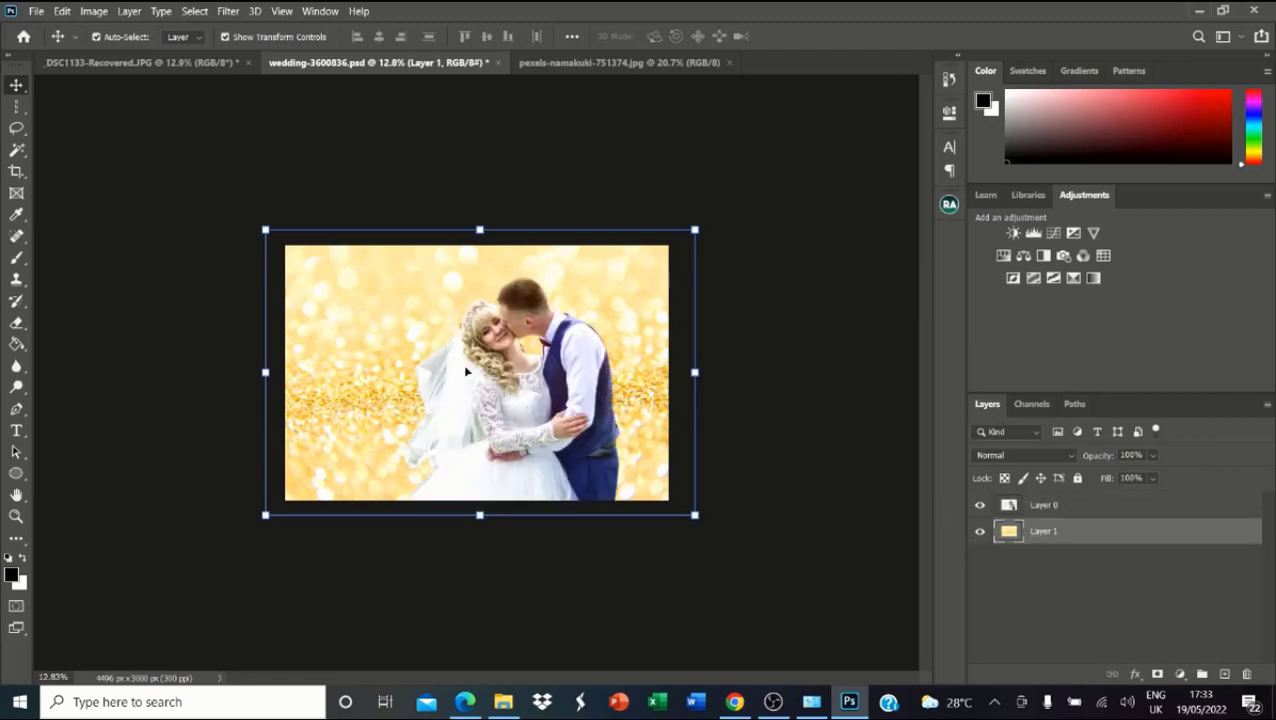
left_click(873, 413)
Step: Duplicate the gold glitter background layer, Layer 1
scroll(400, 270, "up", 14)
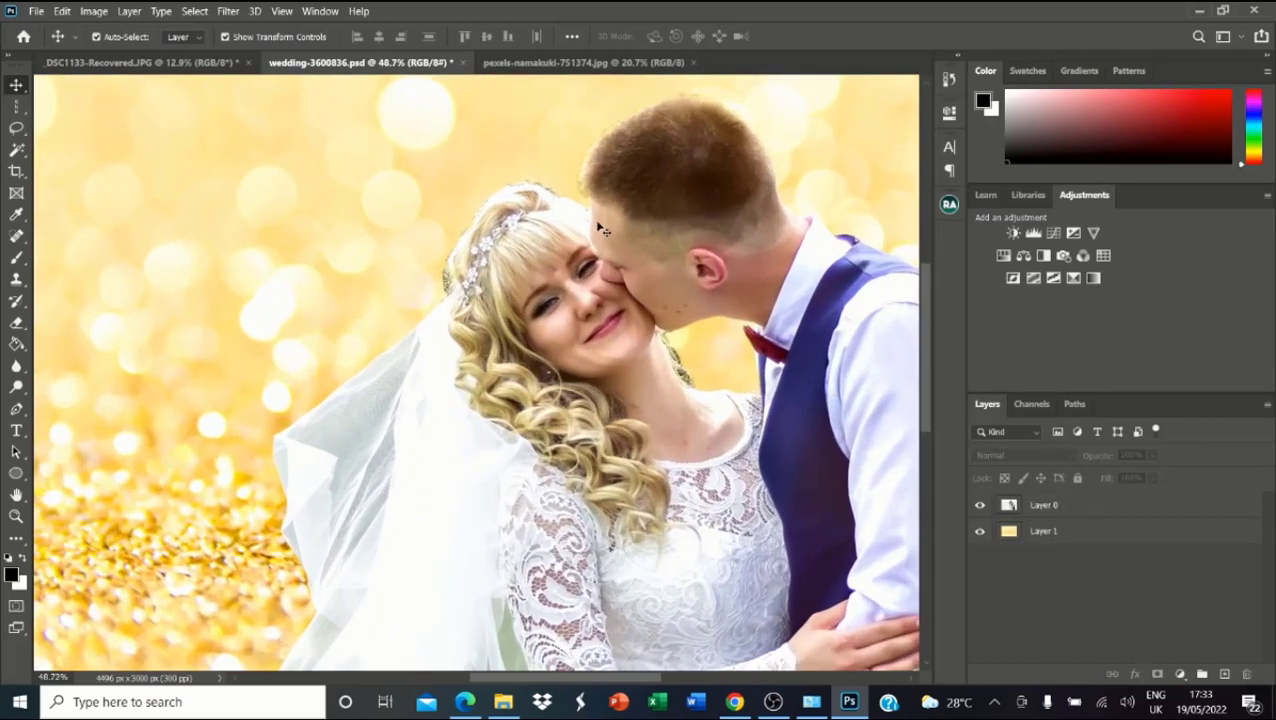
scroll(598, 229, "down", 3)
scroll(598, 229, "up", 1)
scroll(598, 229, "down", 1)
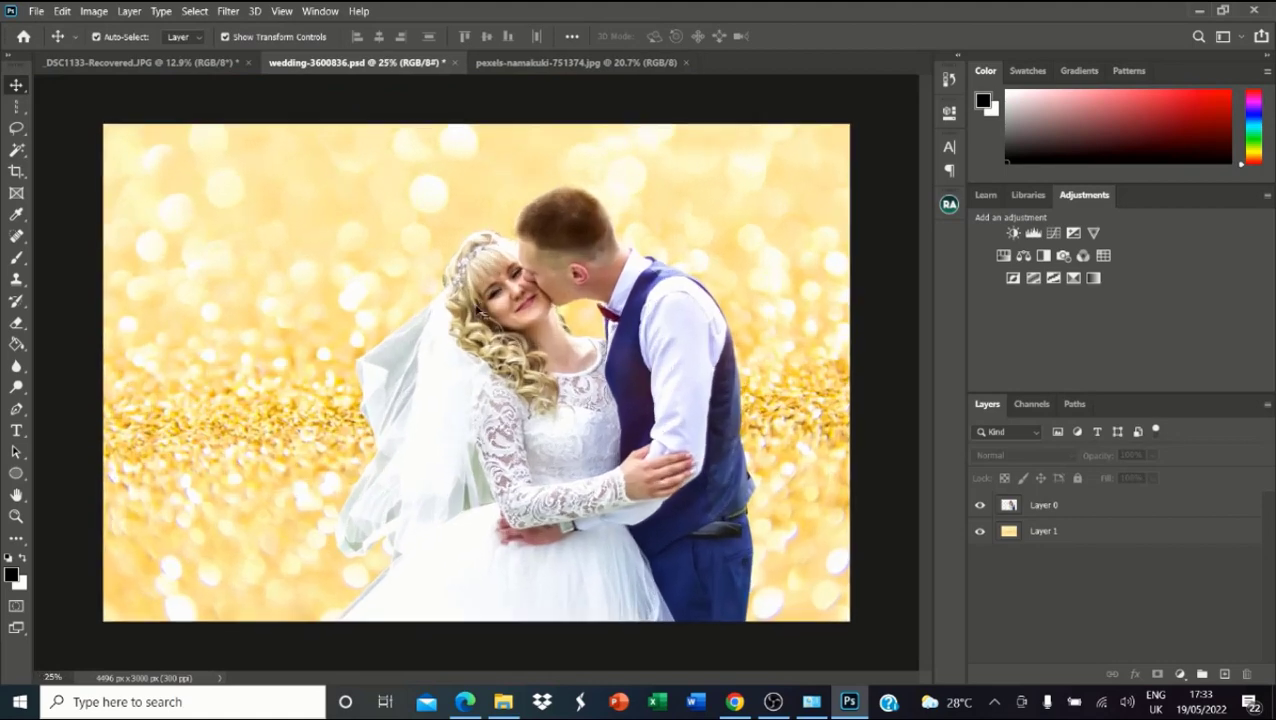
scroll(239, 302, "up", 1)
scroll(239, 302, "down", 1)
left_click(1088, 534)
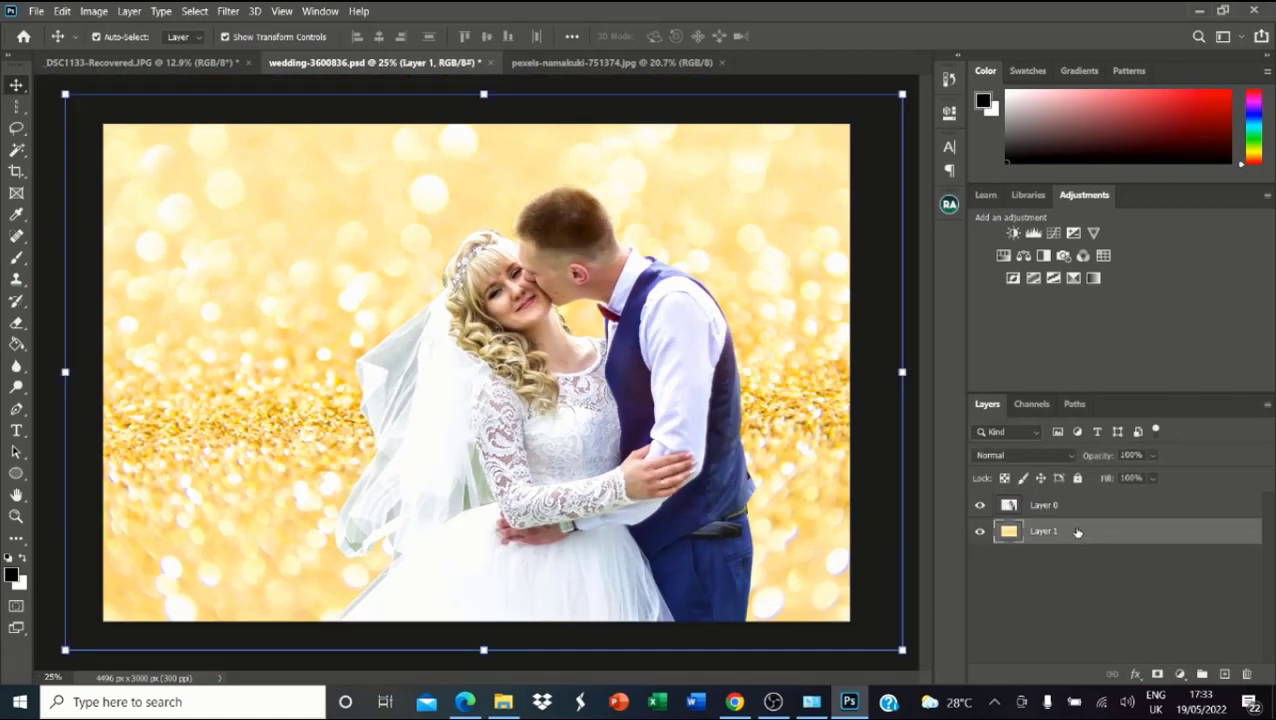
key("ctrl+j")
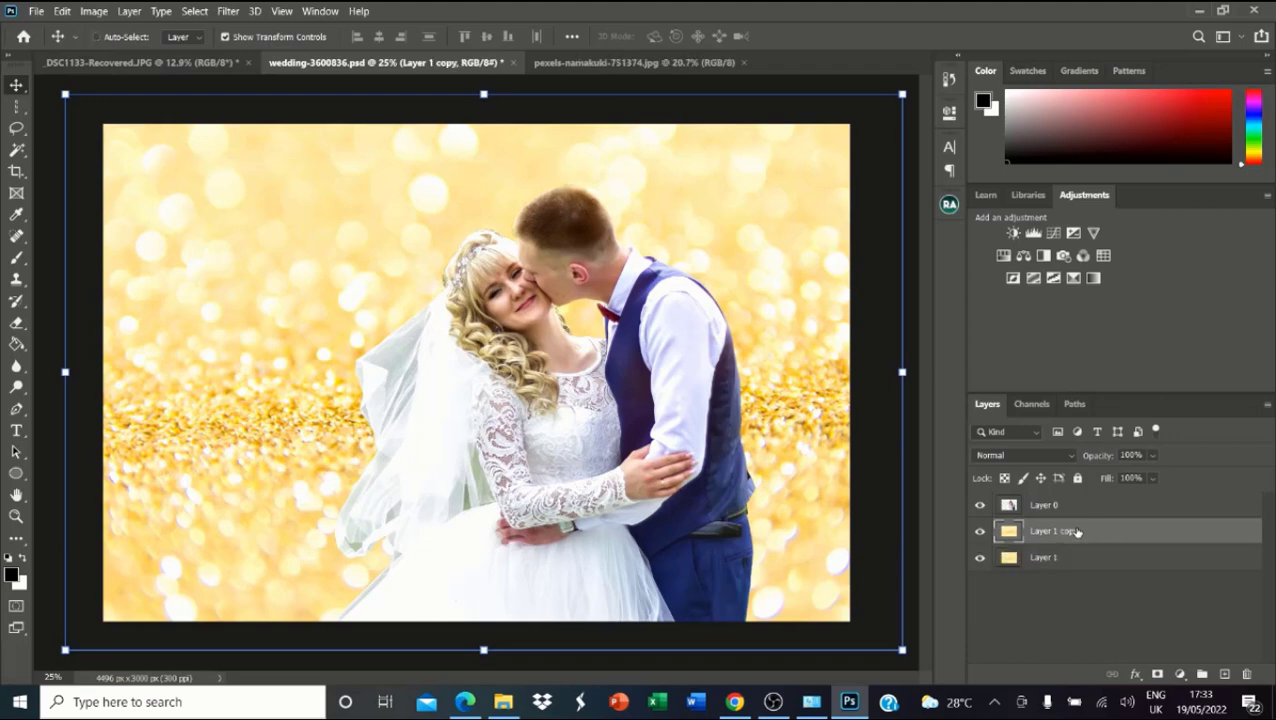
Step: Convert the duplicated glitter layer into a smart object for smart filters
scroll(432, 338, "down", 1)
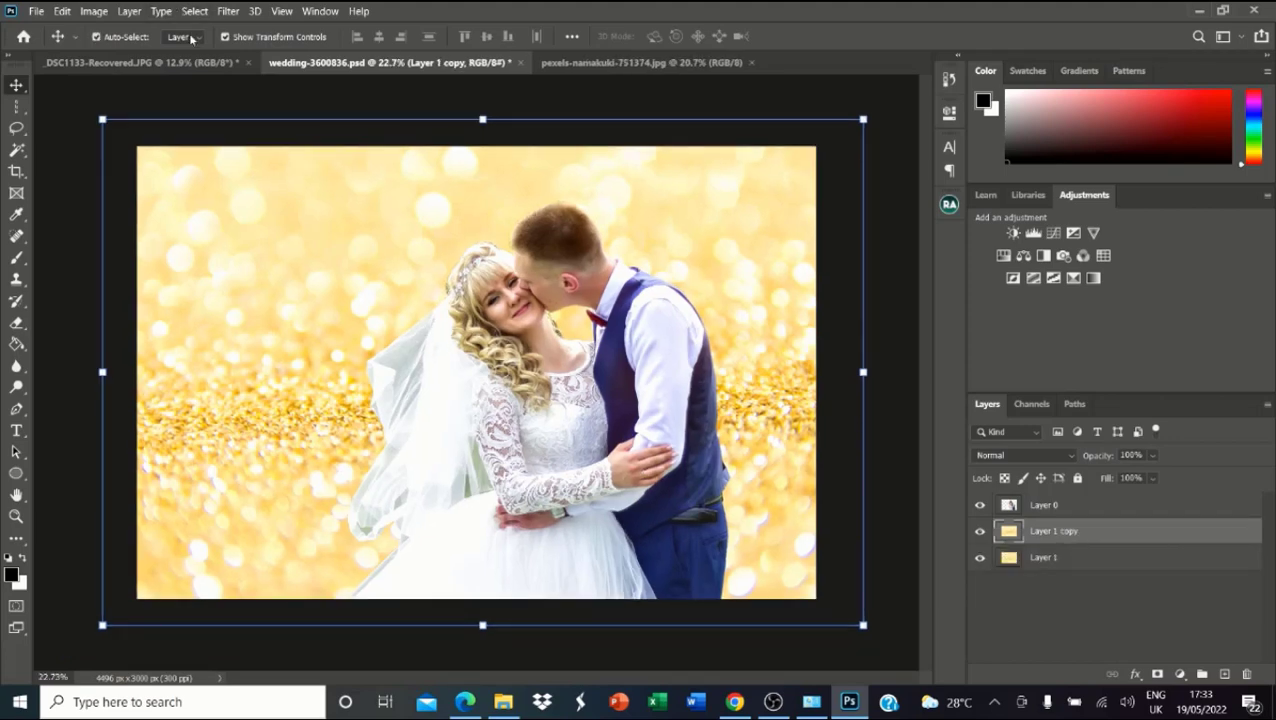
left_click(228, 11)
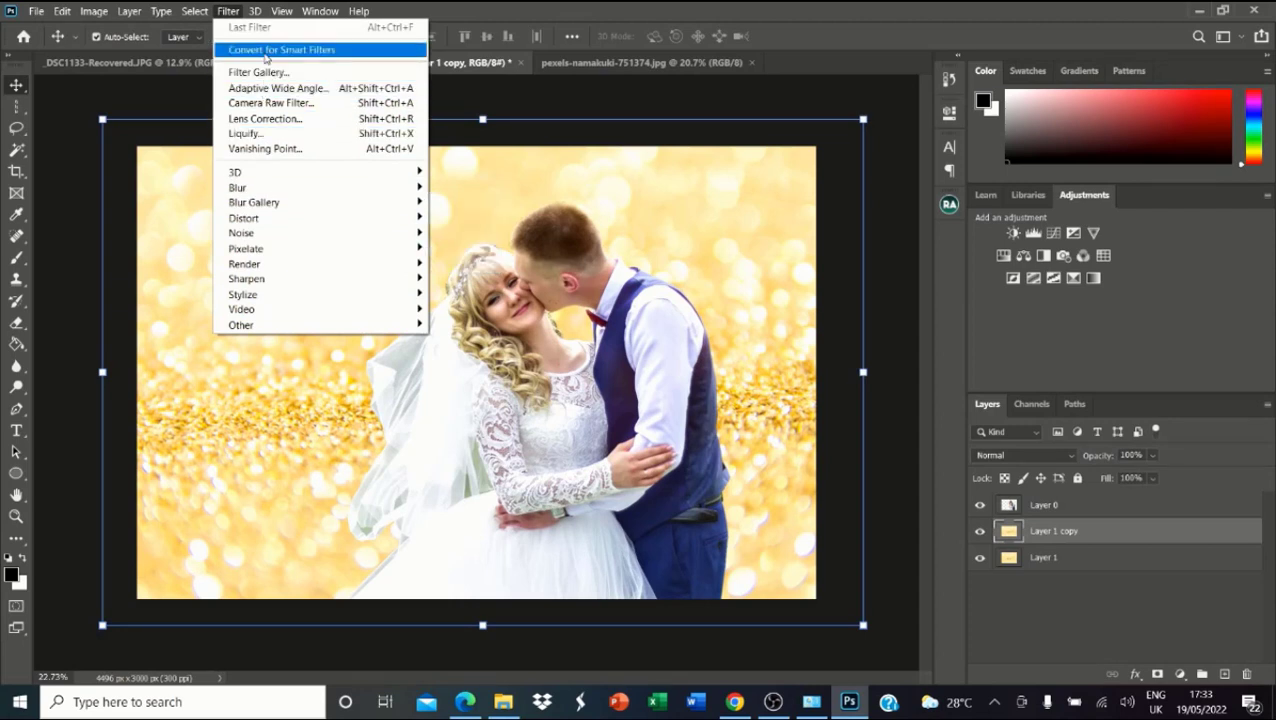
left_click(281, 50)
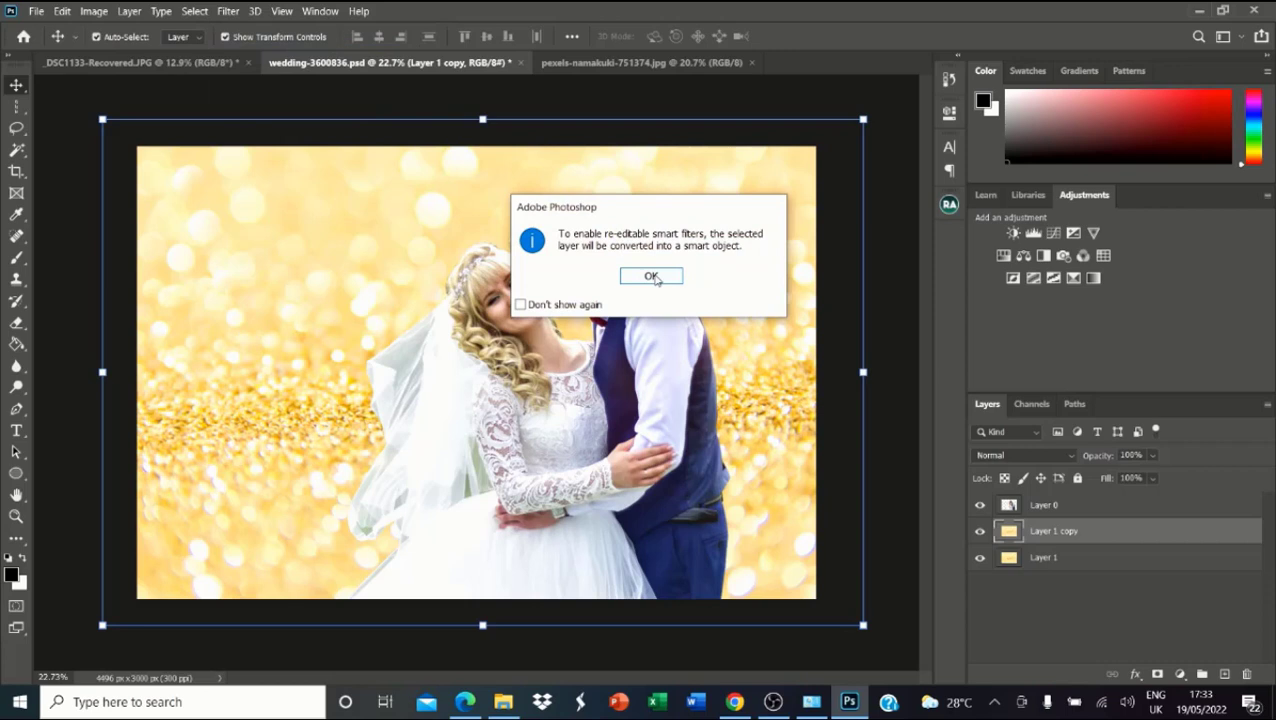
left_click(651, 276)
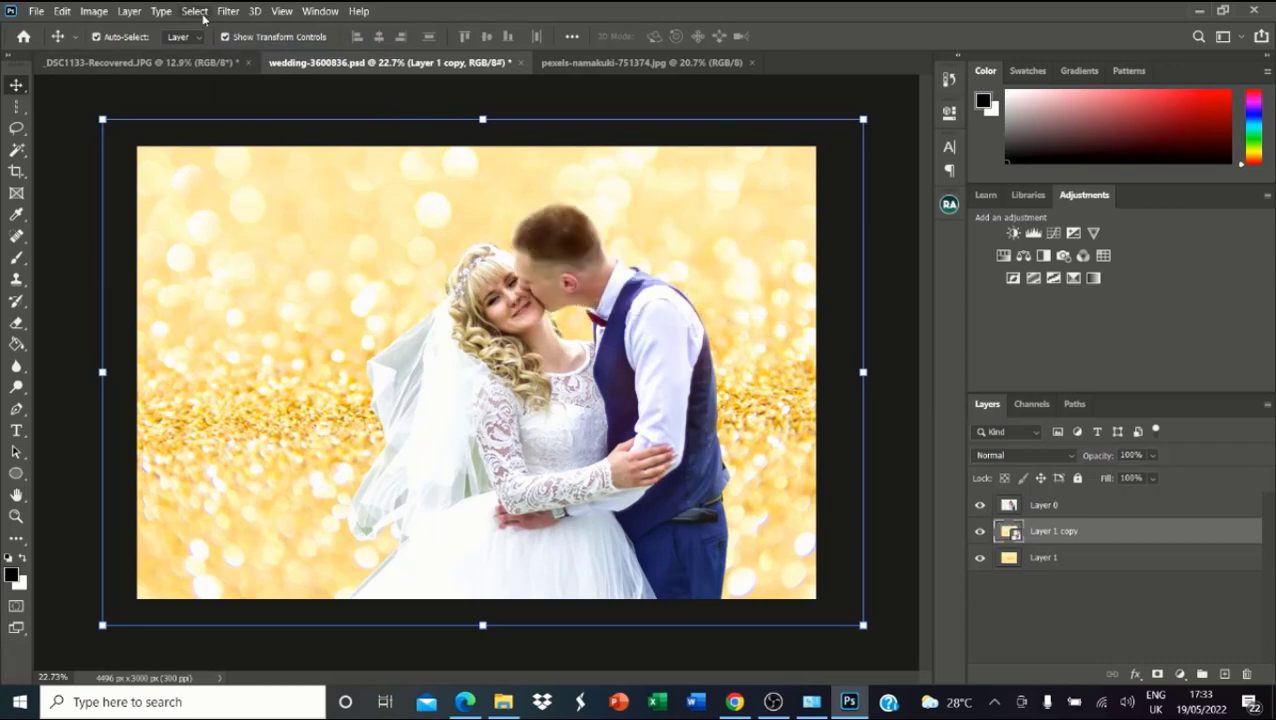
Step: Apply the Adaptive Wide Angle filter to the duplicated glitter layer, drawing a closed polygon constraint across the image's upper half
left_click(228, 11)
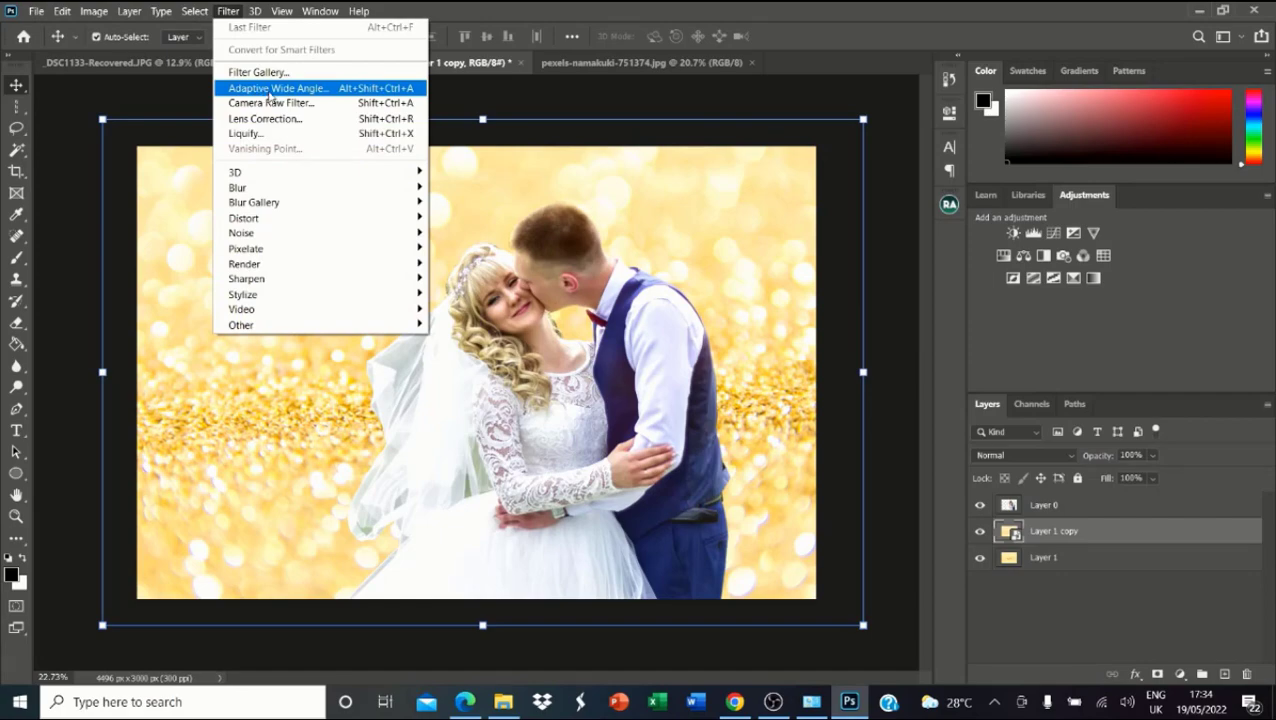
left_click(288, 95)
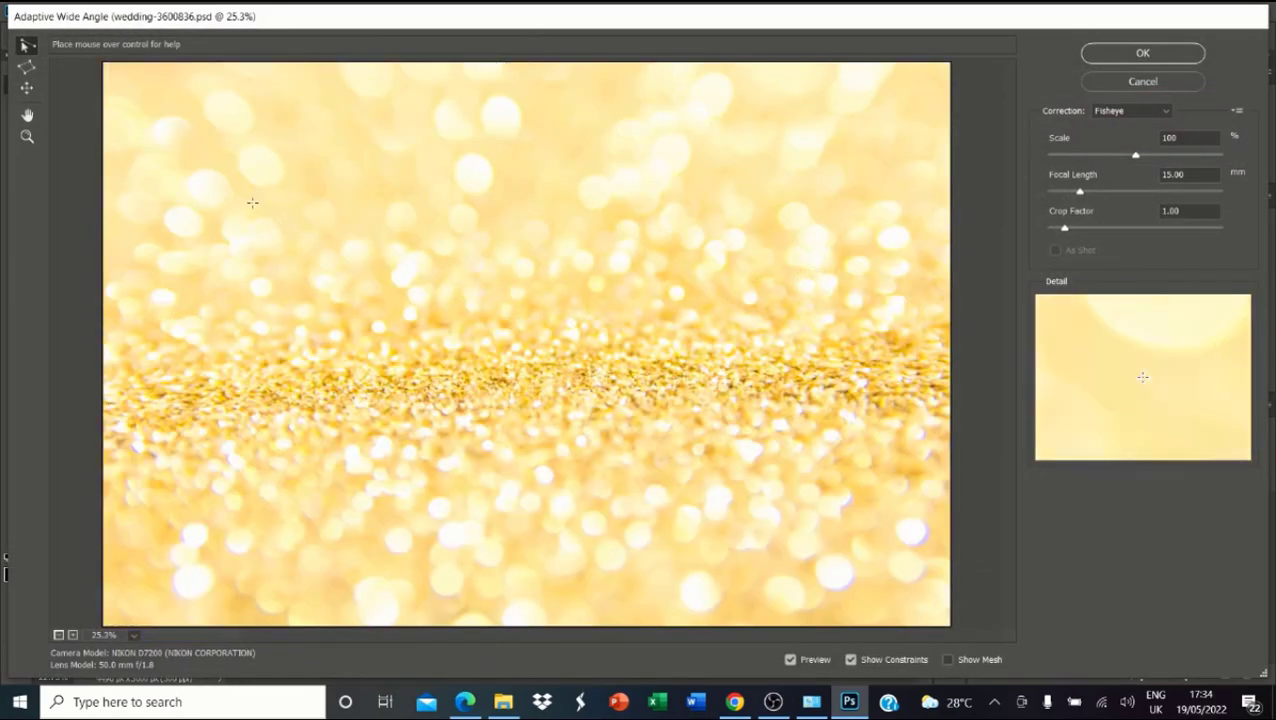
left_click(27, 66)
left_click(729, 364)
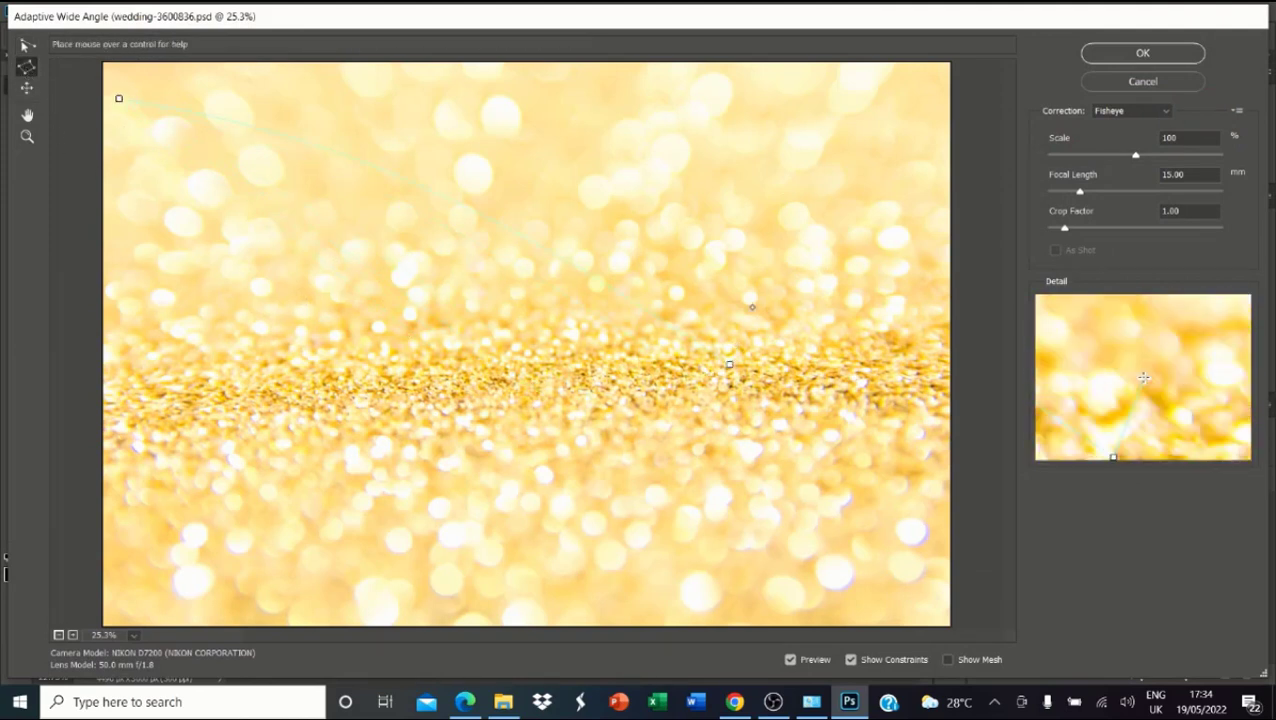
left_click(764, 203)
left_click(326, 333)
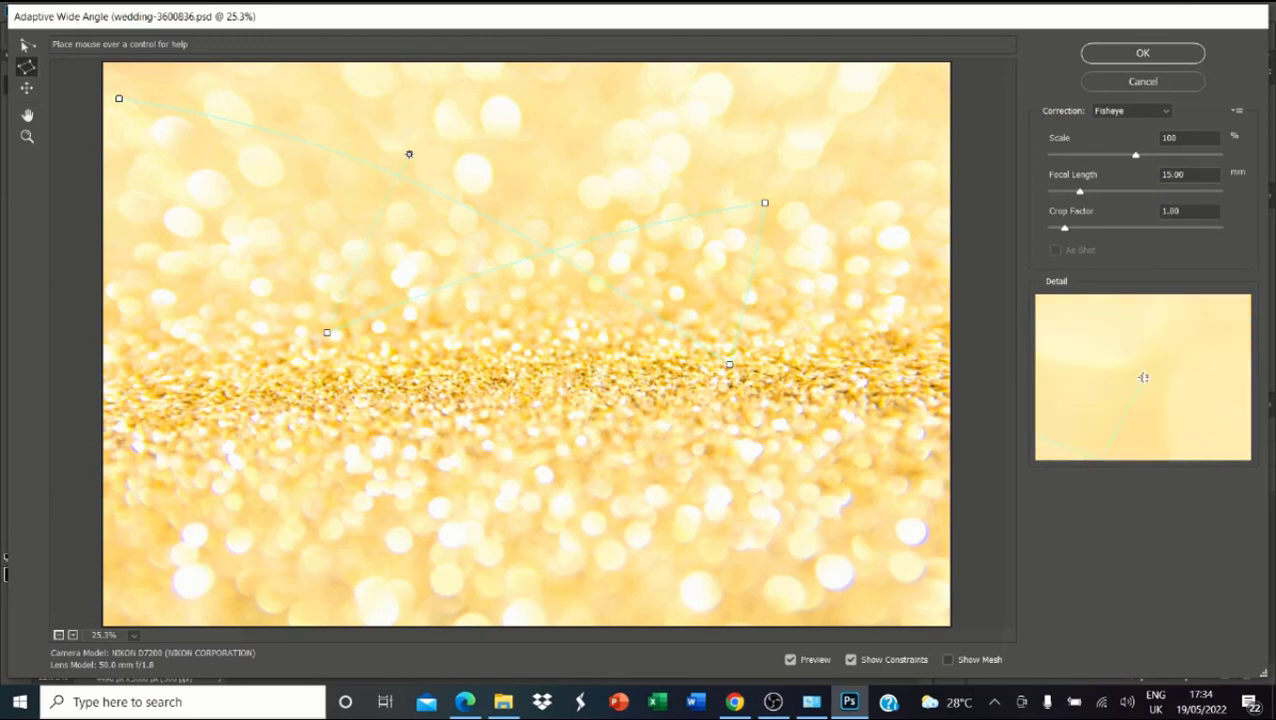
left_click(119, 98)
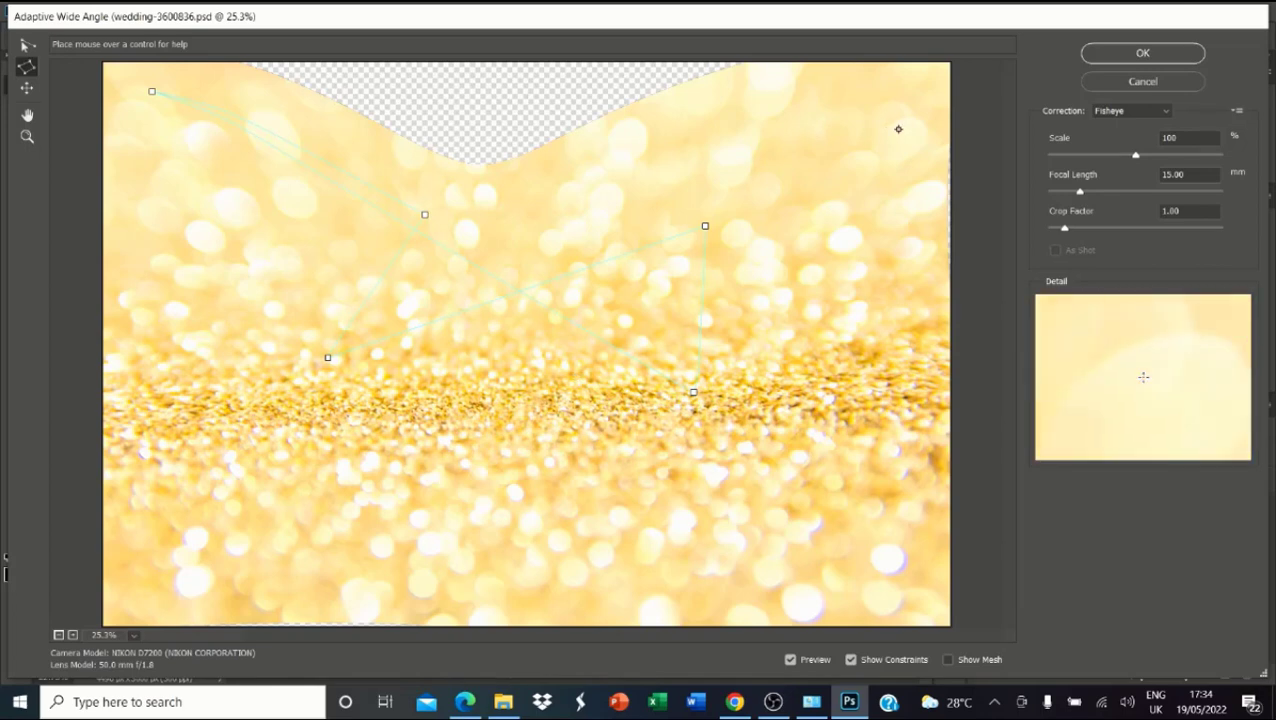
left_click(1123, 58)
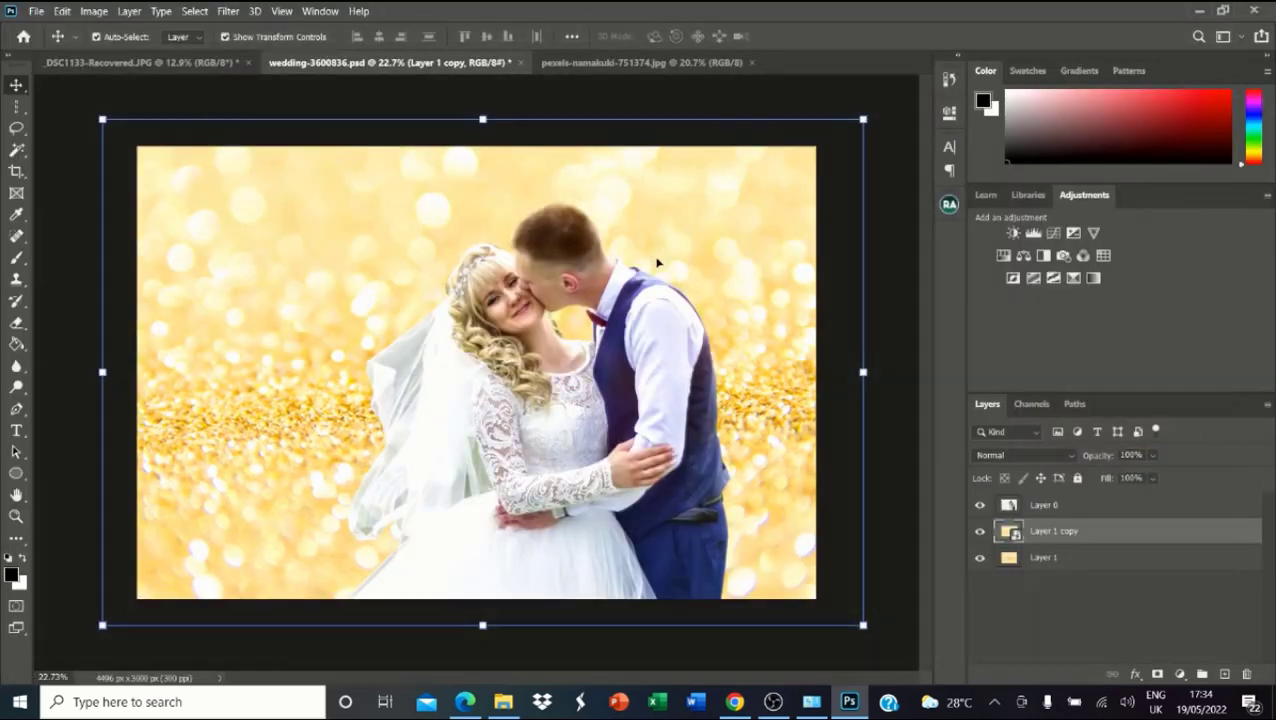
Step: Start the Camera Raw Filter on Layer 1 copy and set Temperature +35, Exposure -1.70, Highlights -17, Shadows +56 and Whites +38
scroll(521, 275, "down", 2)
scroll(425, 361, "up", 1)
key("ctrl+plus")
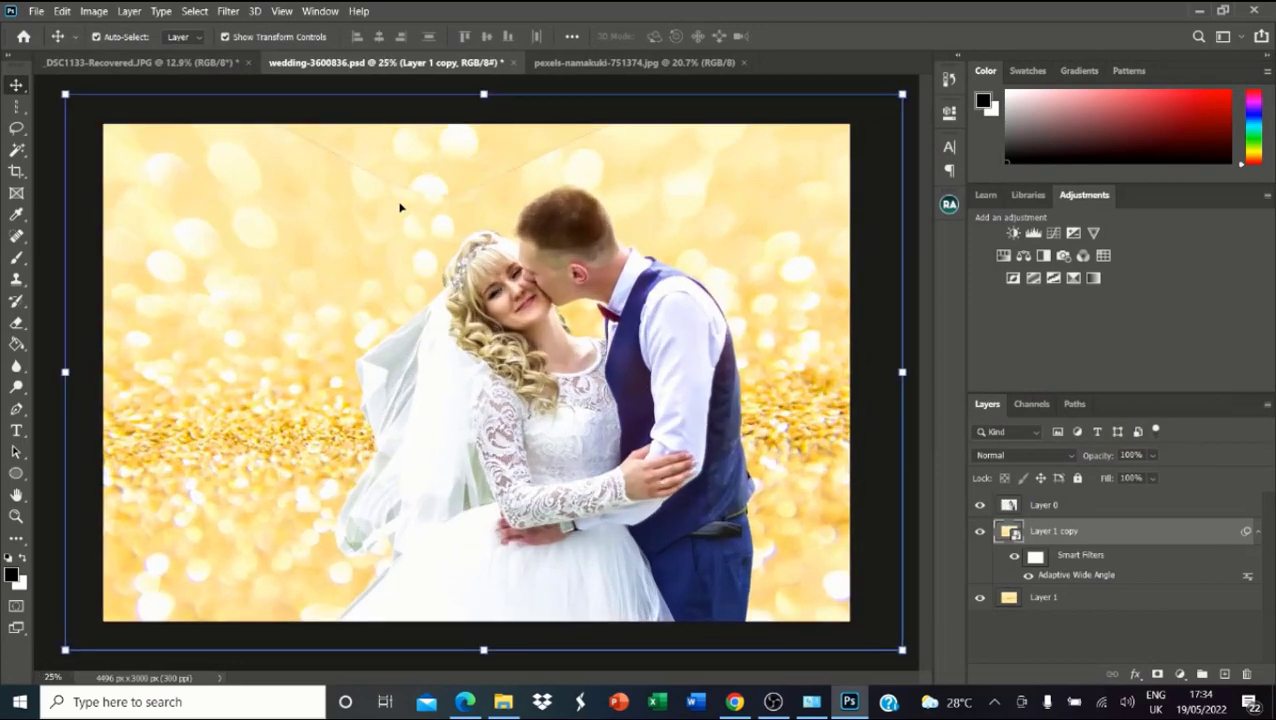
scroll(594, 258, "down", 1)
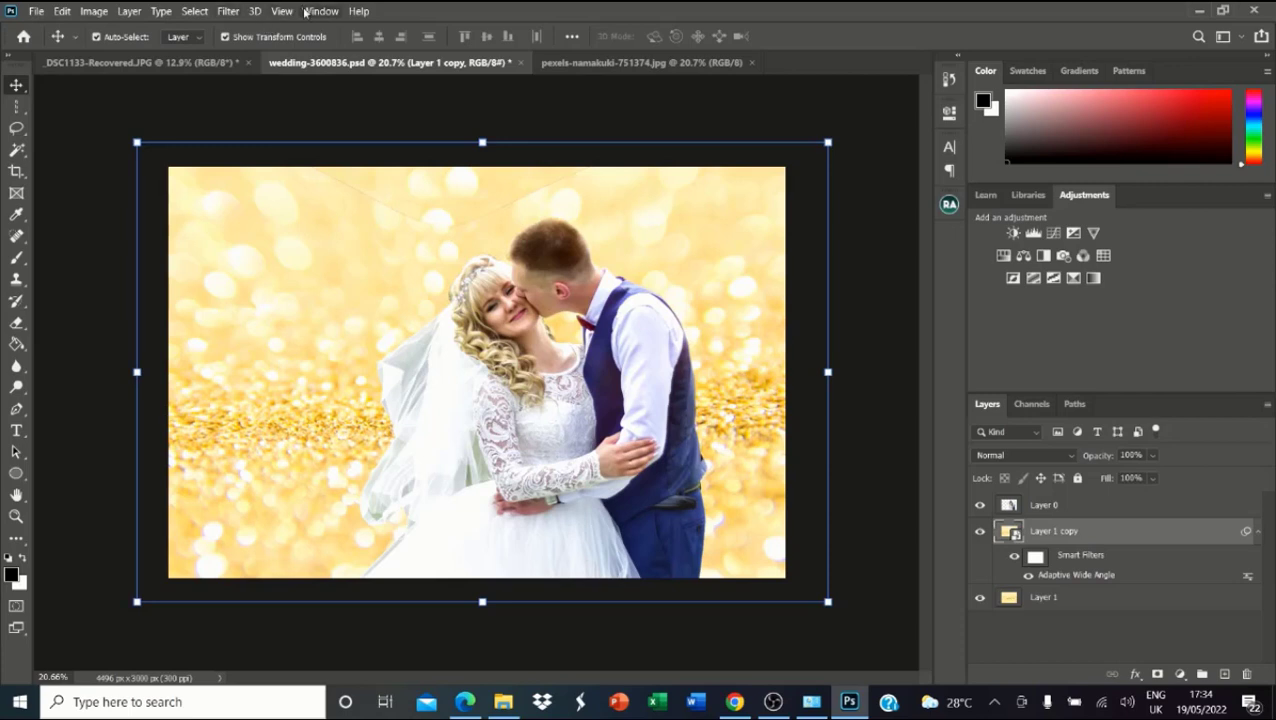
left_click(228, 11)
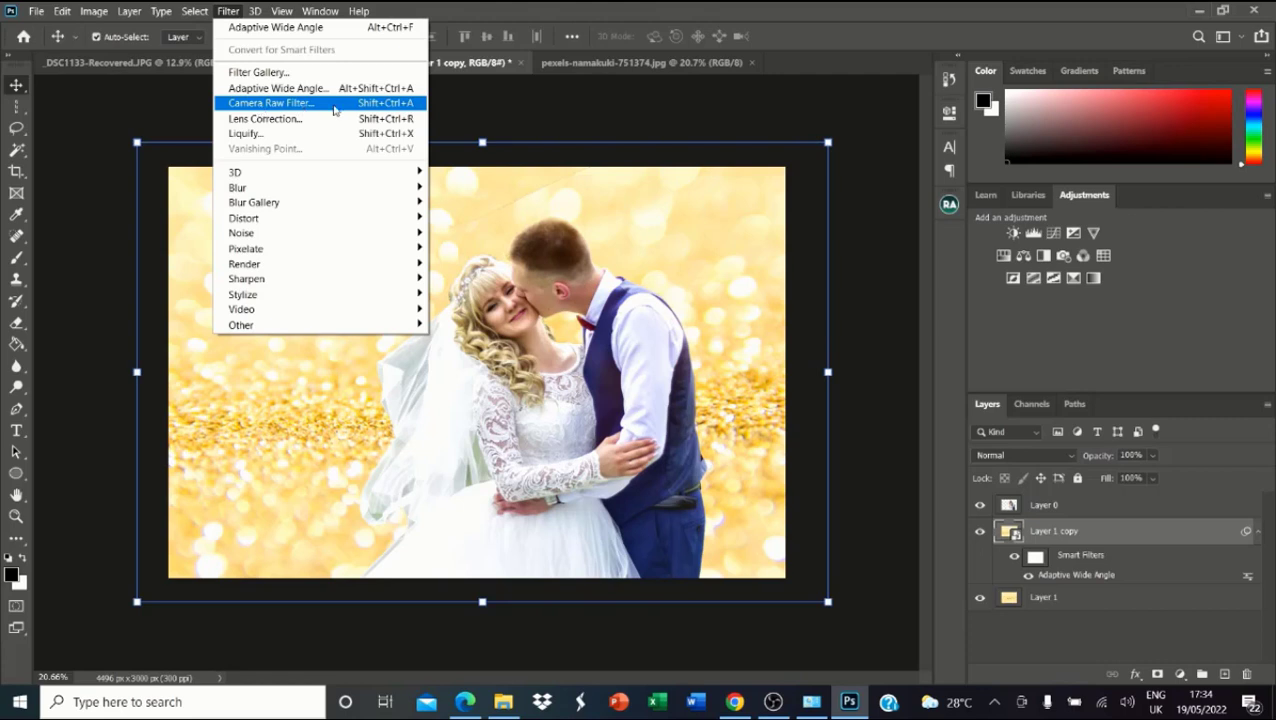
left_click(356, 104)
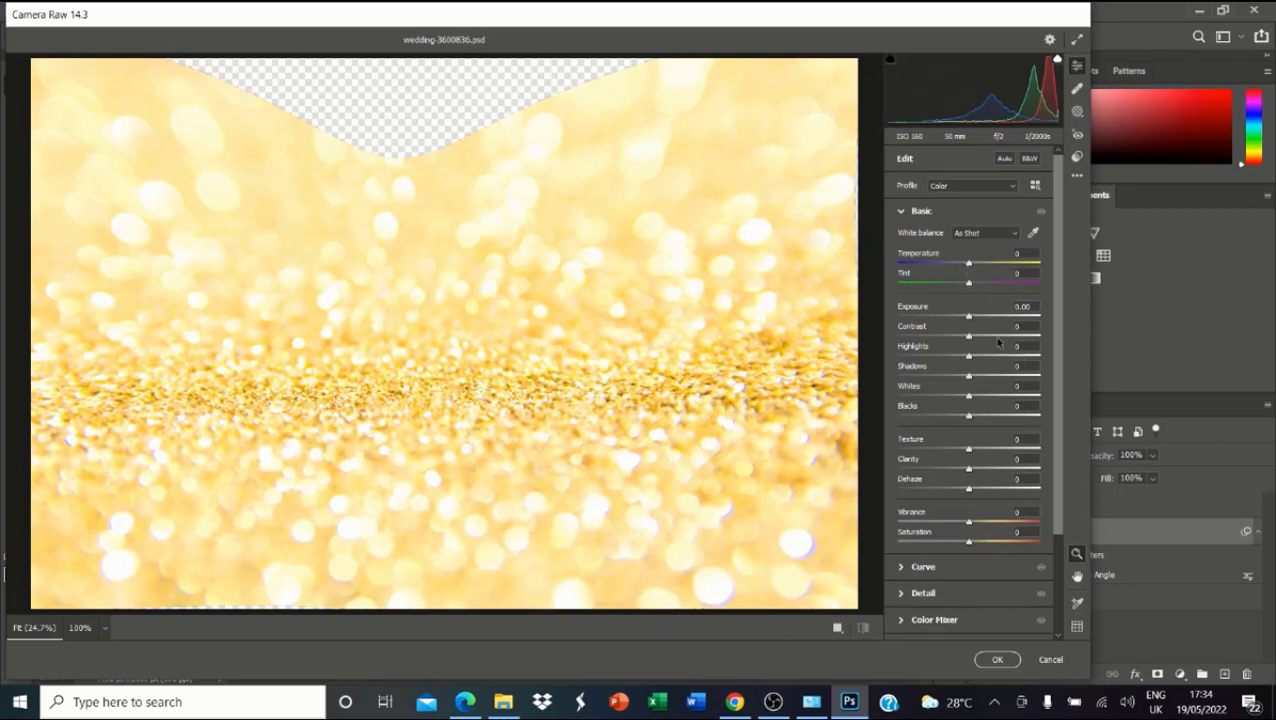
left_click_drag(969, 264, 996, 396)
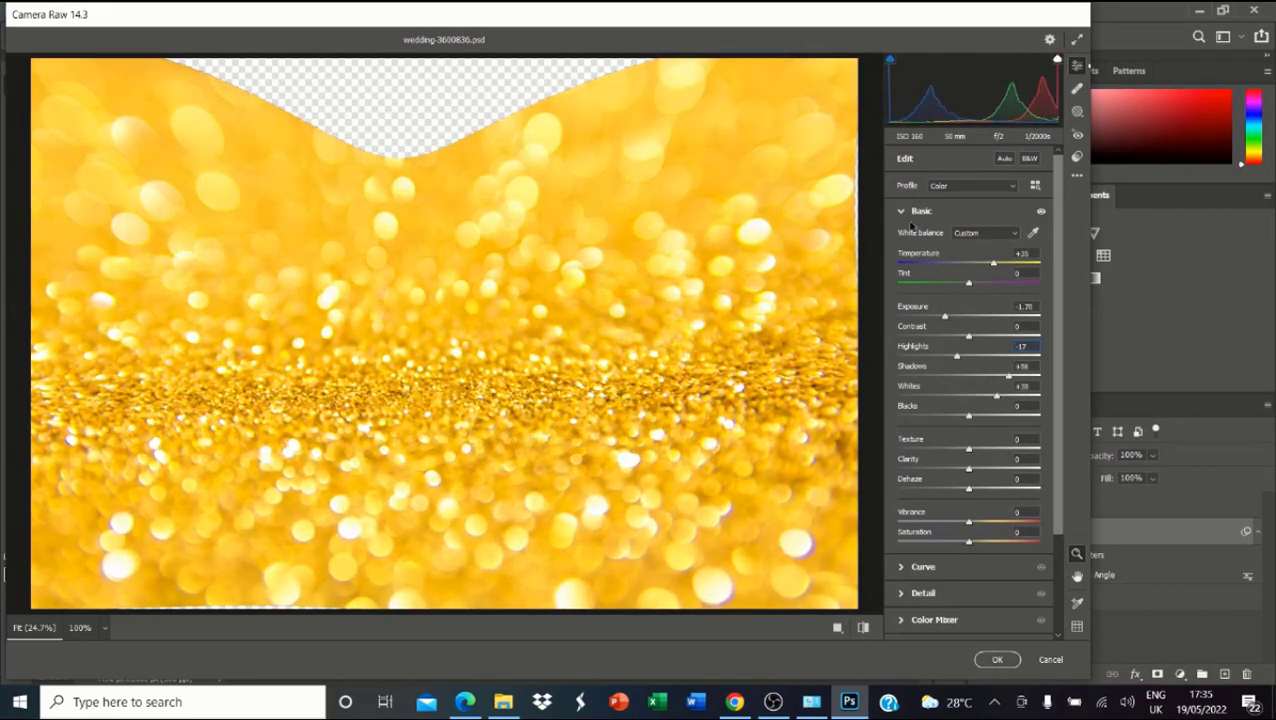
Step: Add a control point near the middle of the main point curve with input 125 and output 124
left_click(901, 211)
left_click(903, 212)
scroll(995, 406, "down", 1)
scroll(908, 222, "up", 1)
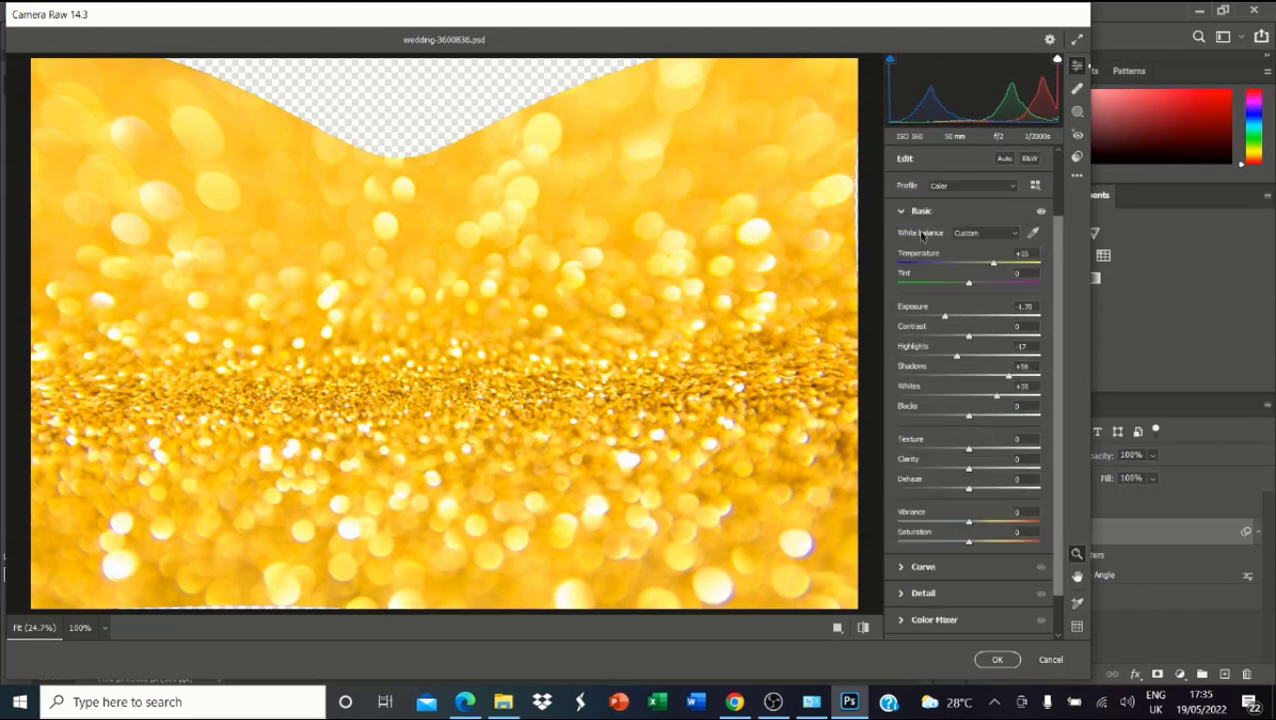
left_click(902, 212)
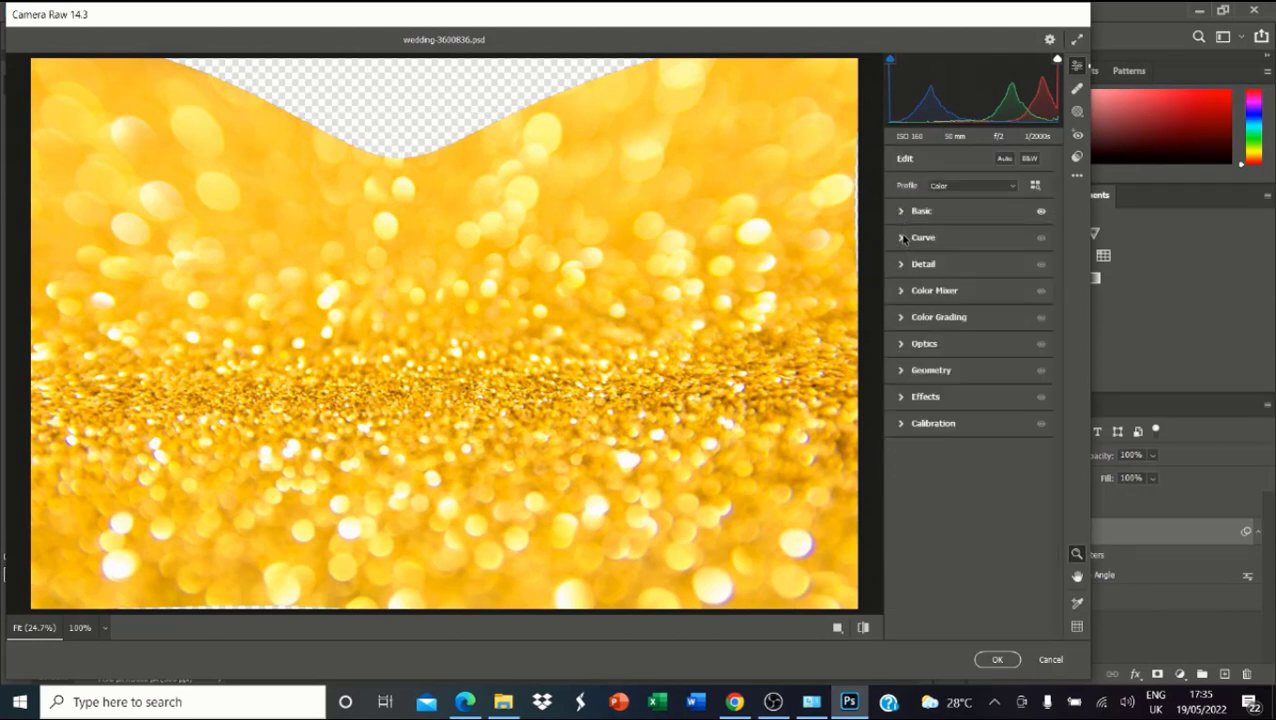
left_click(902, 238)
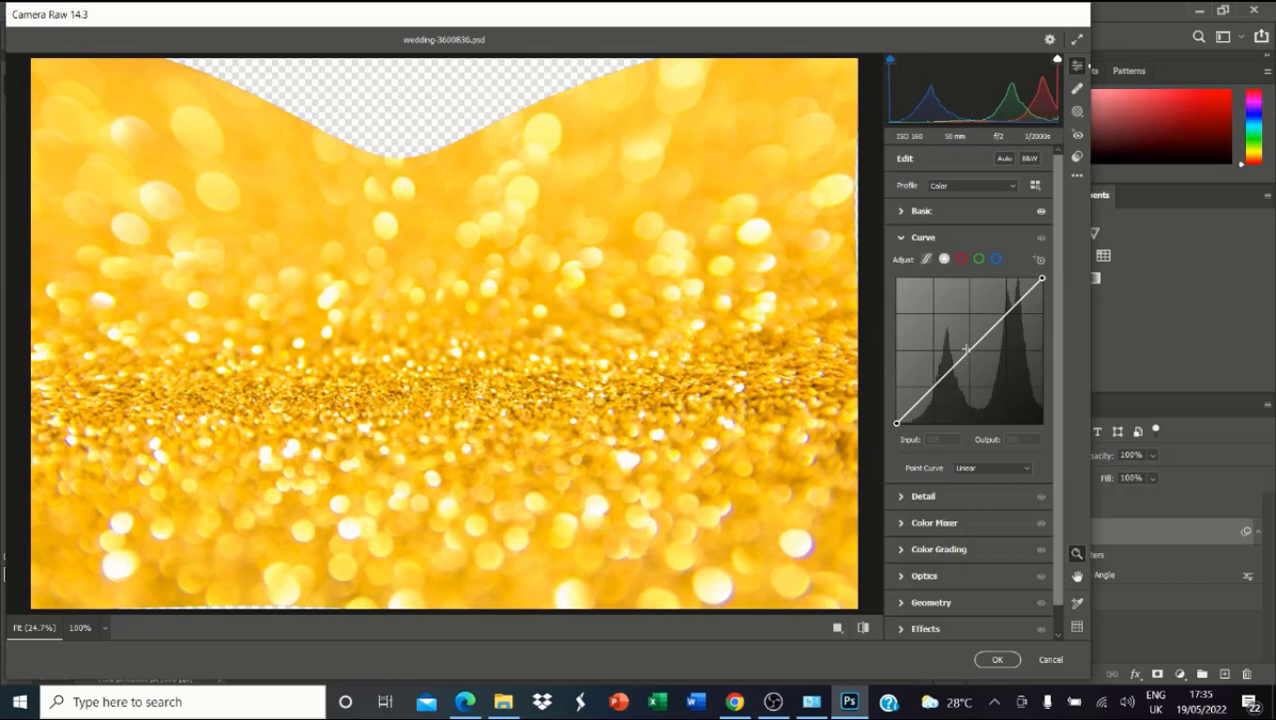
mouse_move(966, 349)
left_mouse_down()
mouse_move(974, 362)
mouse_move(967, 352)
left_mouse_up()
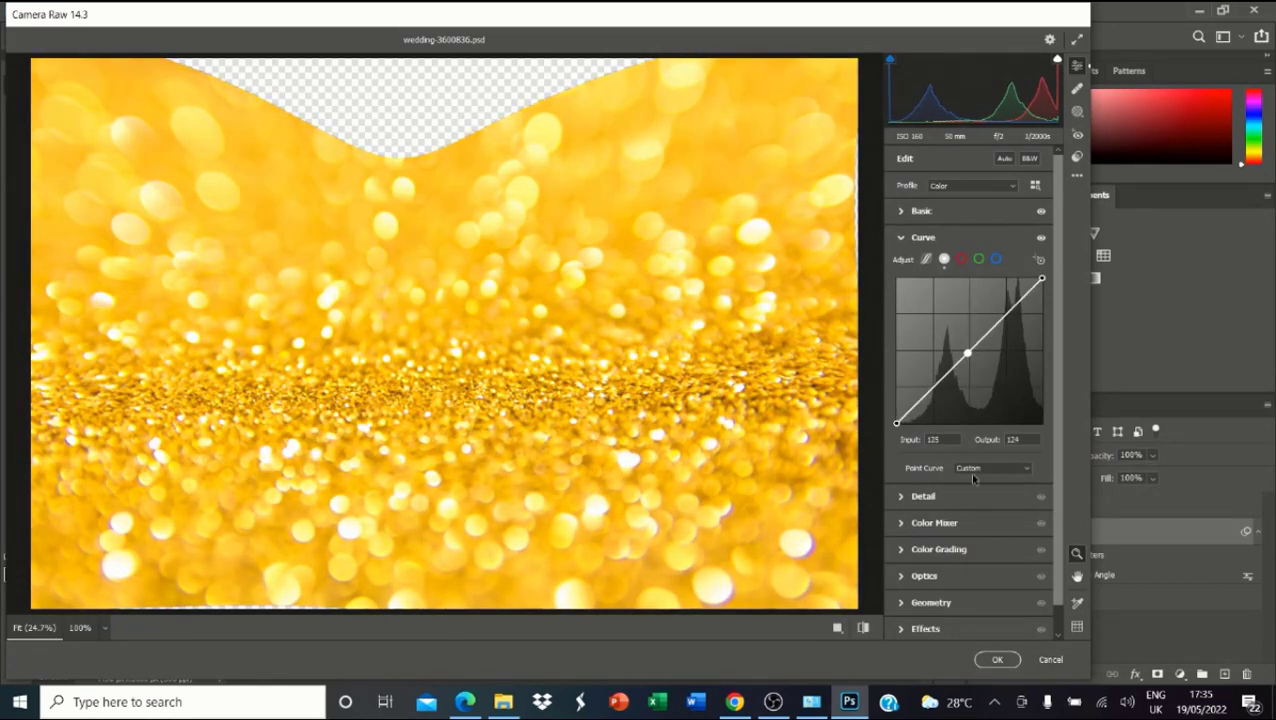
Step: Examine the red, green and blue channel curves alongside the main point curve, and collapse the Curve settings
left_click(961, 259)
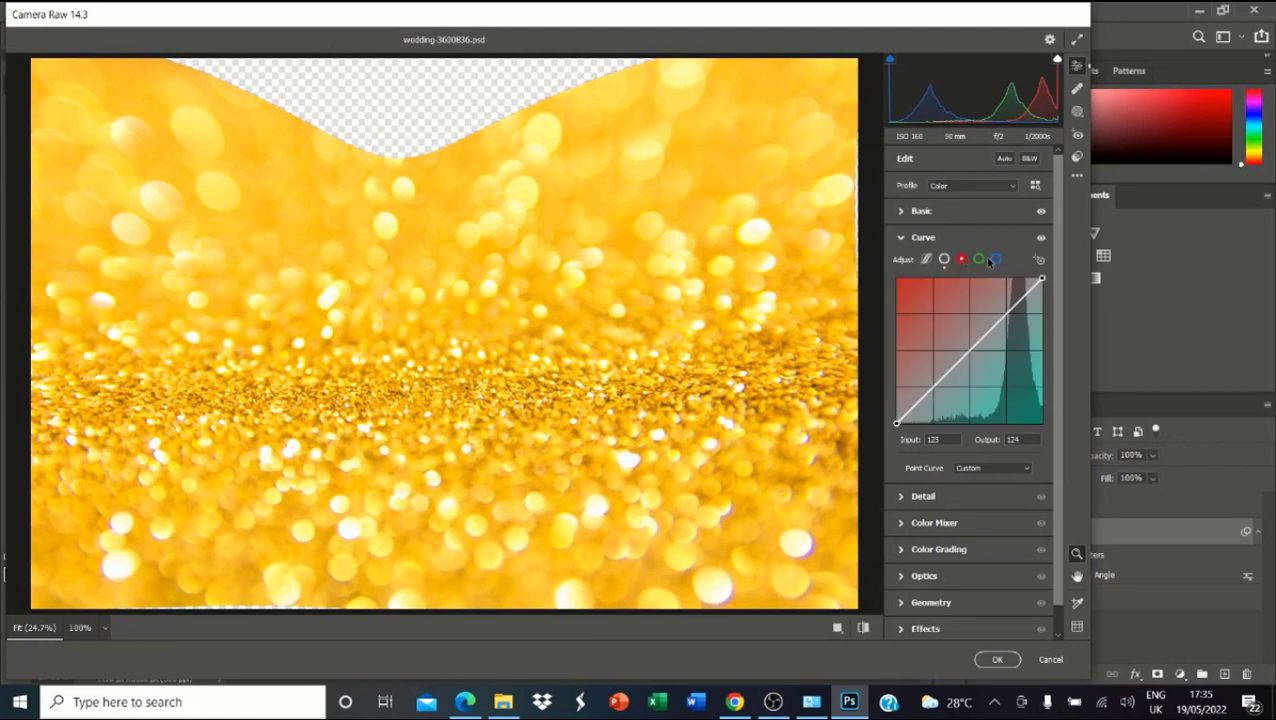
left_click(980, 261)
left_click(996, 262)
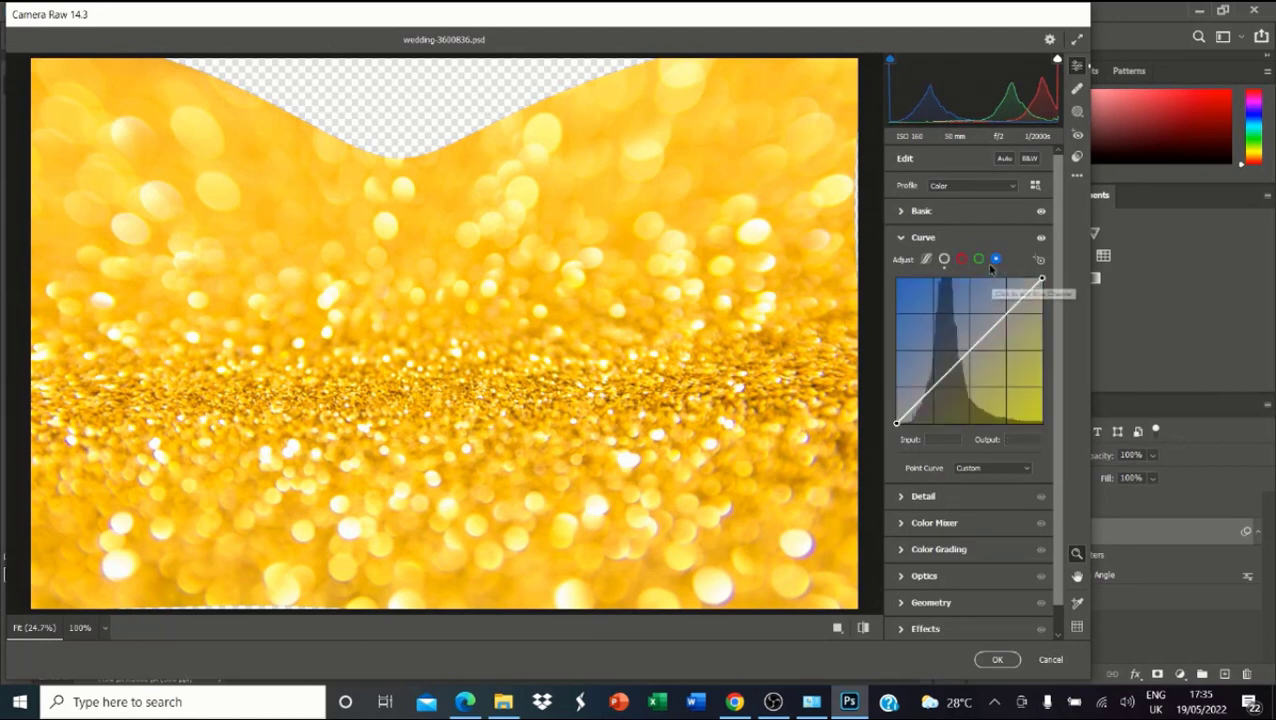
left_click(978, 263)
left_click(961, 259)
left_click(944, 259)
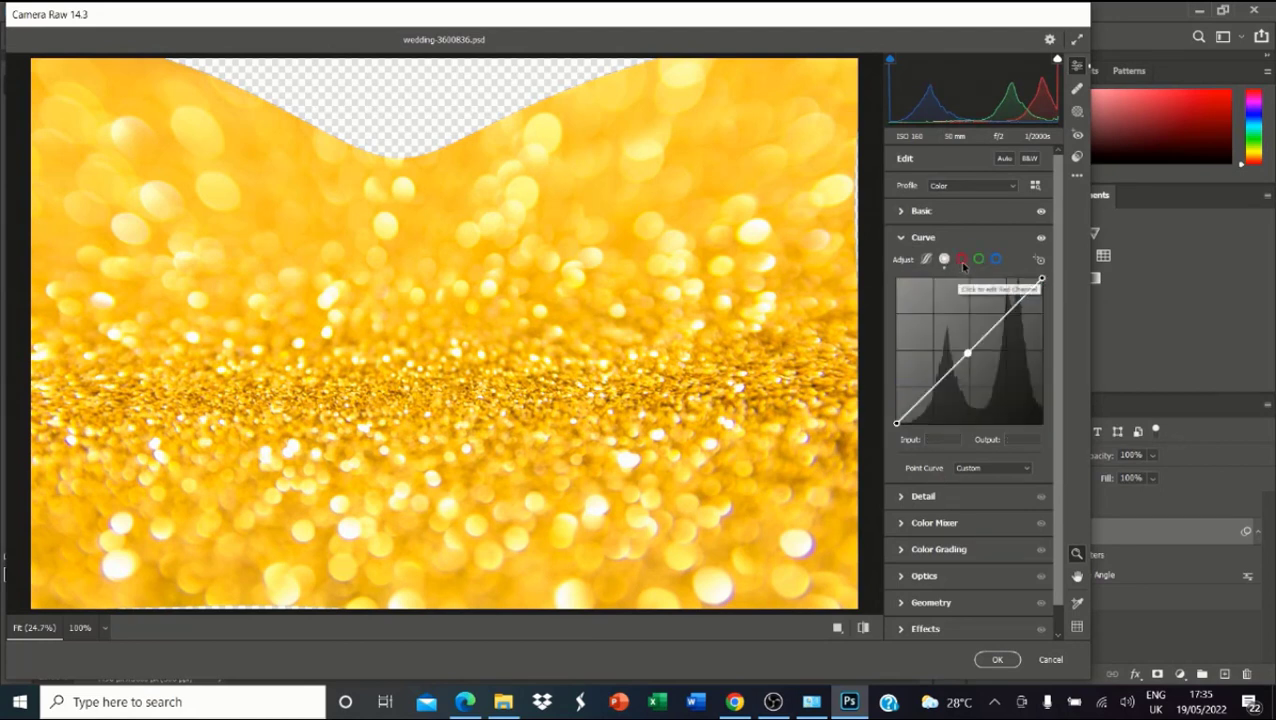
left_click(961, 259)
left_click(979, 260)
left_click(996, 260)
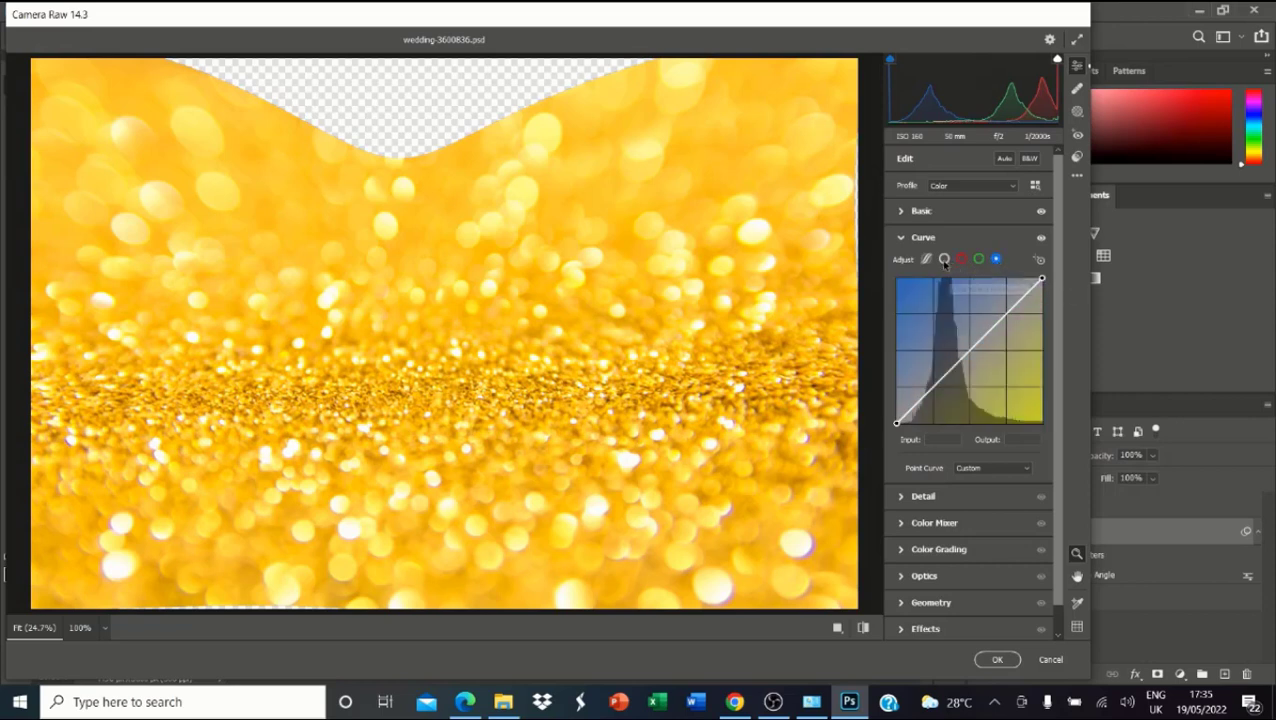
left_click(943, 259)
left_click(902, 240)
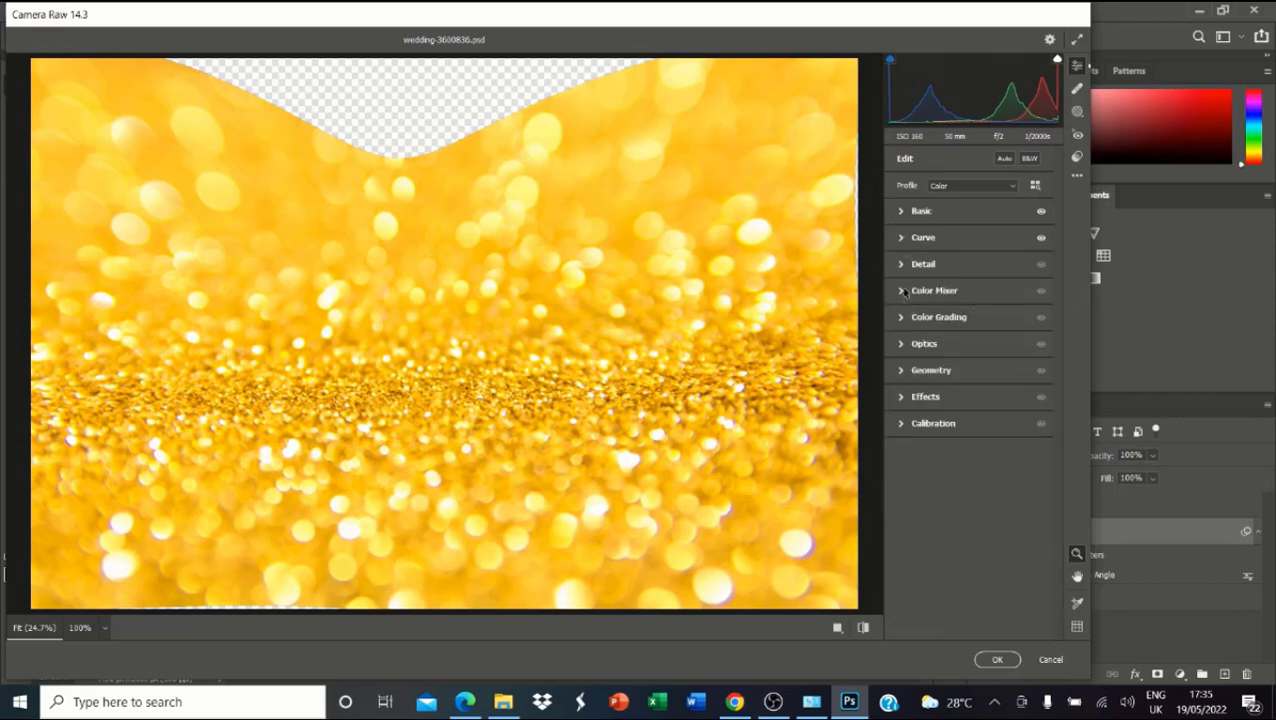
Step: Set the Color Mixer hues to Reds -100, Oranges -100 and Yellows +96
left_click(902, 265)
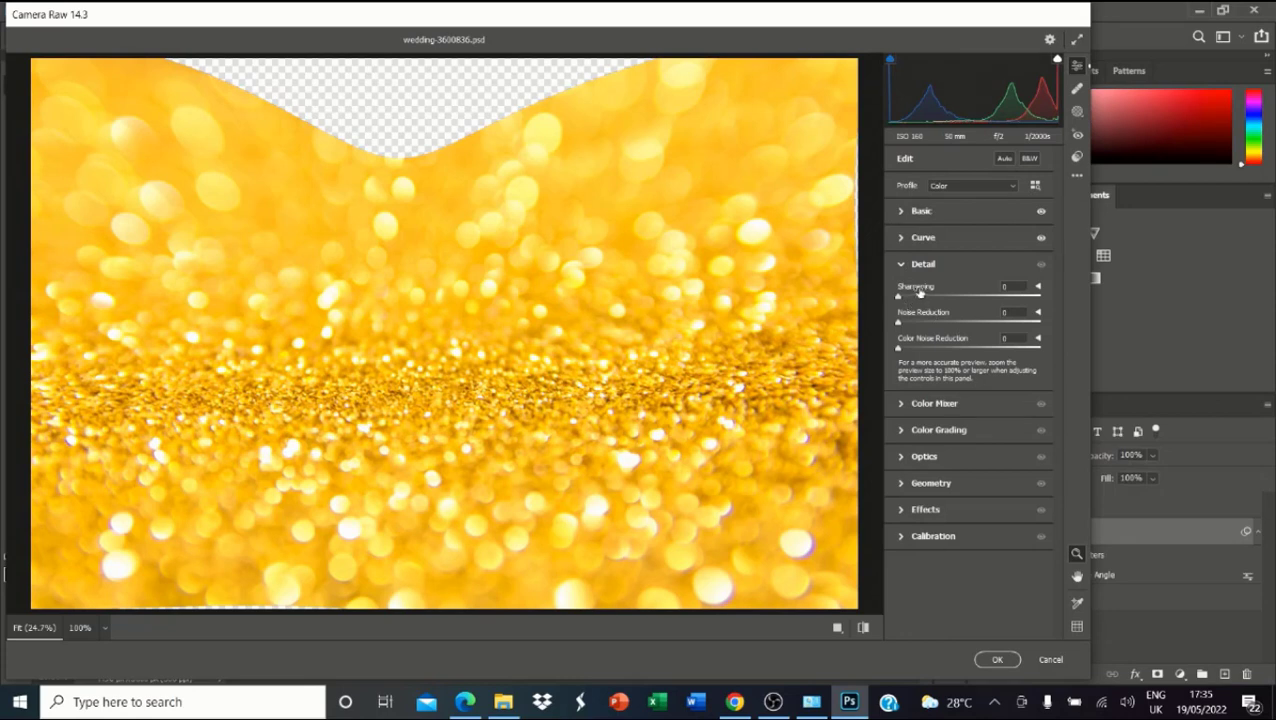
left_click(910, 404)
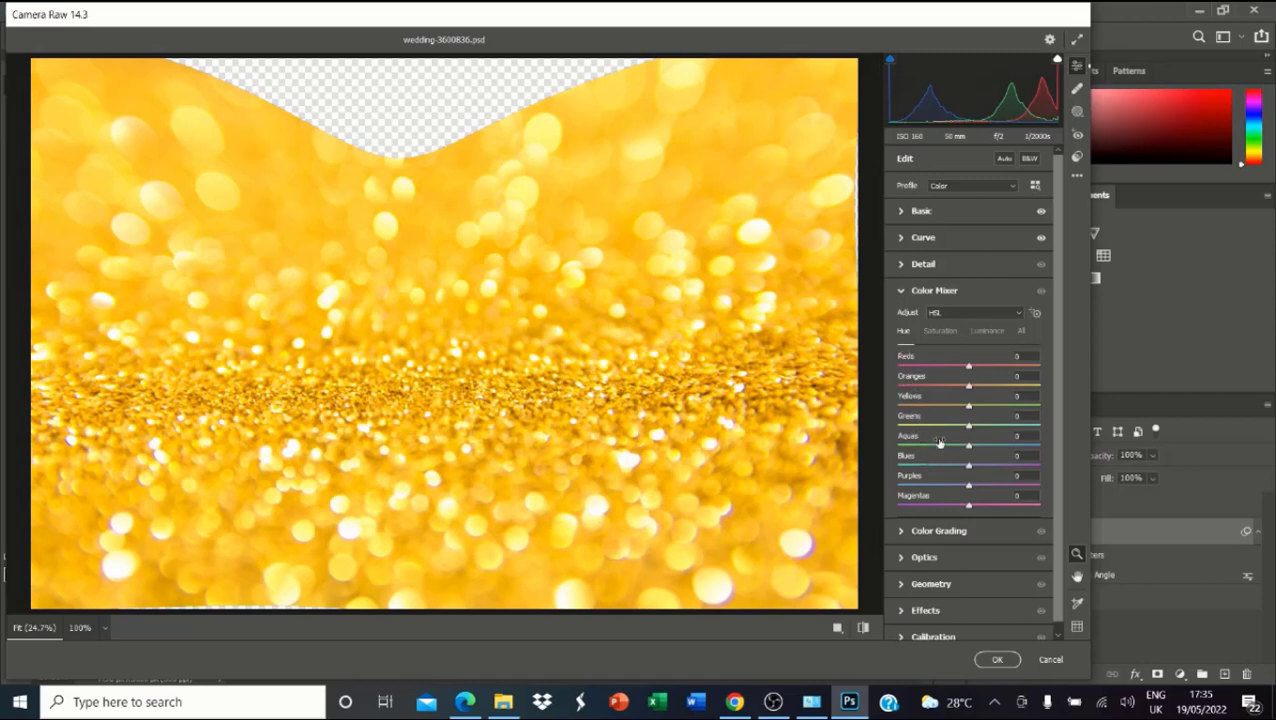
left_click_drag(968, 366, 838, 370)
left_click_drag(966, 386, 830, 390)
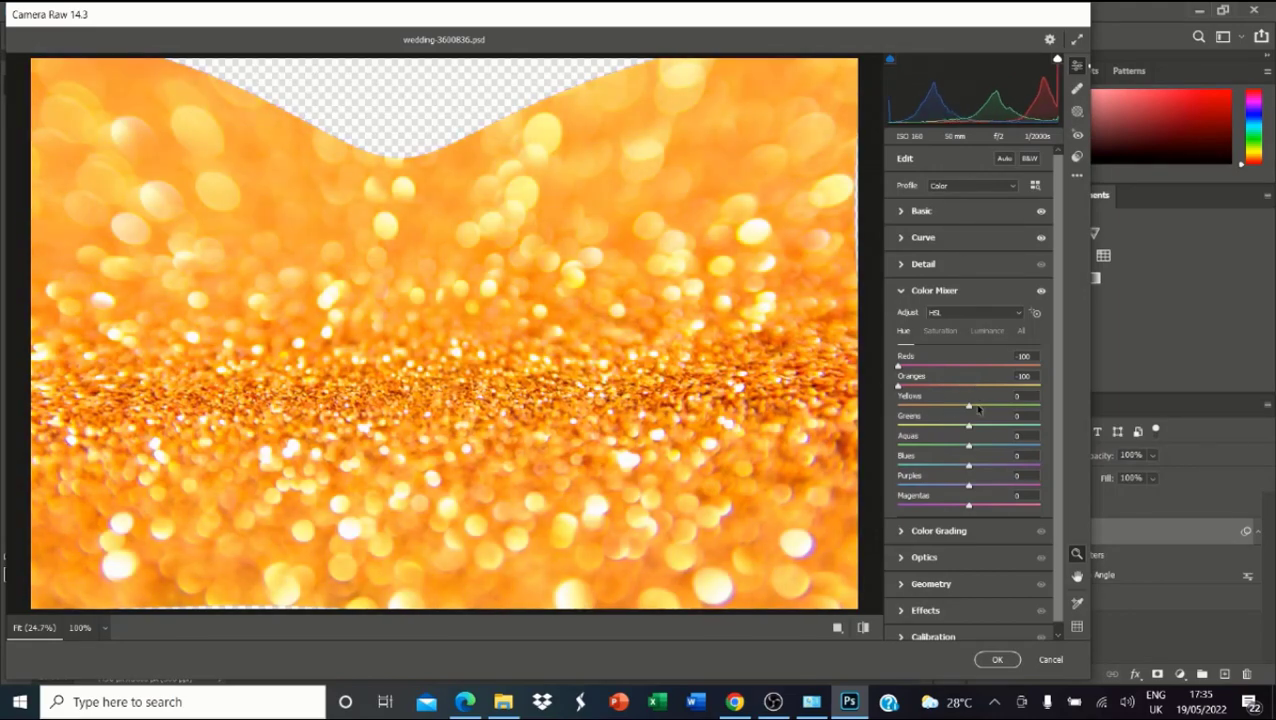
left_click_drag(978, 408, 1037, 421)
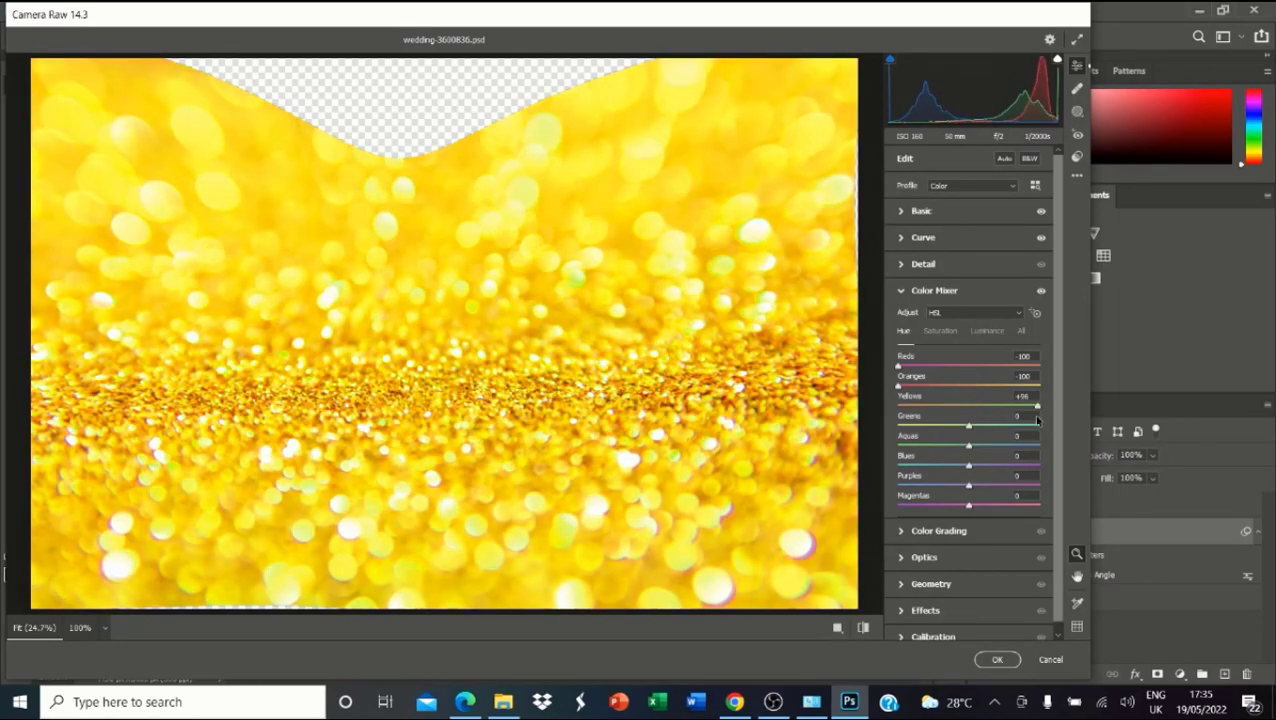
Step: Set the Color Mixer saturation to Yellows -65 and Greens about +38
left_click(937, 332)
left_click(987, 332)
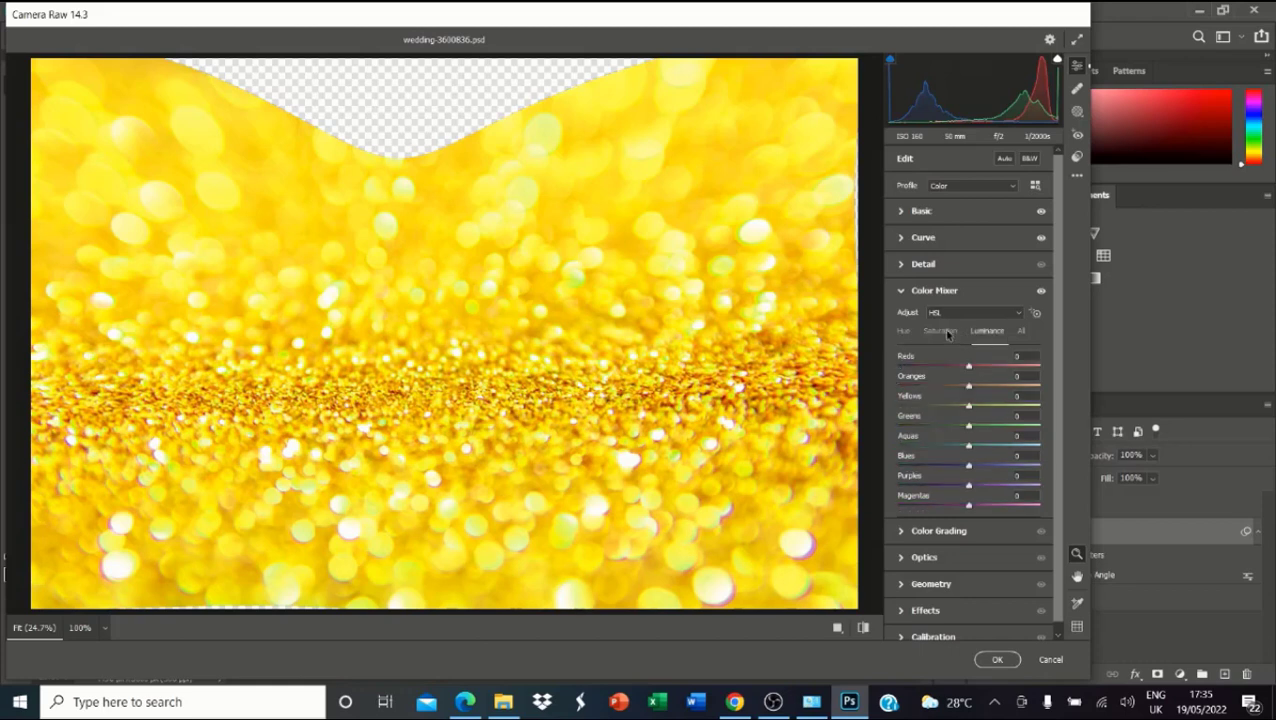
left_click(907, 333)
left_click(940, 331)
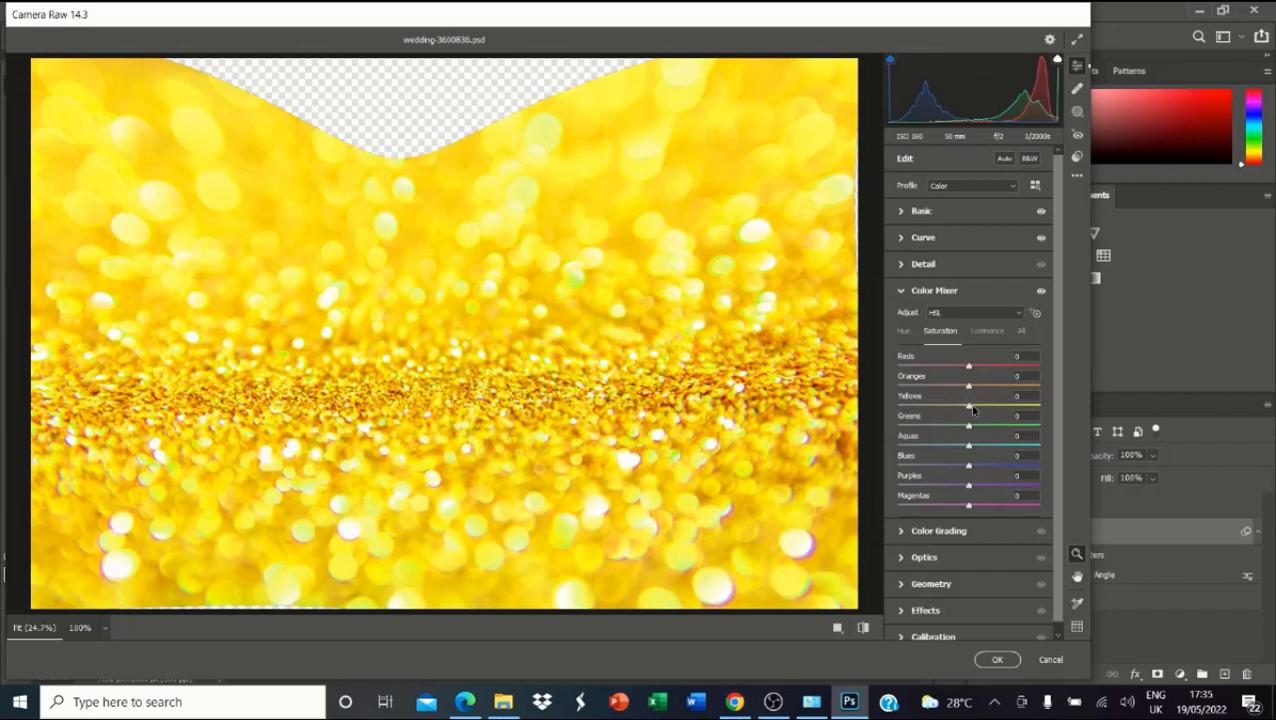
left_click_drag(972, 410, 830, 418)
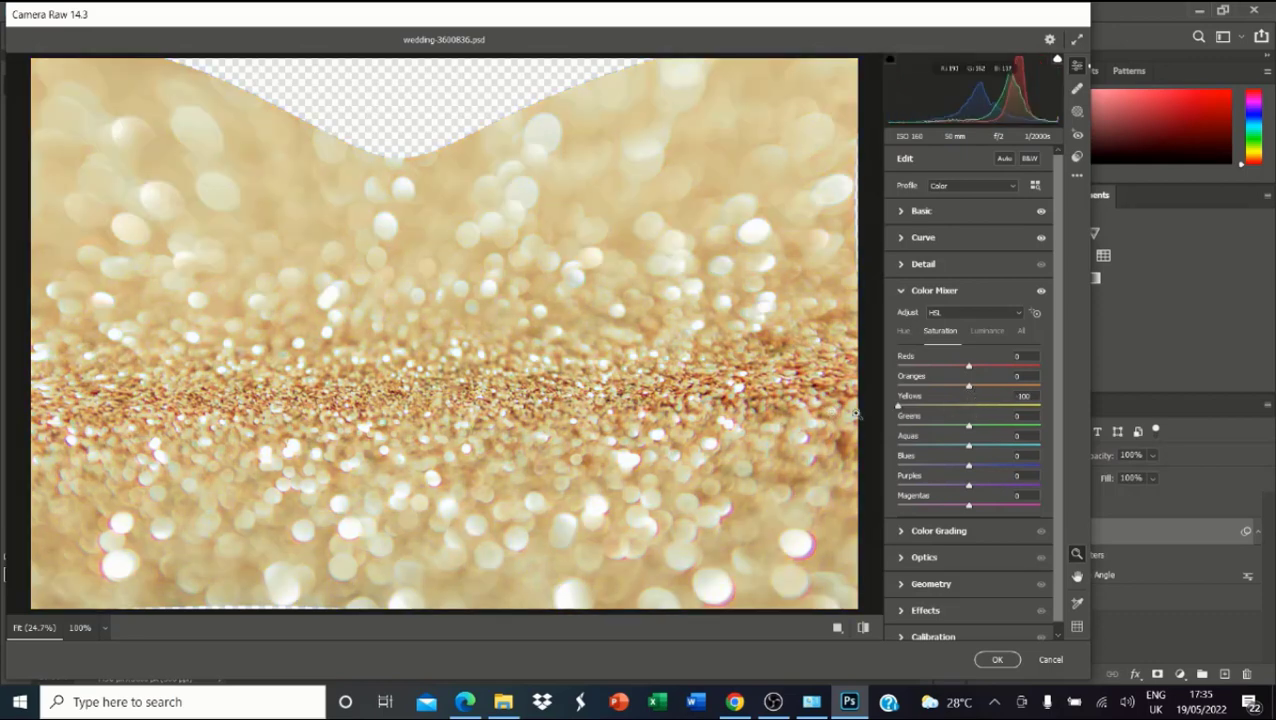
mouse_move(907, 412)
left_mouse_down()
mouse_move(945, 413)
mouse_move(905, 410)
mouse_move(940, 410)
mouse_move(926, 410)
left_mouse_up()
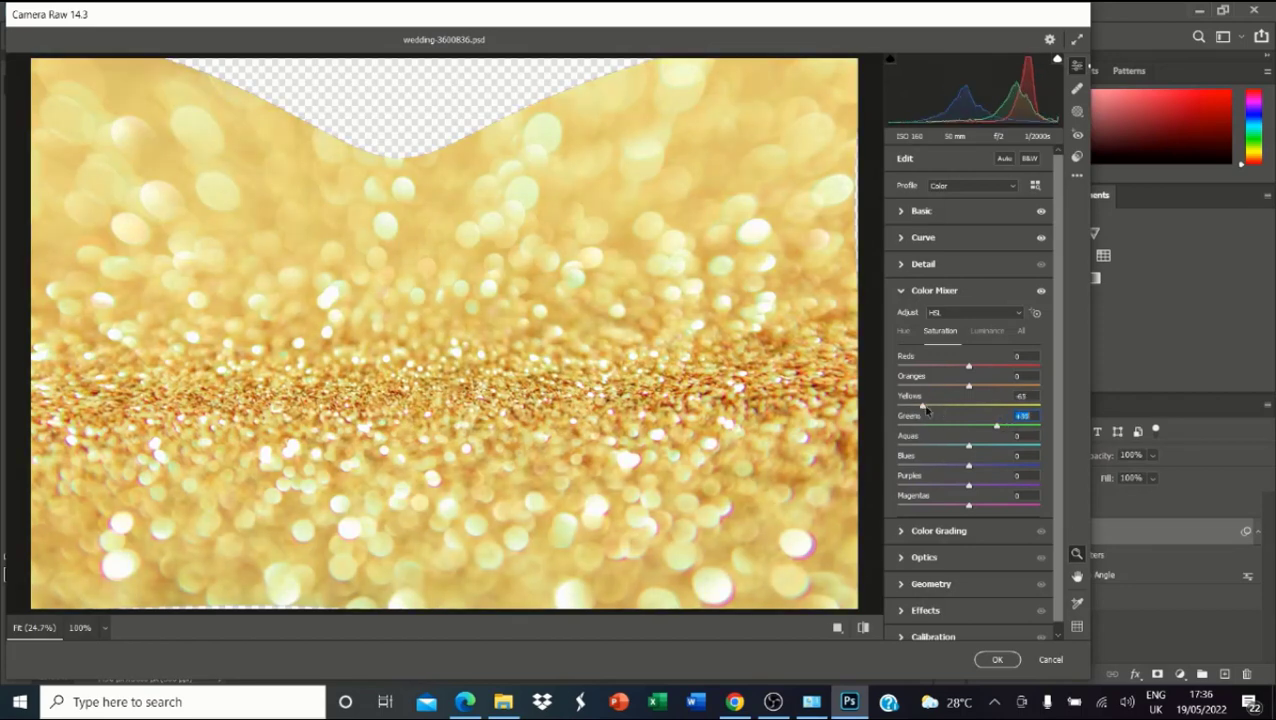
Step: Apply Color Grading with golden-yellow, slightly darkened midtones, green shadows and red highlights
left_click(905, 532)
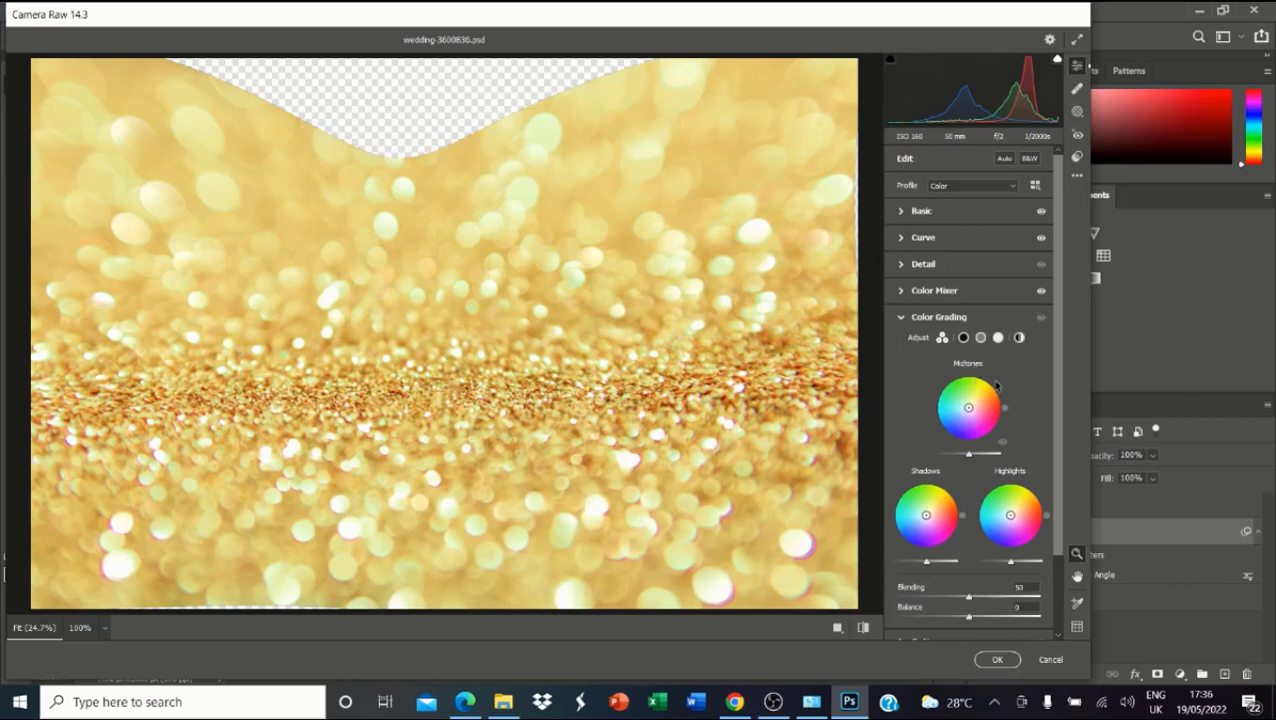
left_click_drag(968, 407, 984, 386)
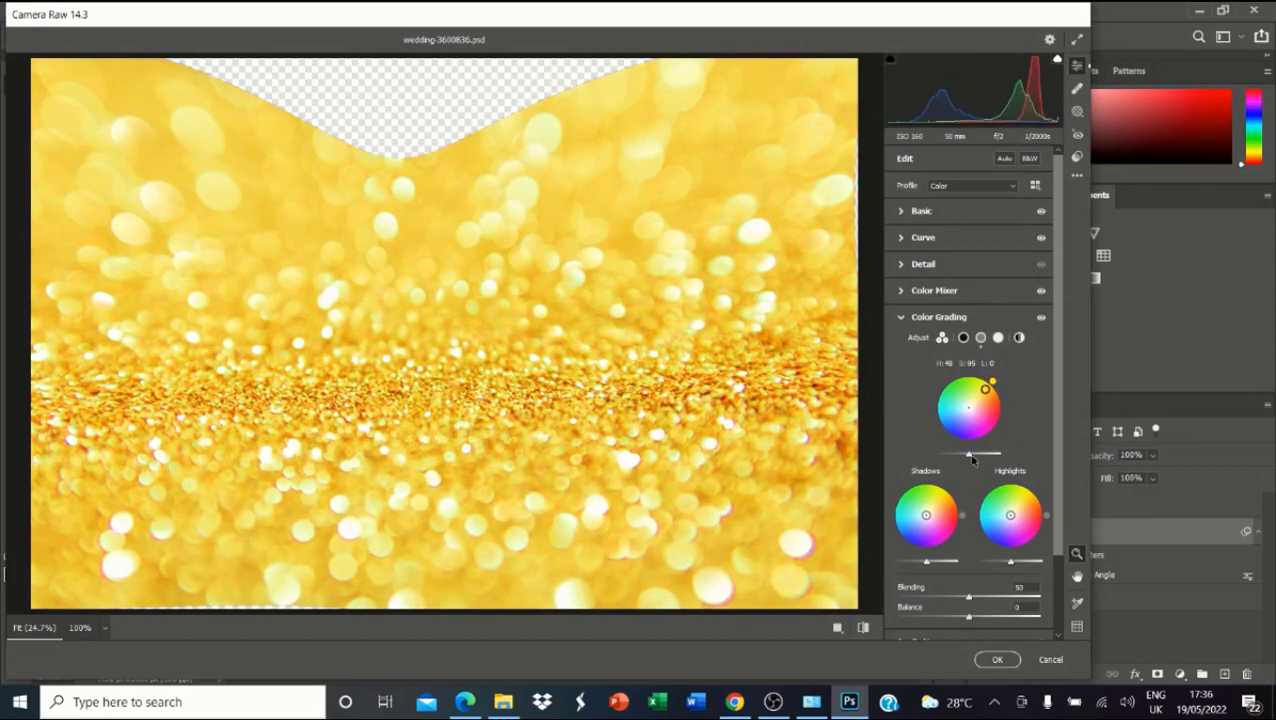
mouse_move(968, 454)
left_mouse_down()
mouse_move(949, 455)
mouse_move(966, 456)
left_mouse_up()
left_click_drag(935, 520, 917, 507)
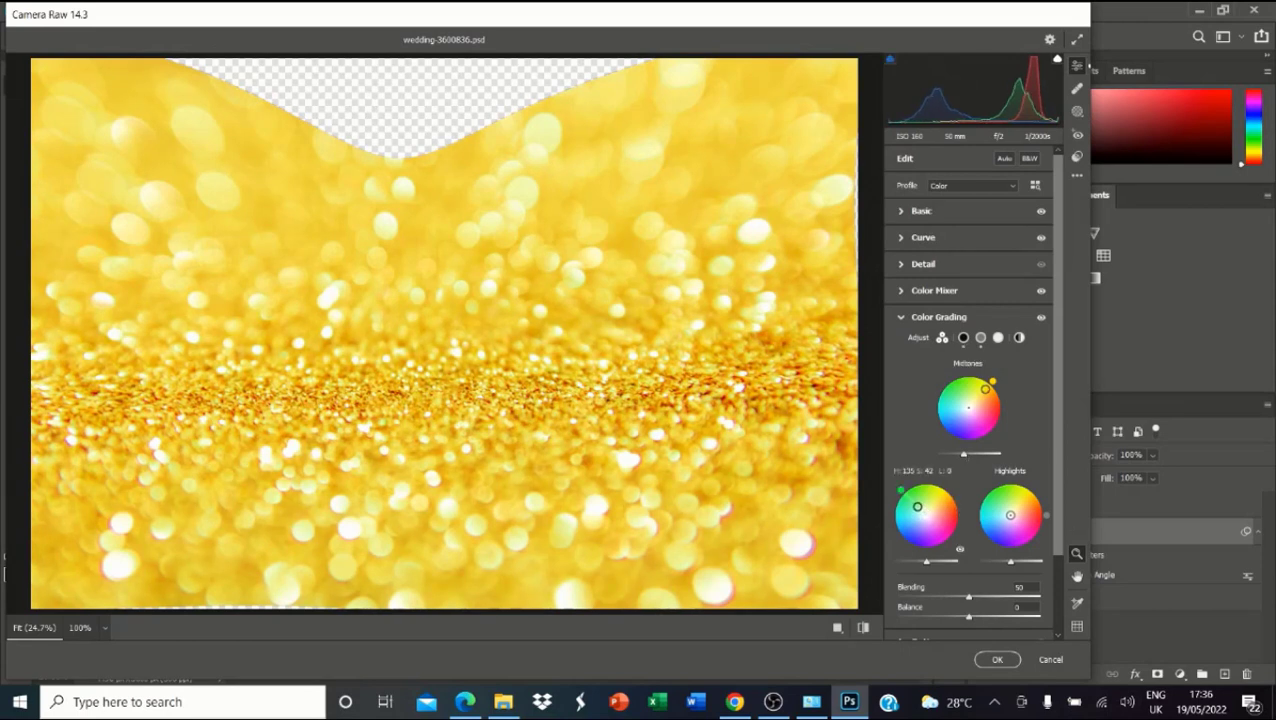
left_click_drag(1010, 515, 1031, 520)
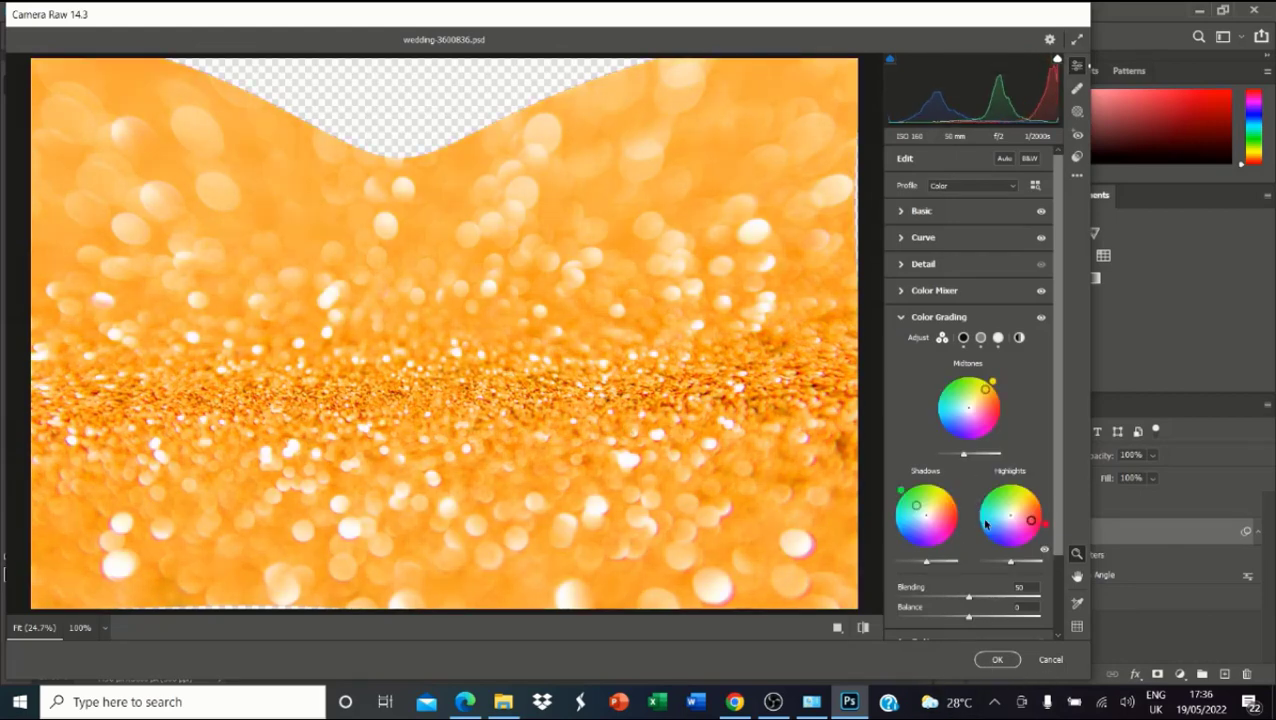
Step: Darken the image corners by setting the Optics Vignette to -79
left_click(901, 317)
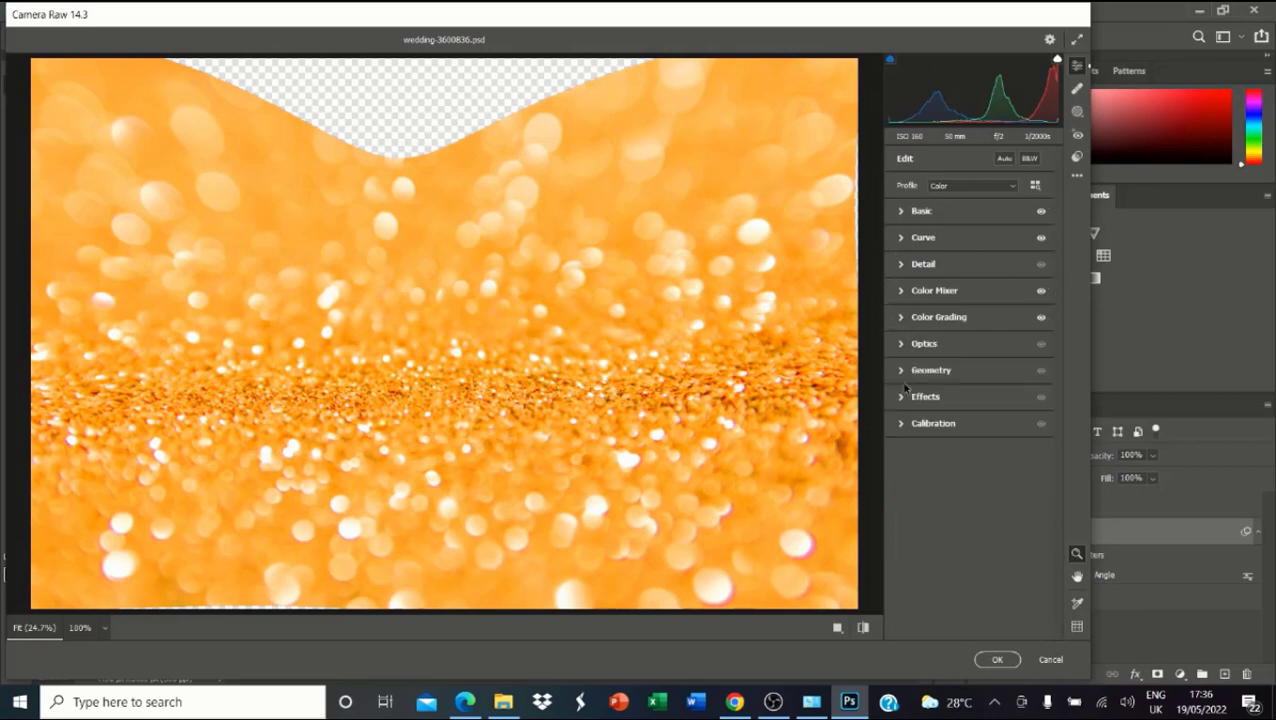
left_click(902, 344)
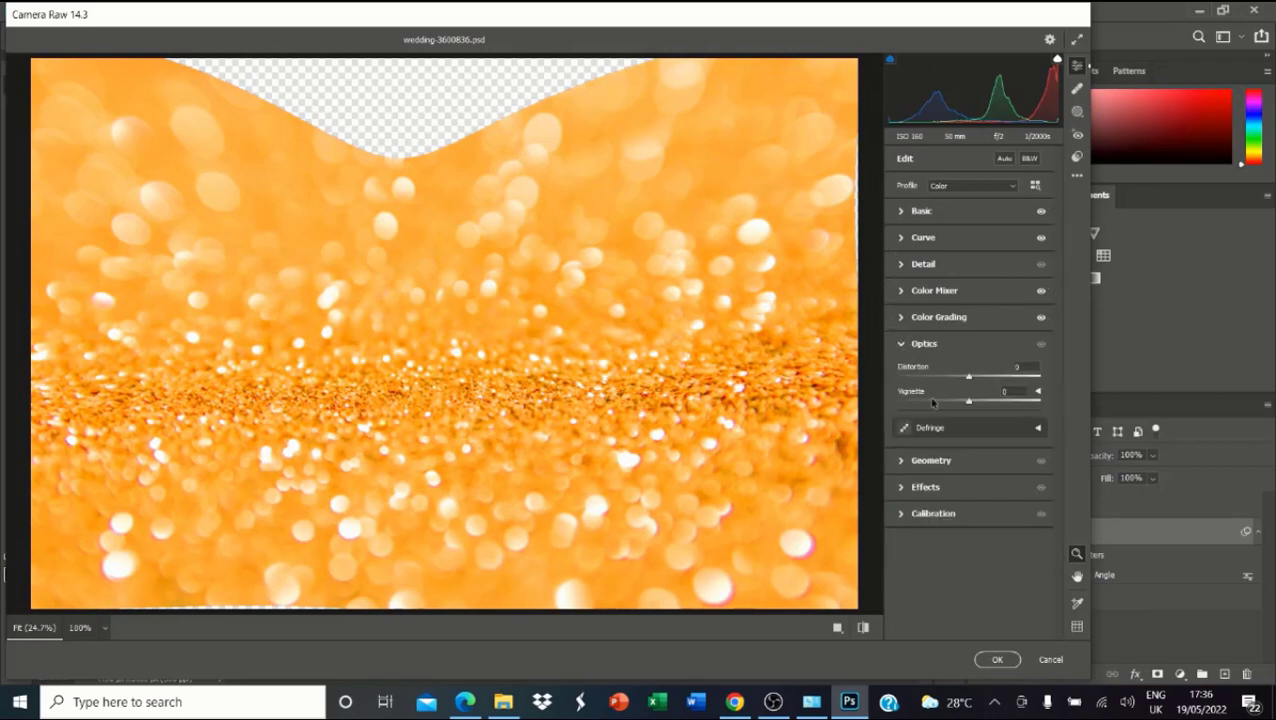
left_click_drag(978, 404, 909, 412)
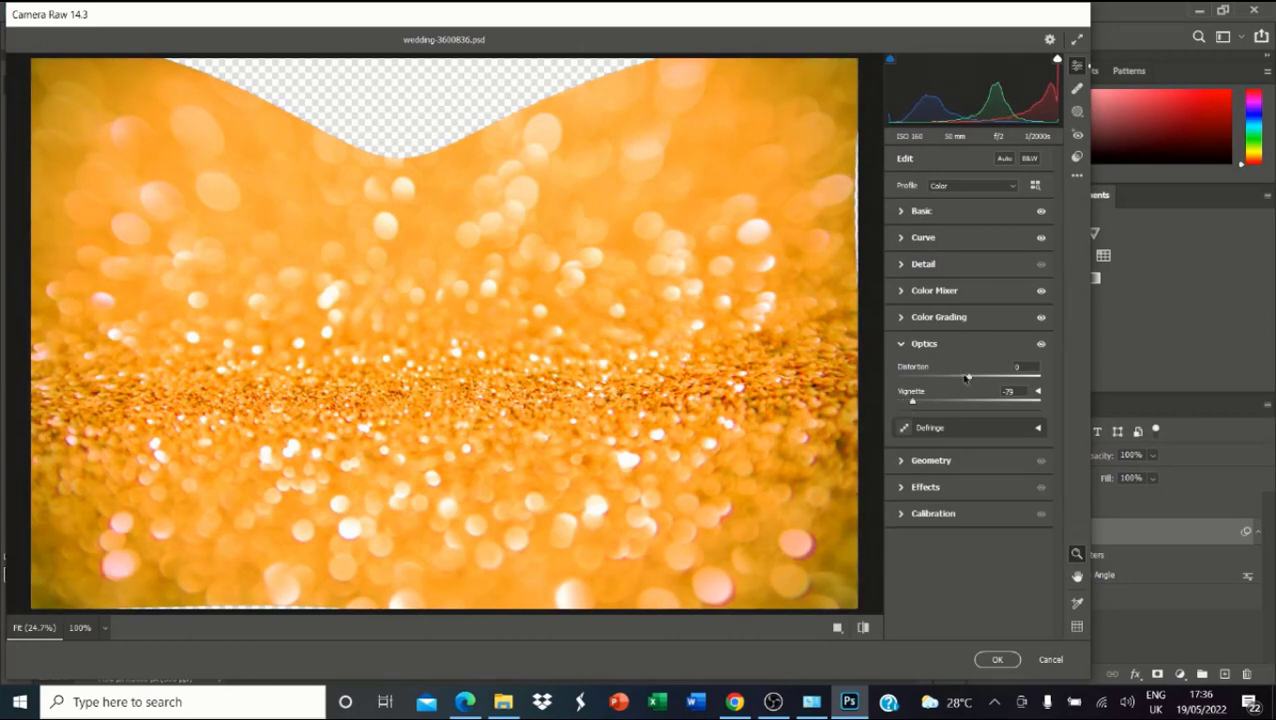
left_click(907, 464)
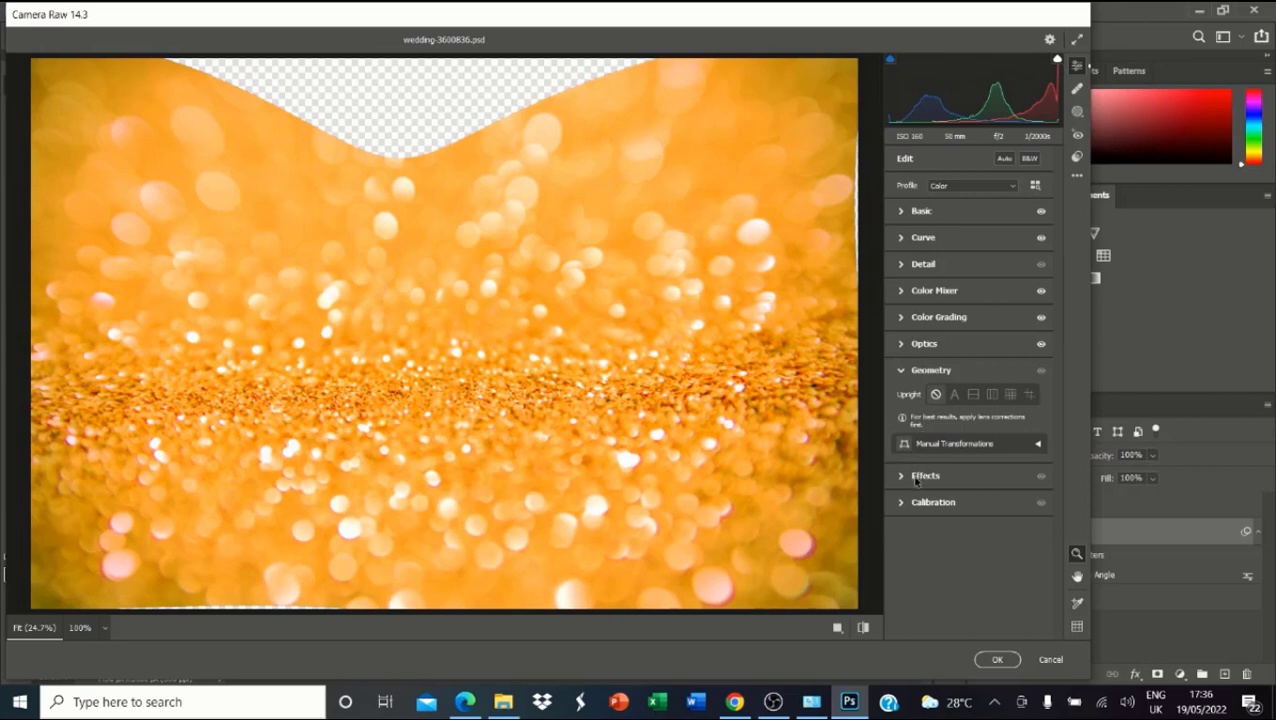
left_click(915, 478)
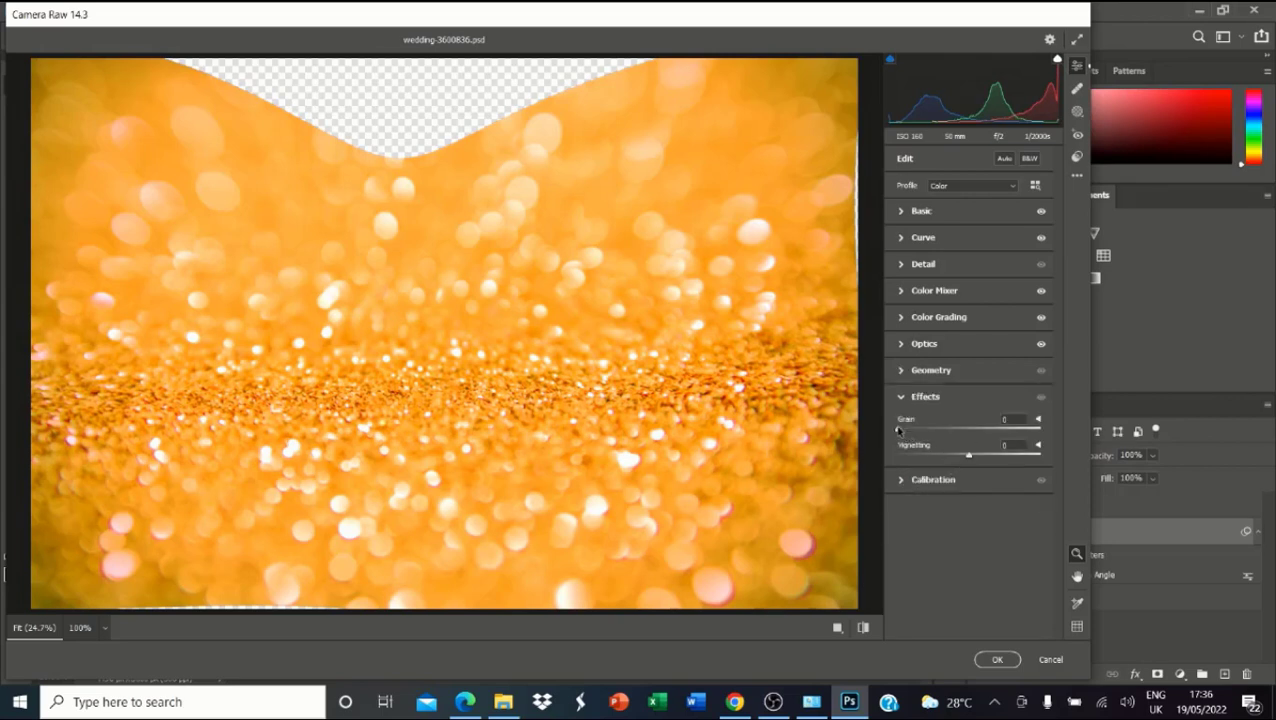
left_click(906, 482)
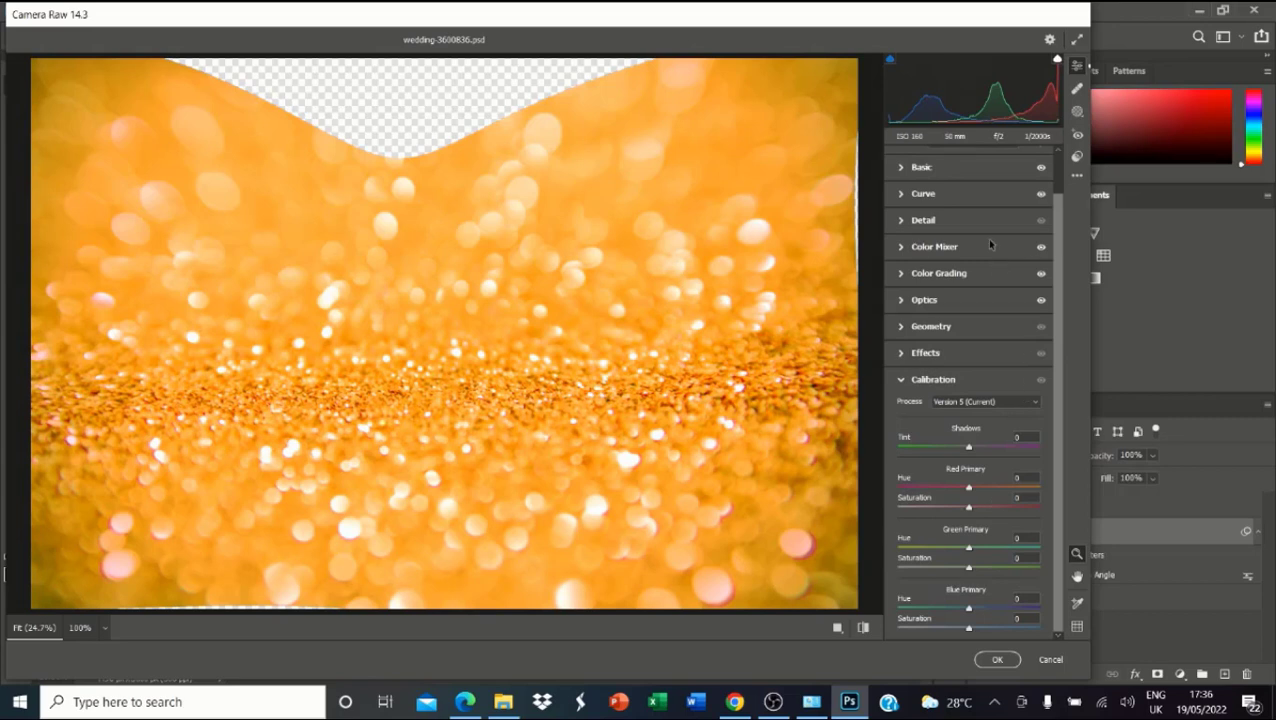
scroll(931, 152, "up", 1)
Step: Heal a wide band across the glitter just above the image's centre, using the lower glitter area as the source
left_click(1077, 133)
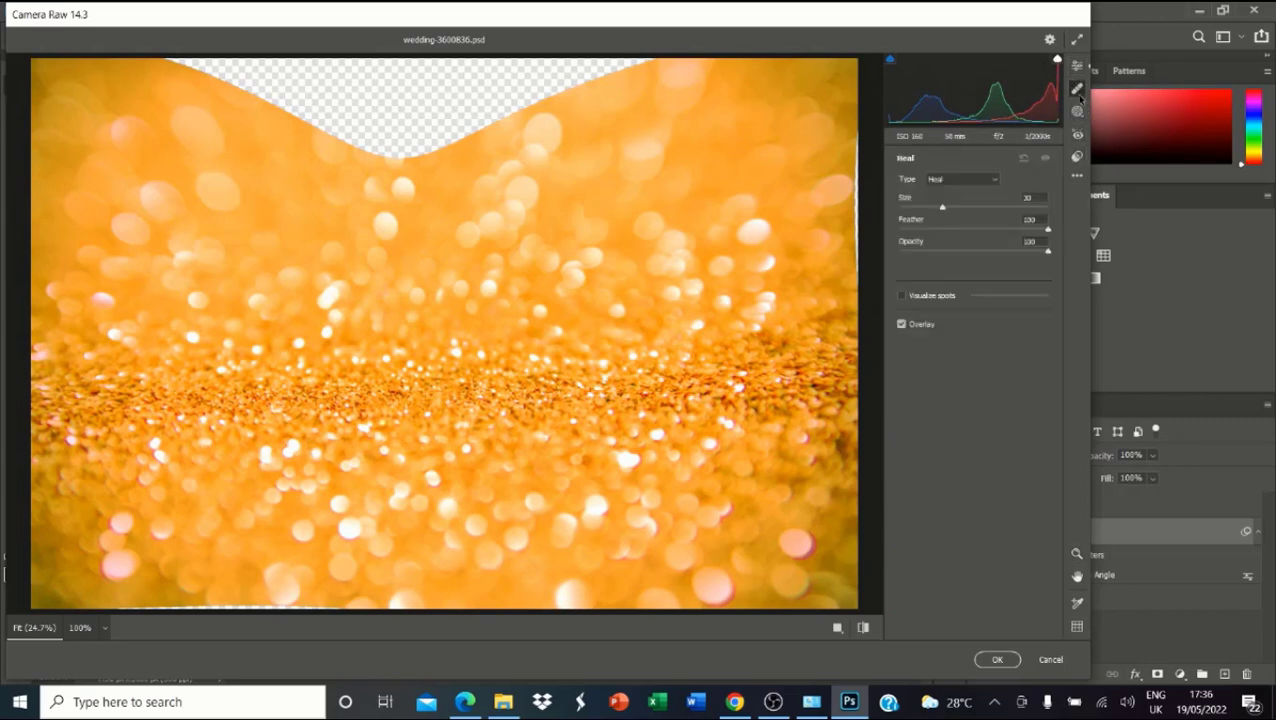
mouse_move(290, 306)
left_mouse_down()
mouse_move(640, 290)
mouse_move(560, 195)
mouse_move(330, 230)
mouse_move(200, 300)
left_mouse_up()
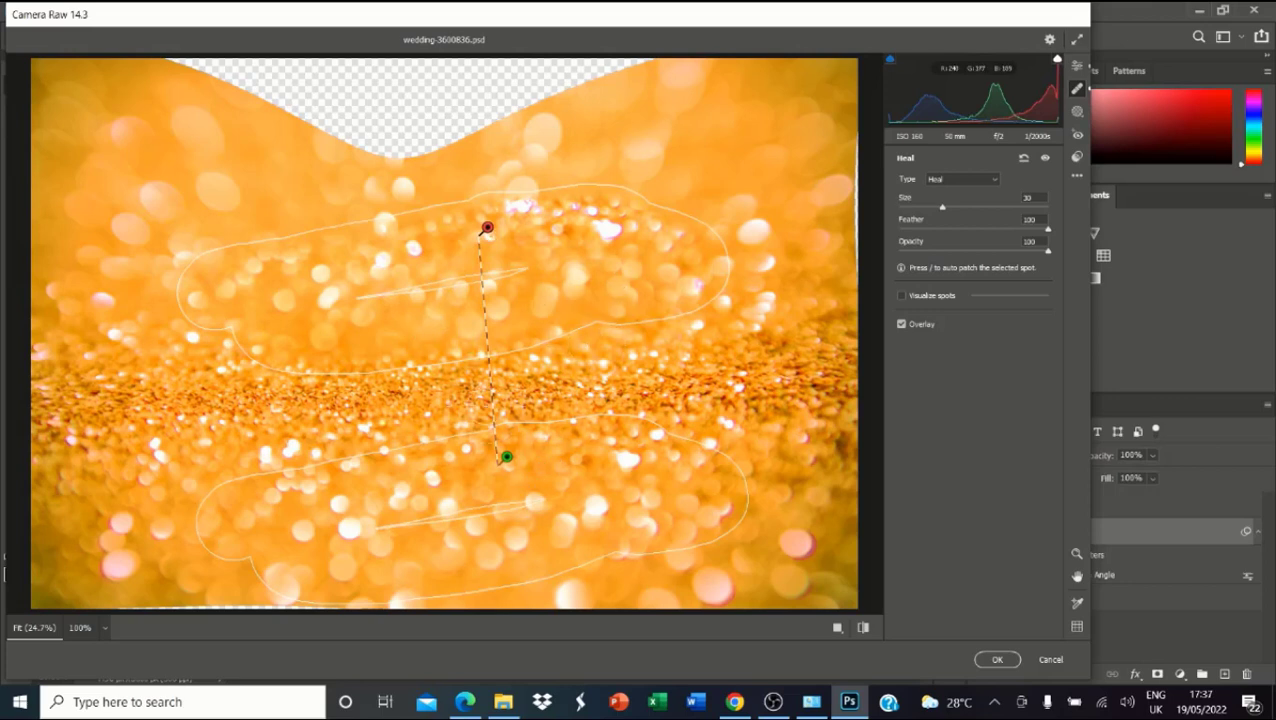
left_click(532, 387)
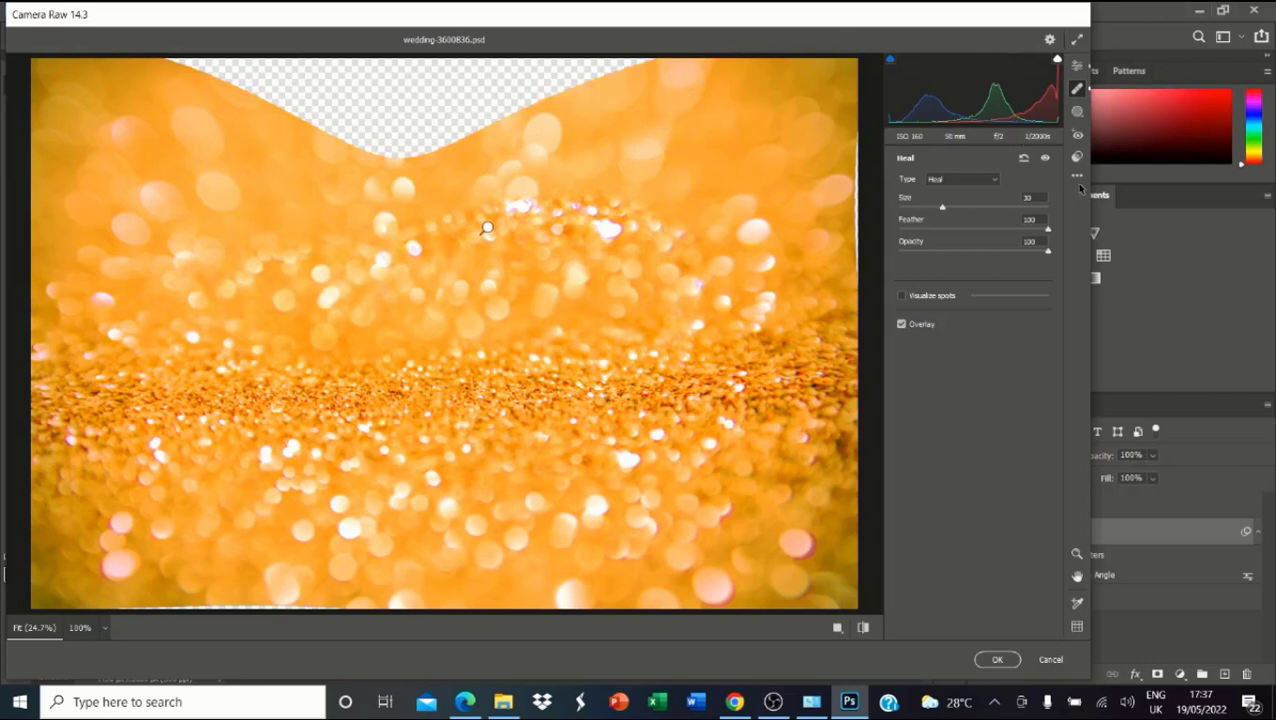
left_click(1077, 177)
left_click(1078, 158)
left_click(1078, 136)
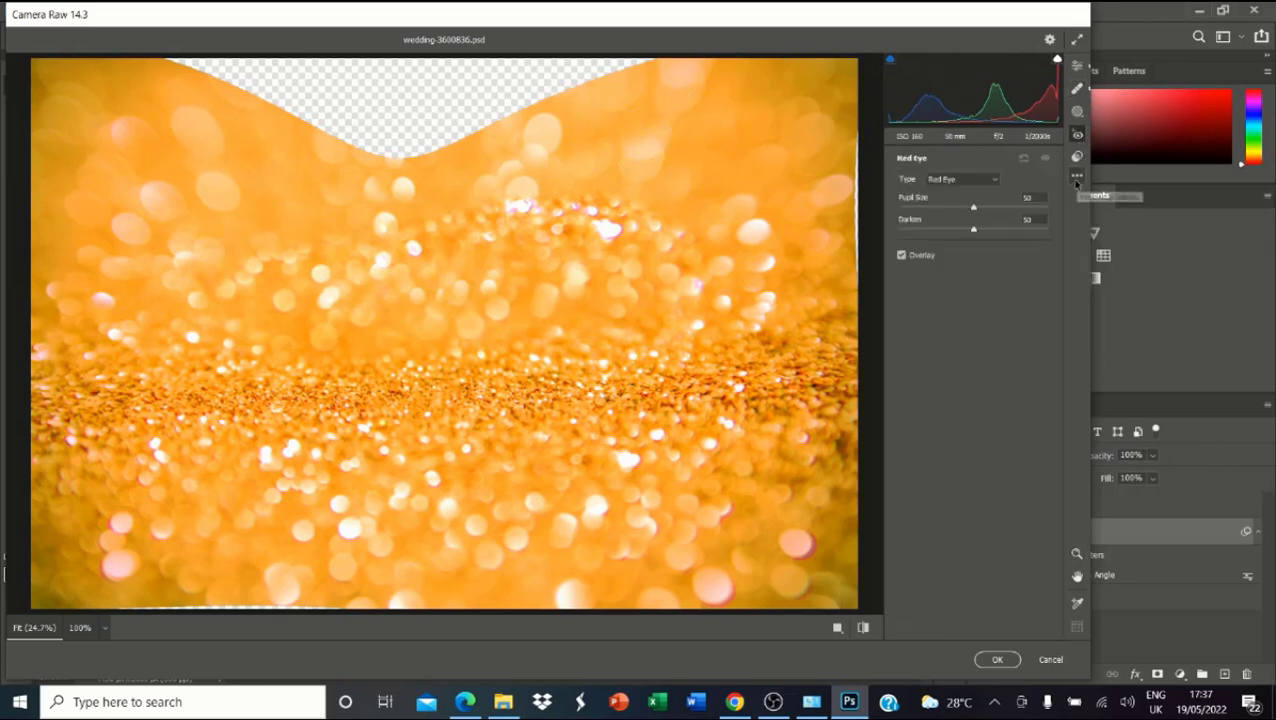
left_click(1077, 177)
left_click(1077, 158)
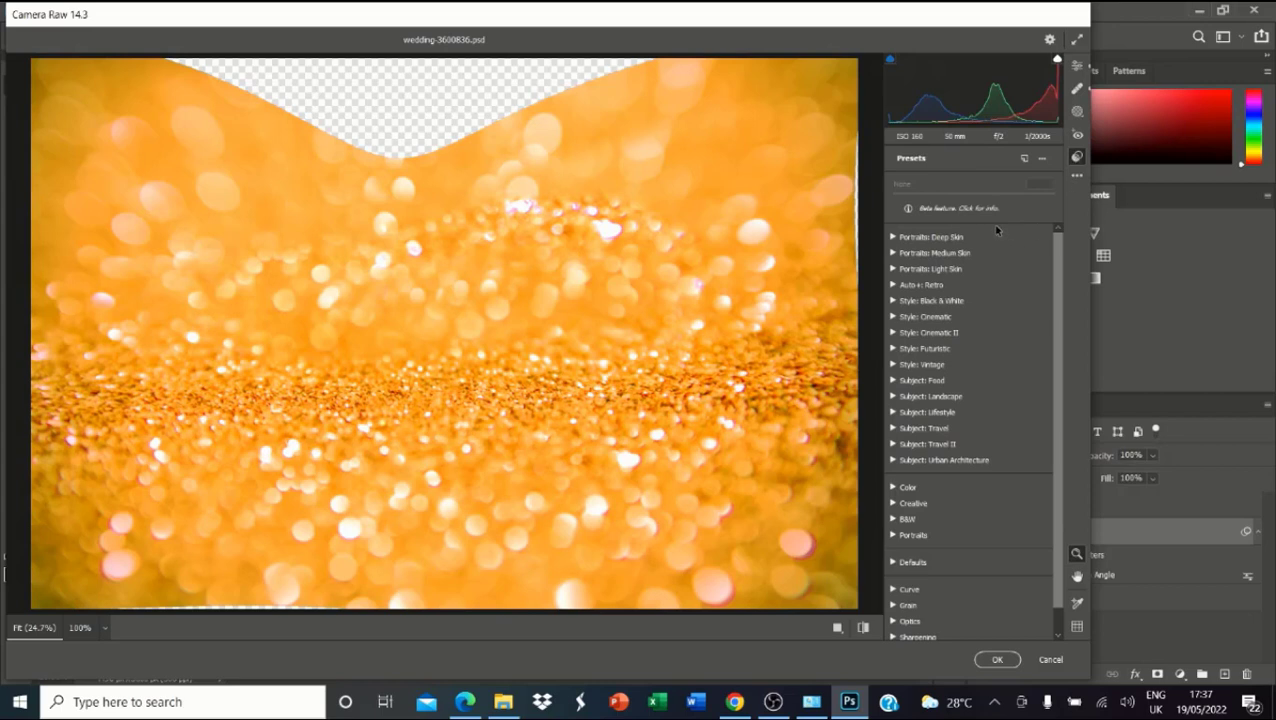
Step: Examine the Camera Raw options for saving and loading edit settings as .xmp files, leaving both without saving or loading
left_click(1077, 177)
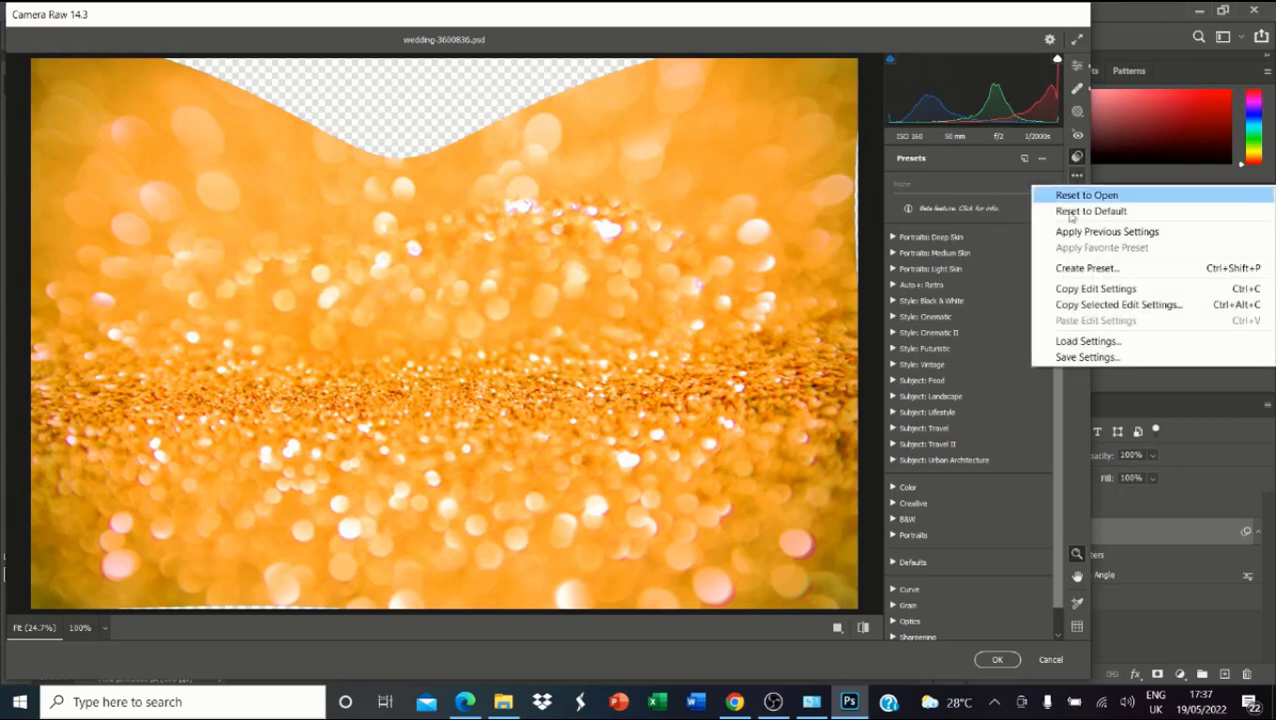
left_click(1087, 358)
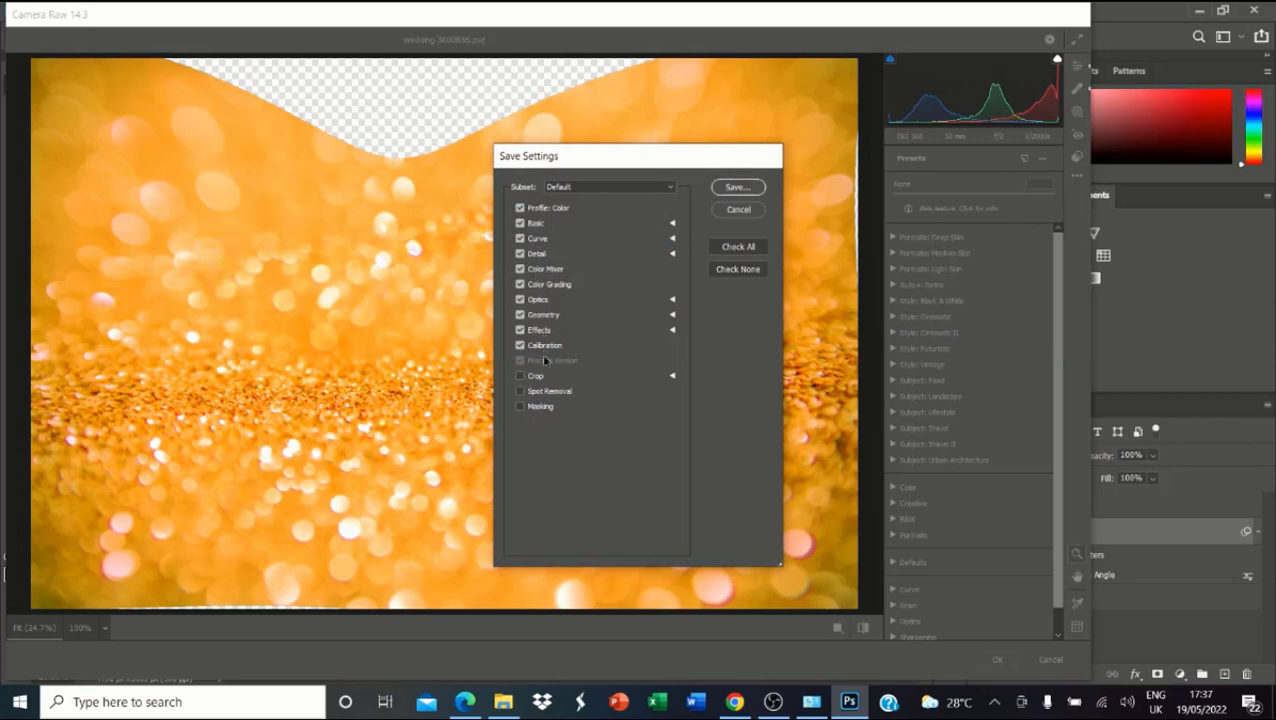
left_click(735, 188)
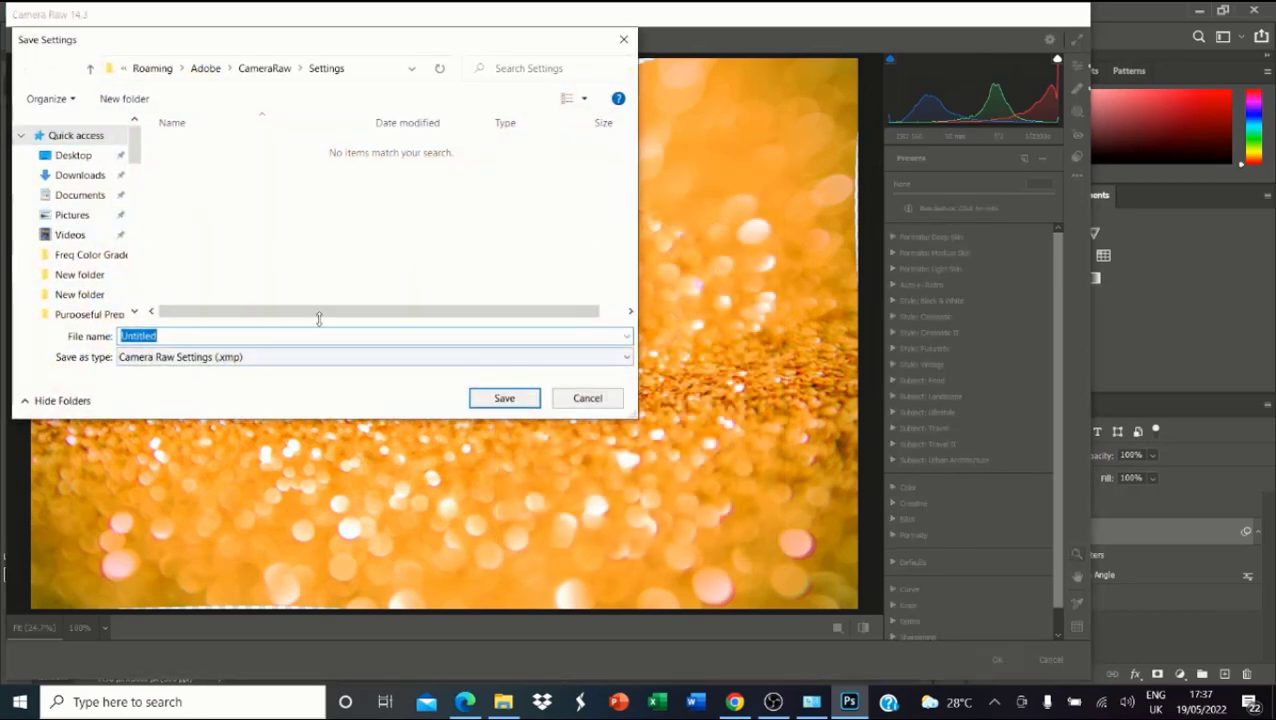
left_click(592, 401)
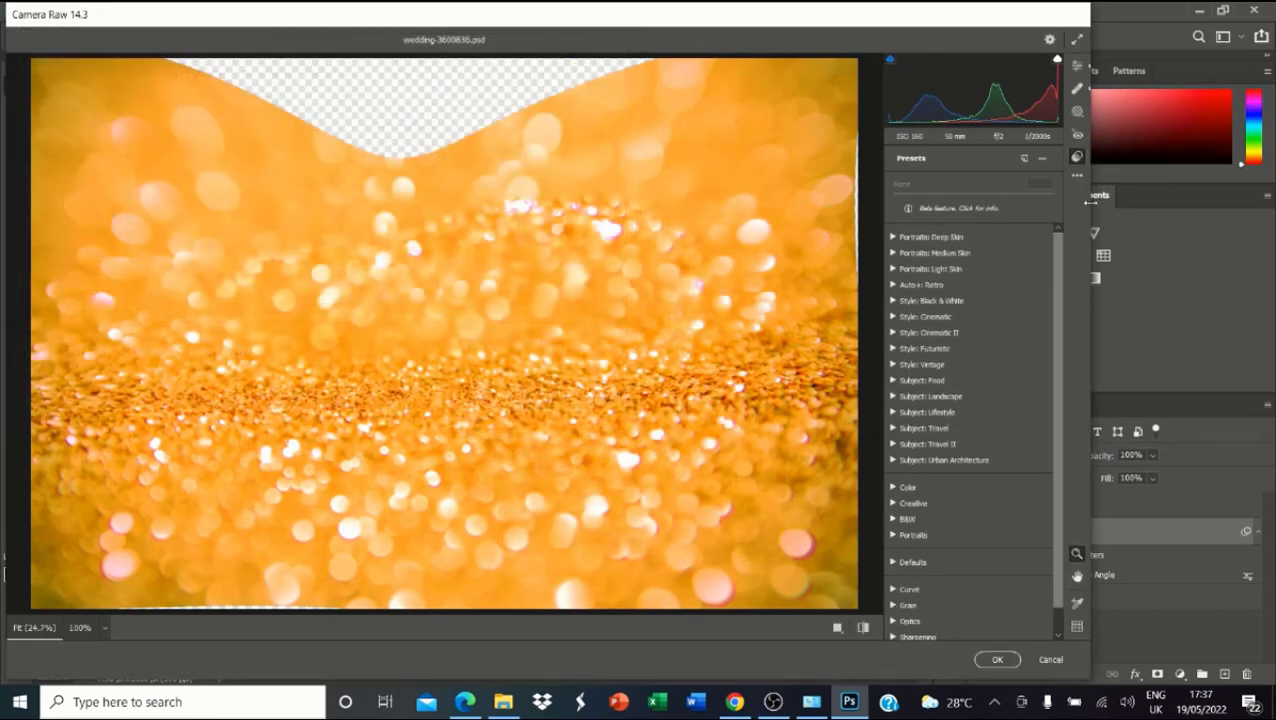
left_click(1084, 174)
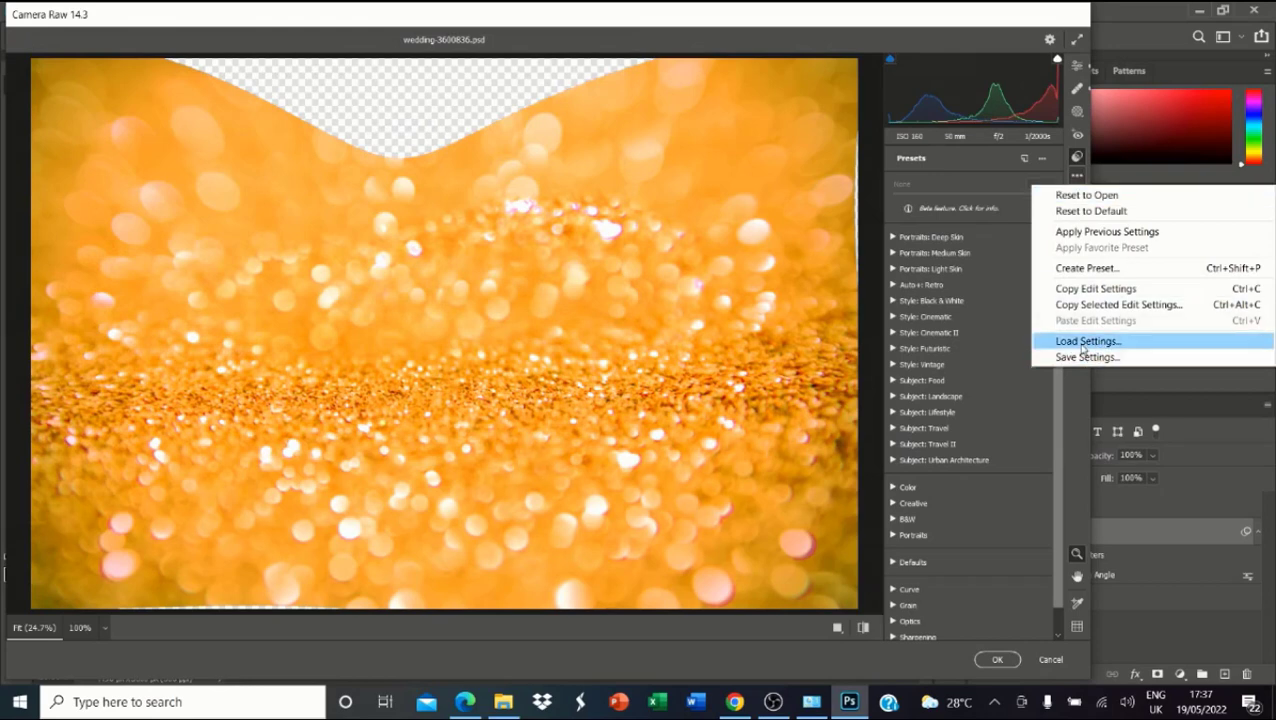
left_click(1085, 340)
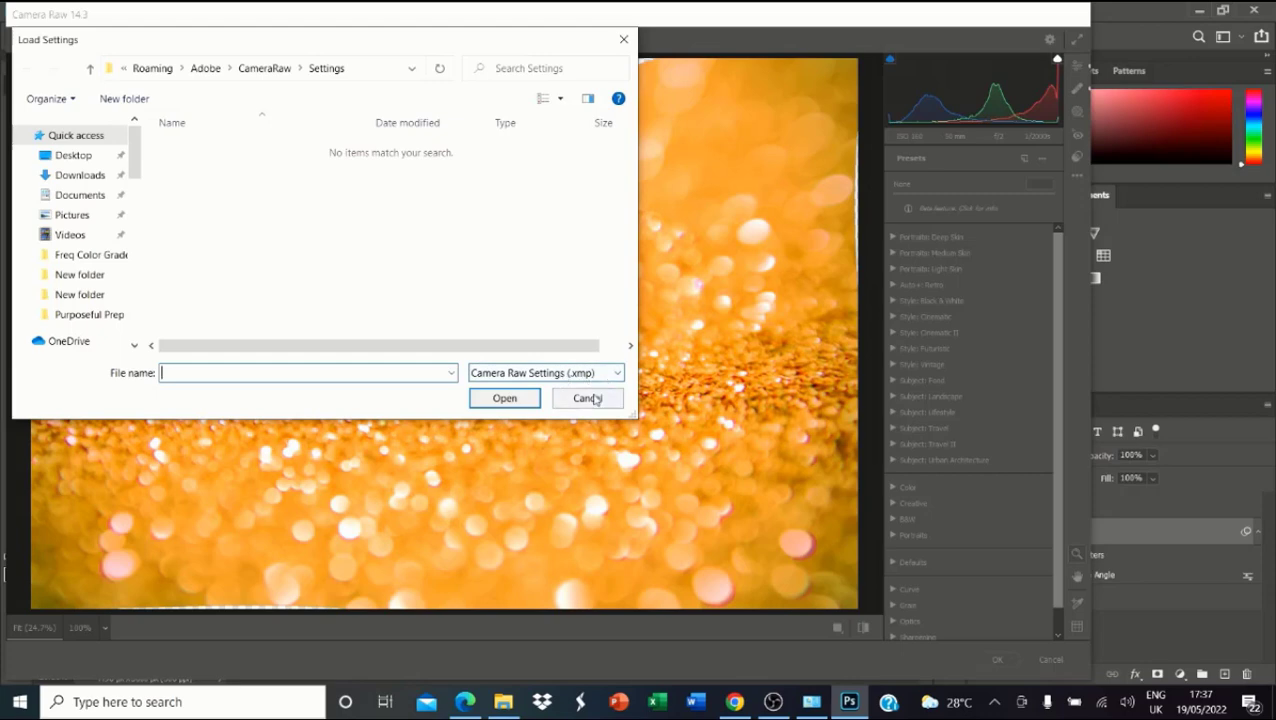
left_click(590, 398)
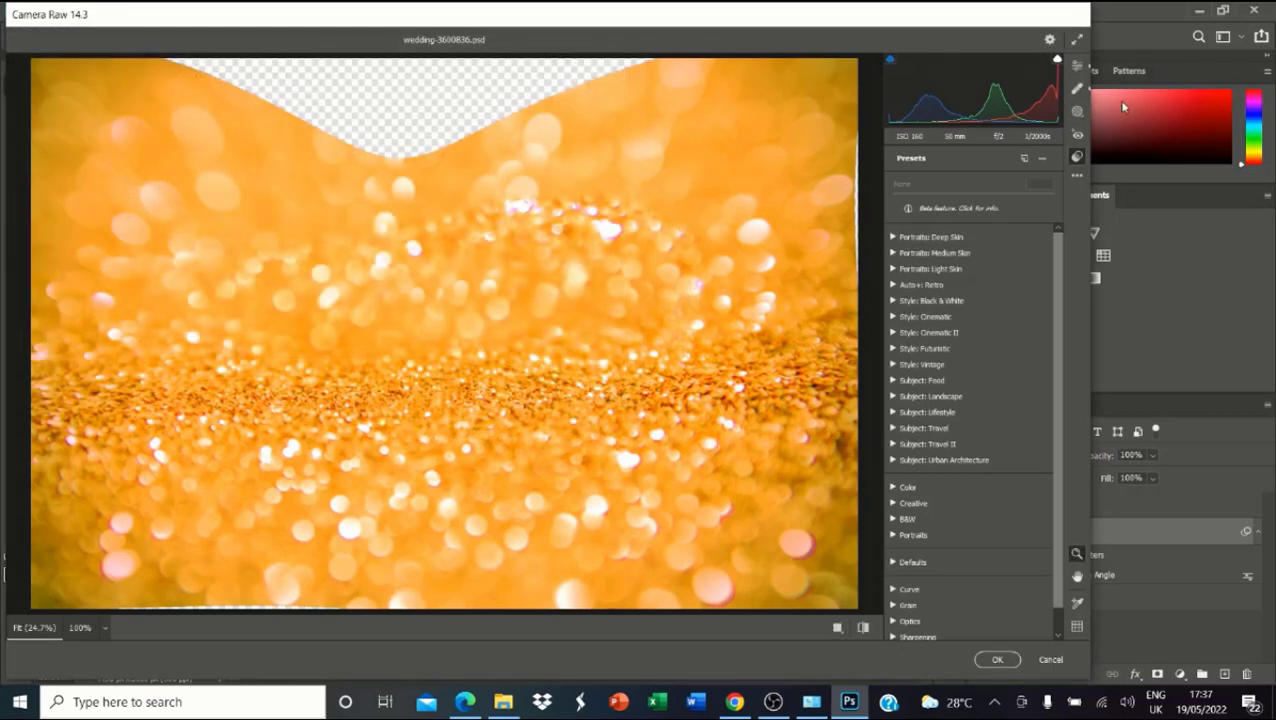
Step: Return to the Camera Raw edit adjustments and apply them to the glitter background layer
left_click(1077, 66)
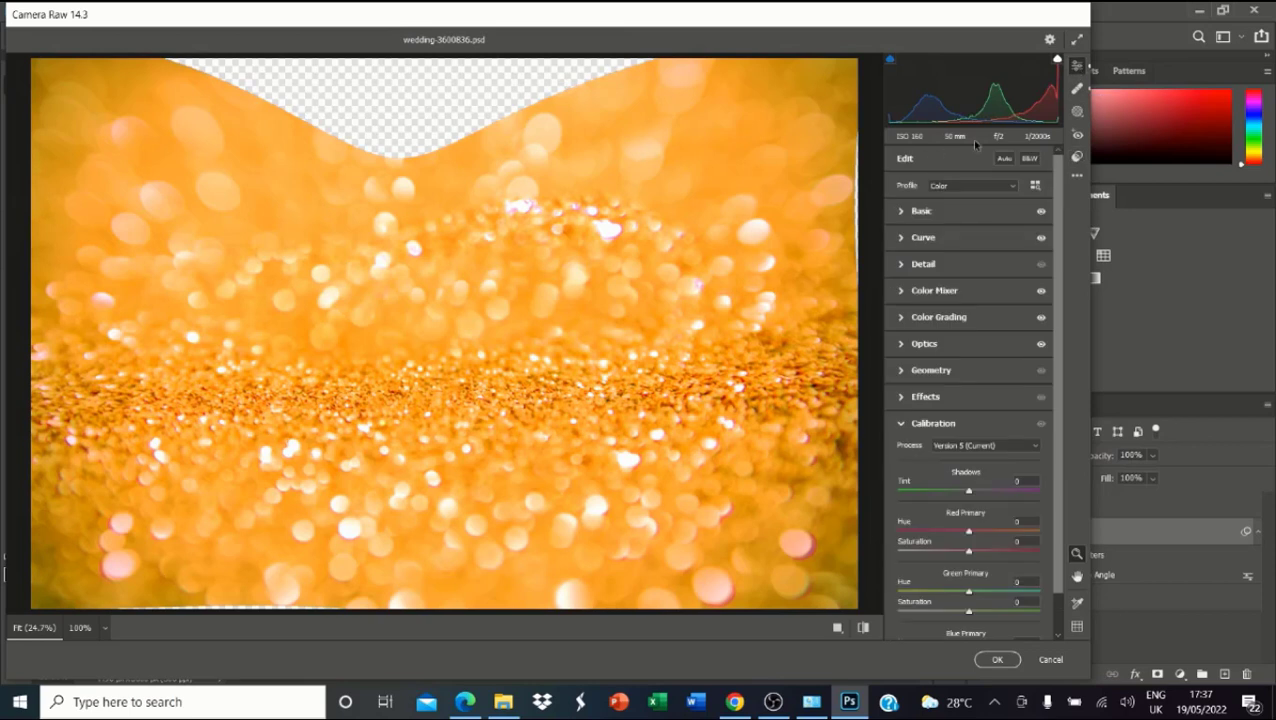
left_click(1049, 659)
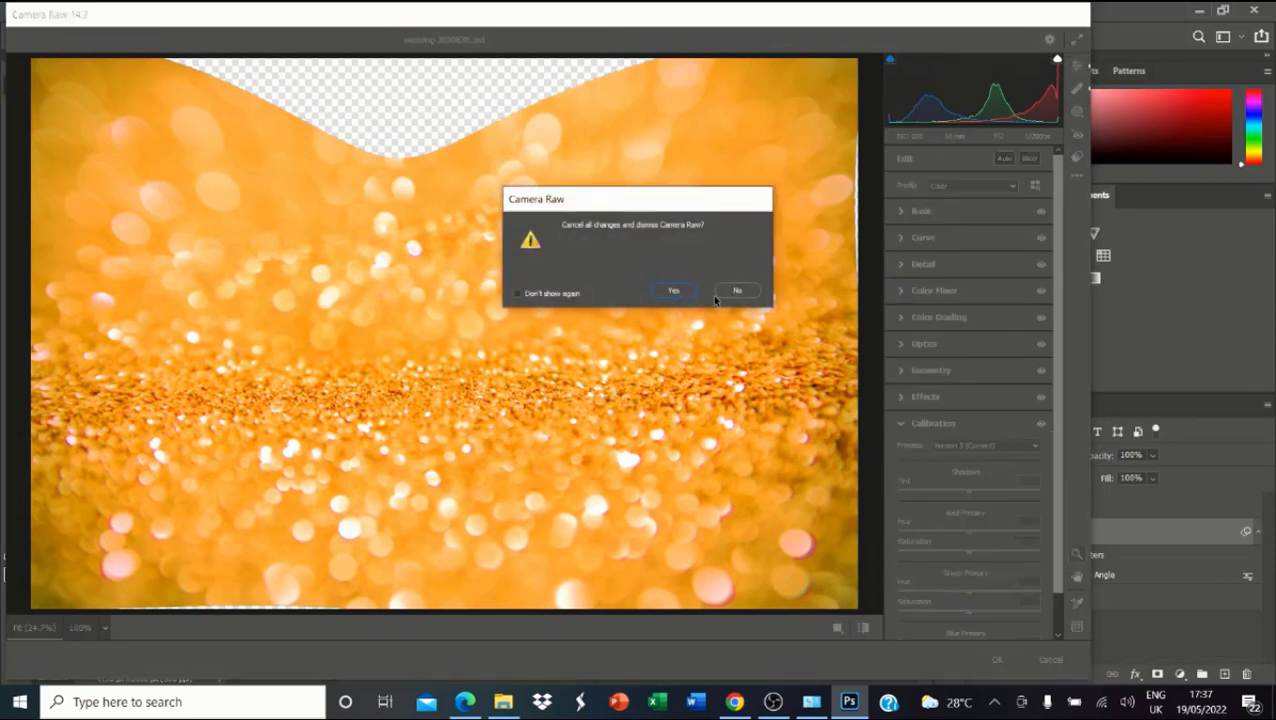
left_click(732, 291)
left_click(1000, 661)
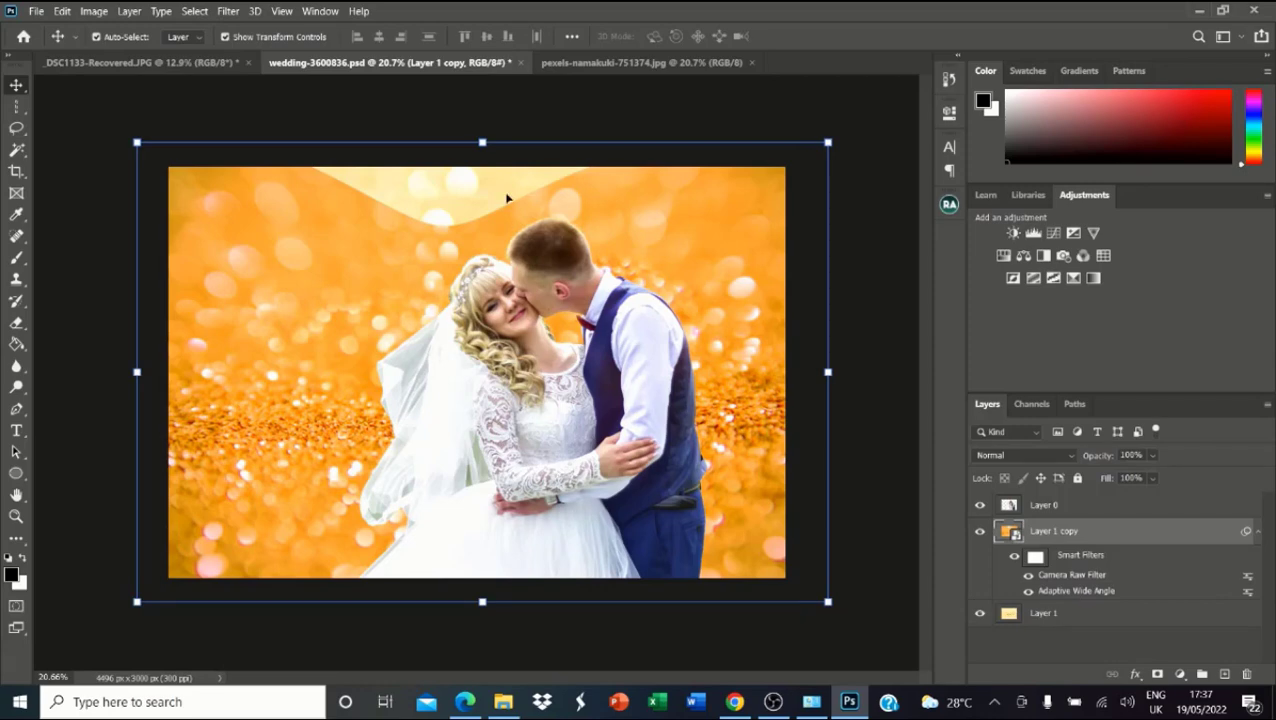
left_click(256, 11)
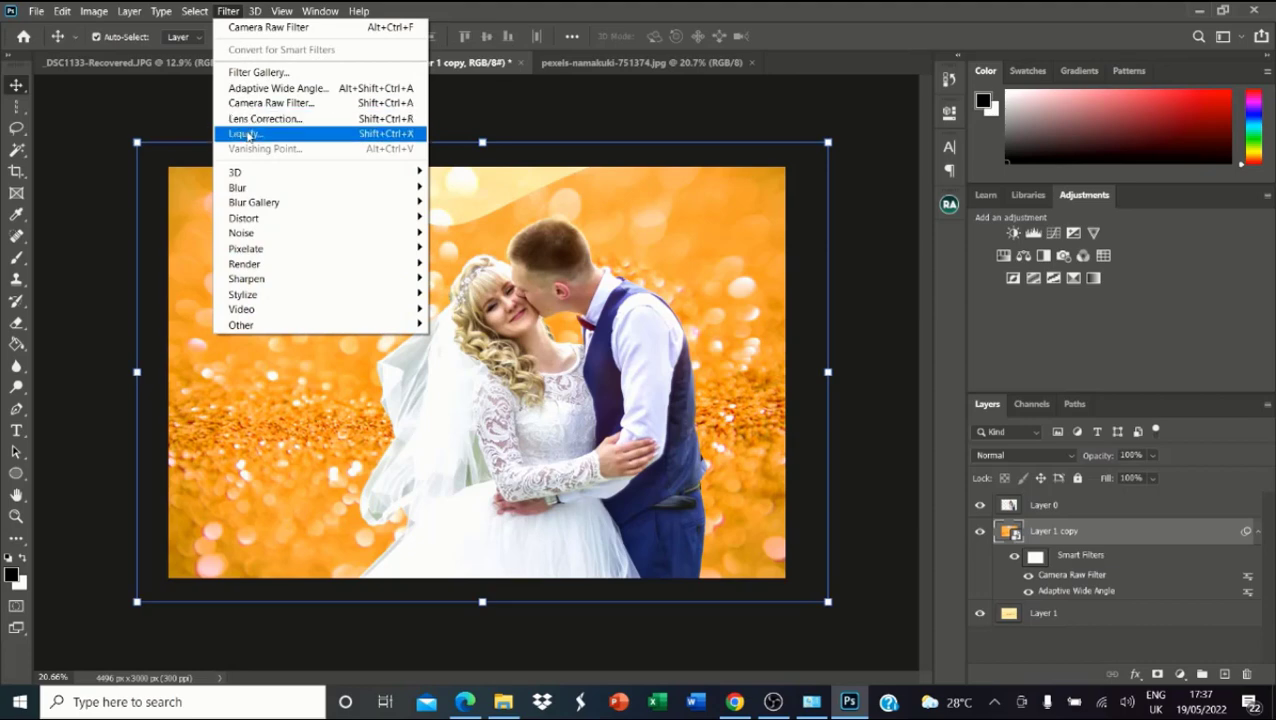
left_click(245, 133)
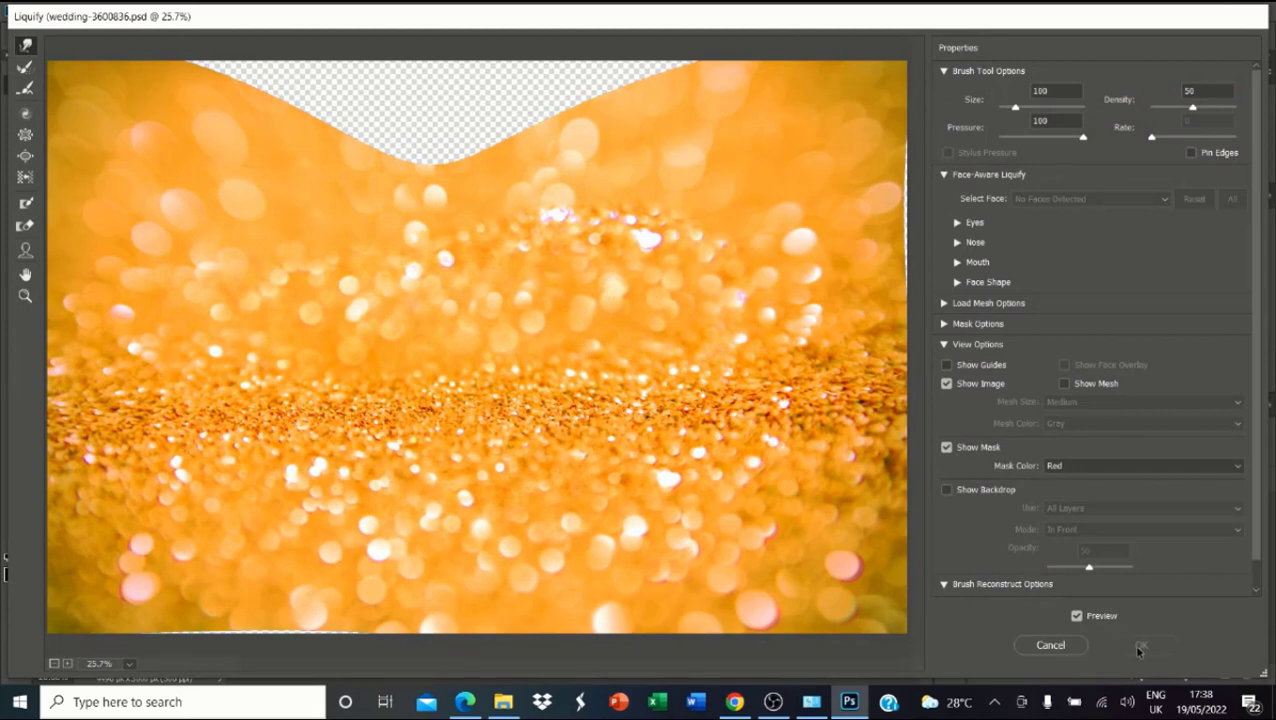
left_click(1050, 645)
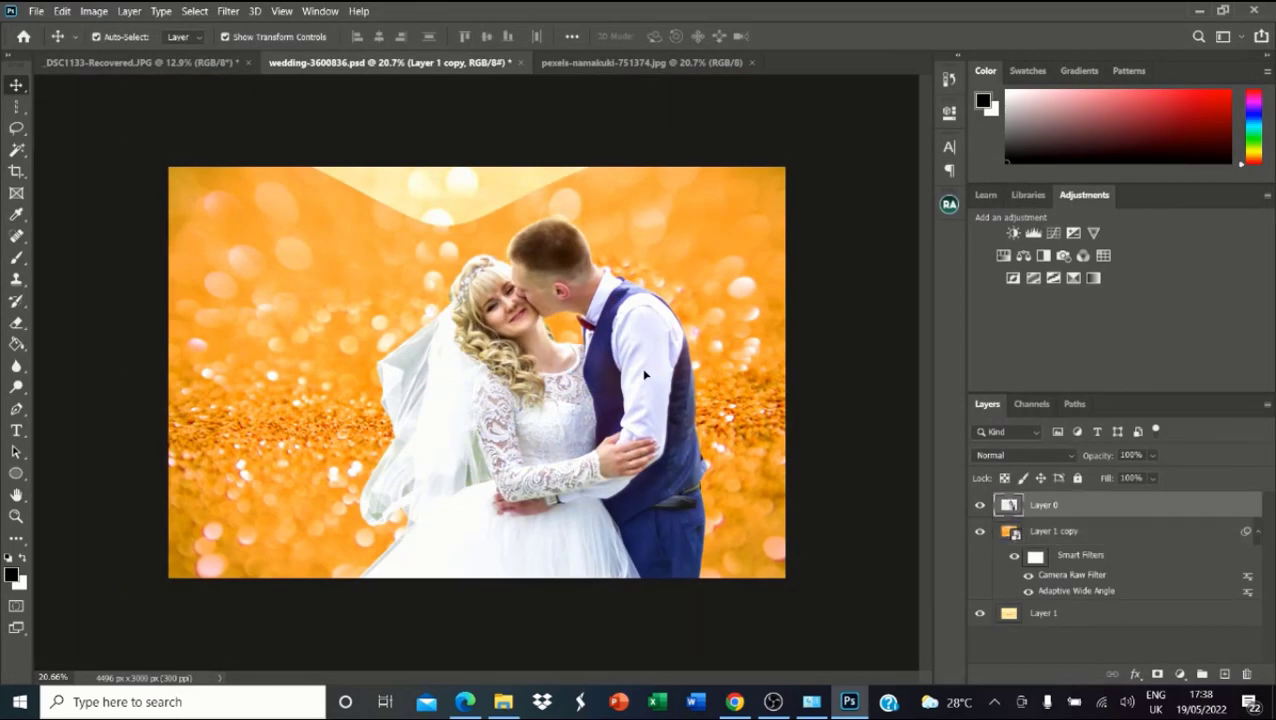
Step: Open Liquify on the couple's layer and brush over the bride's veil with the Reconstruct tool at size 300
left_click(228, 12)
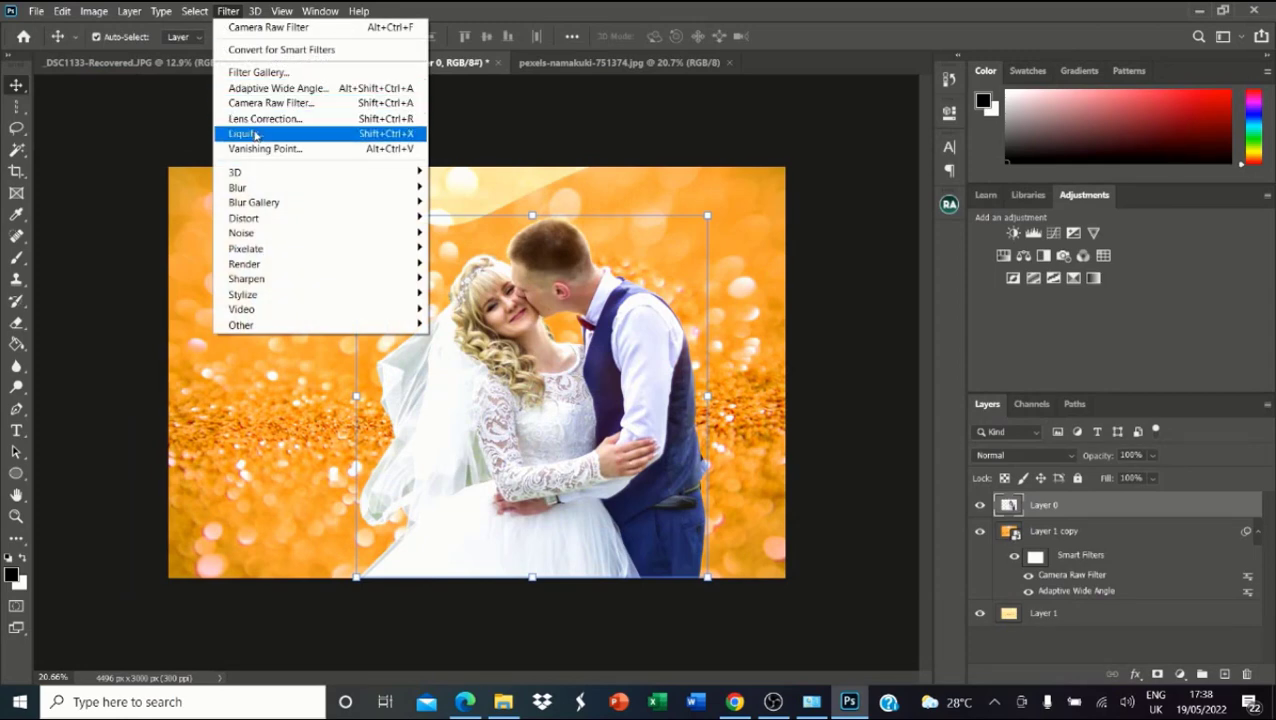
left_click(257, 134)
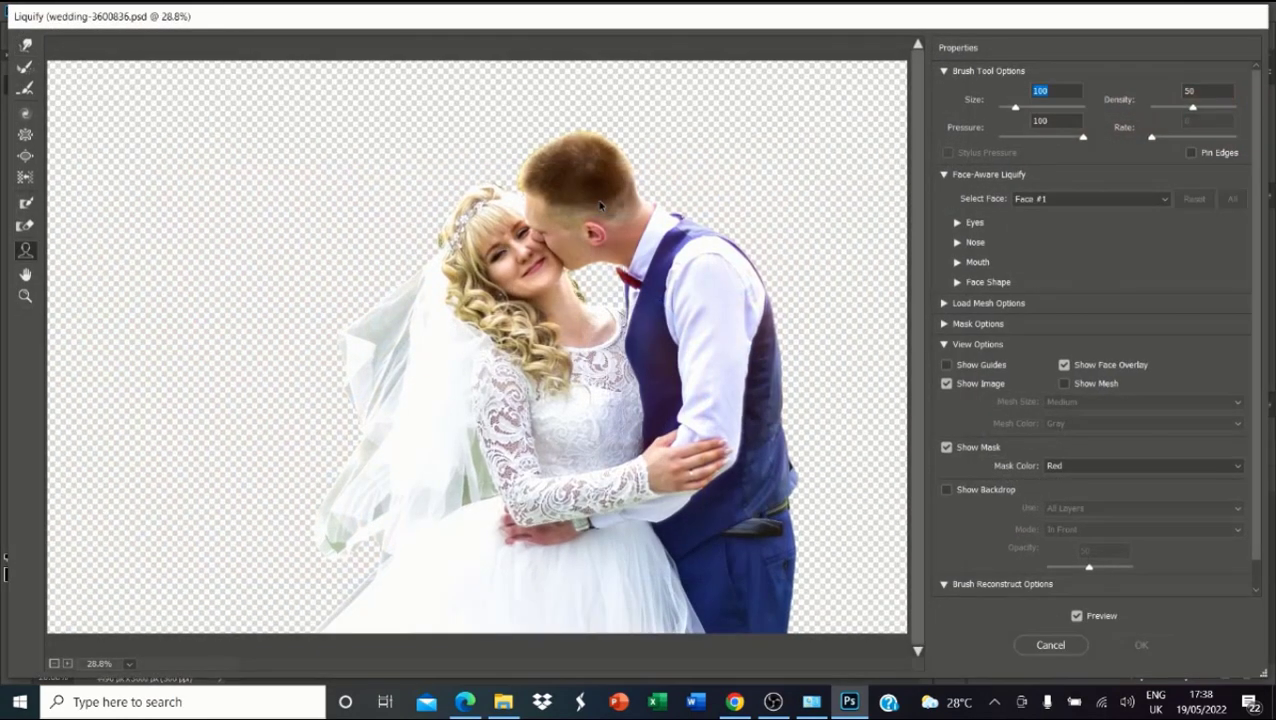
left_click(25, 68)
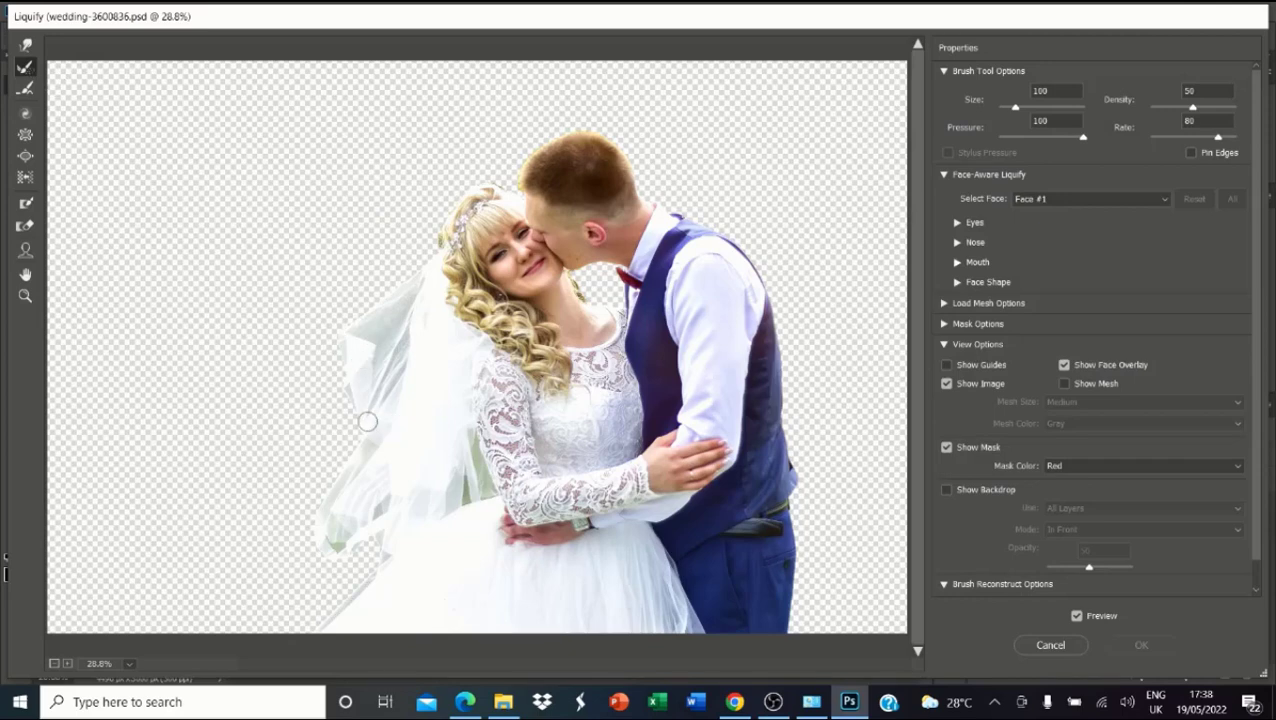
key("bracketright")
key("bracketright")
key("bracketright")
key("bracketright")
key("bracketright")
key("bracketright")
mouse_move(409, 385)
left_mouse_down()
mouse_move(389, 342)
mouse_move(438, 347)
mouse_move(403, 346)
mouse_move(346, 441)
mouse_move(327, 539)
mouse_move(381, 516)
left_mouse_up()
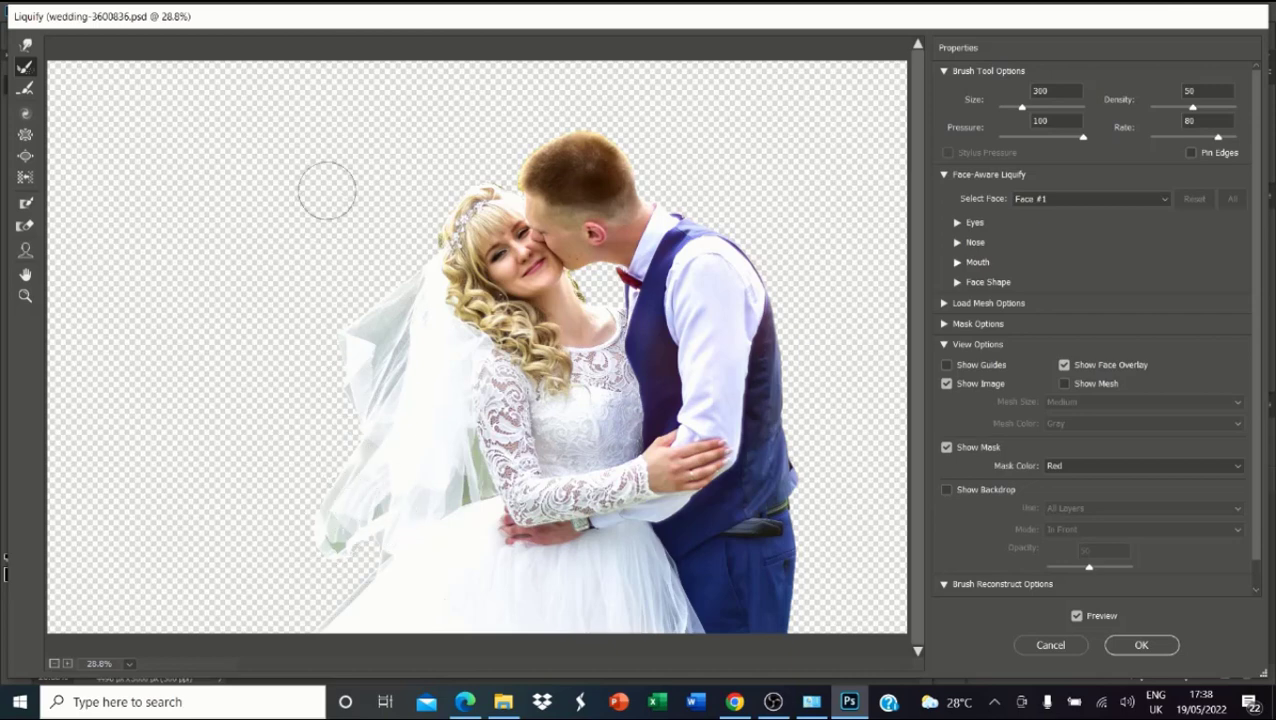
Step: Switch to Liquify's Twirl Clockwise tool and set its brush size to 400
left_click(24, 115)
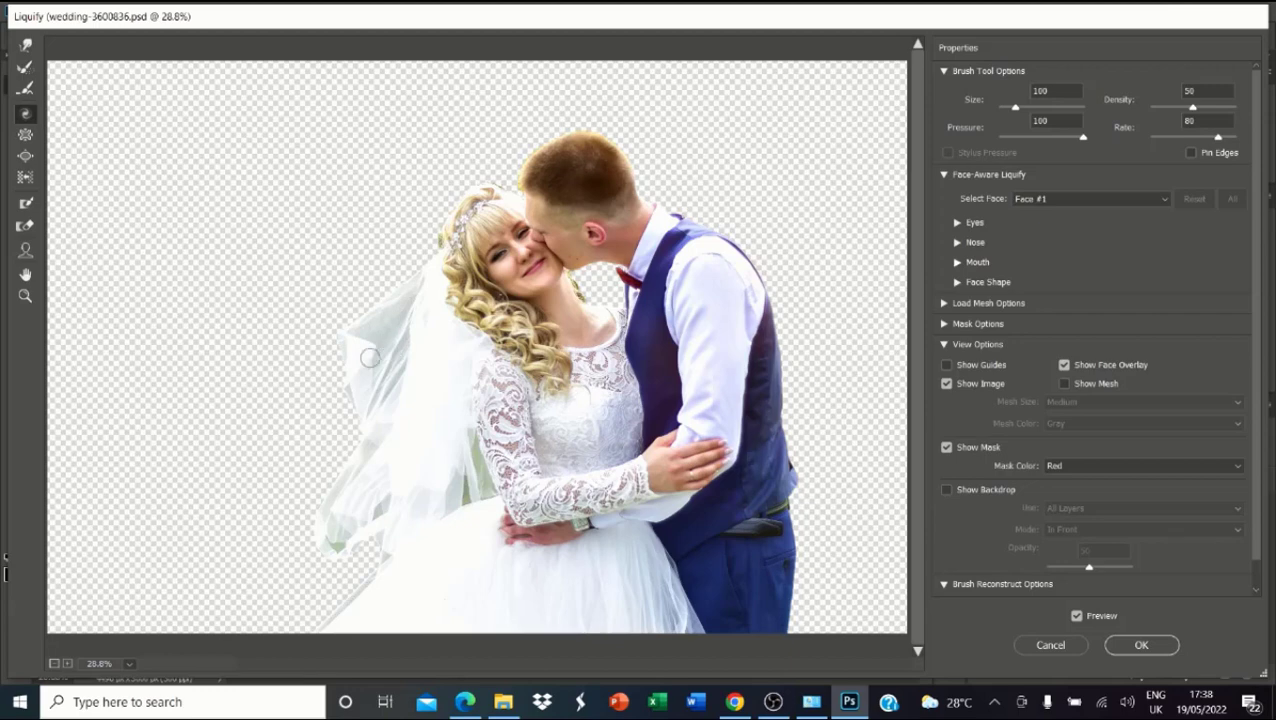
key("bracketright")
key("bracketright")
key("bracketright")
key("bracketright")
key("bracketright")
key("bracketright")
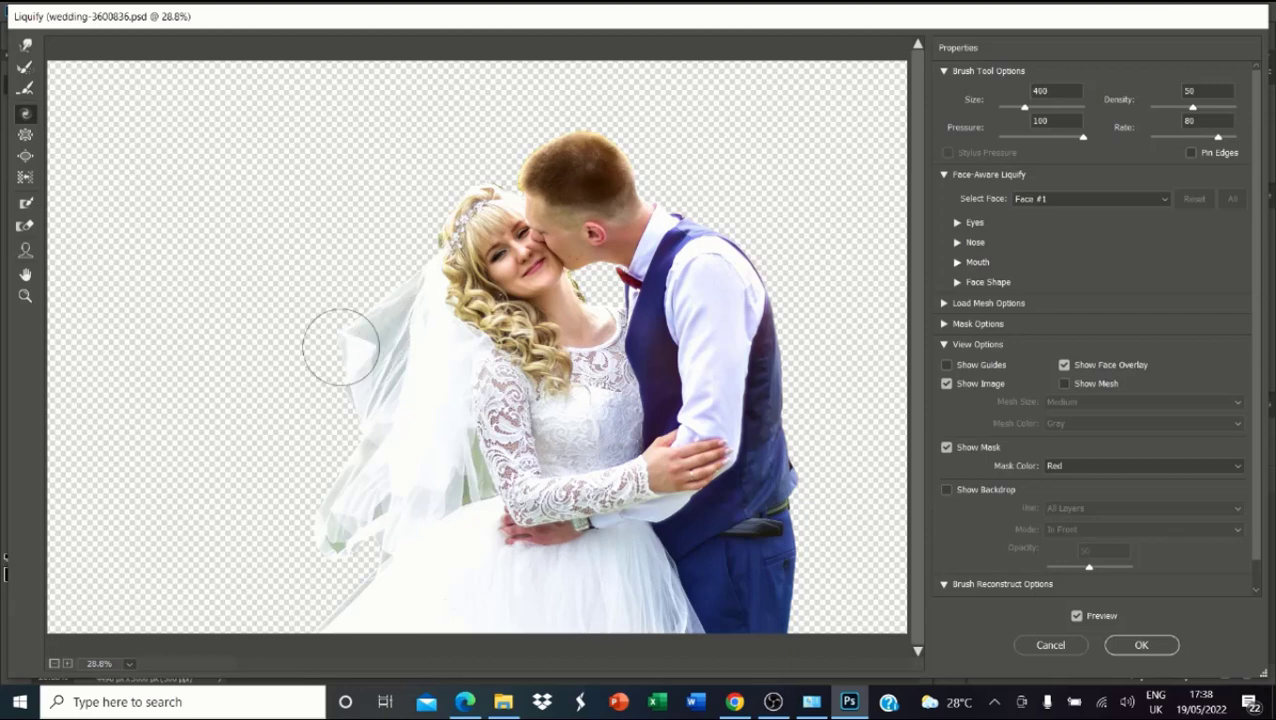
Step: Shrink parts of the couple's faces with Liquify's Pucker tool at brush size 600
left_click(25, 135)
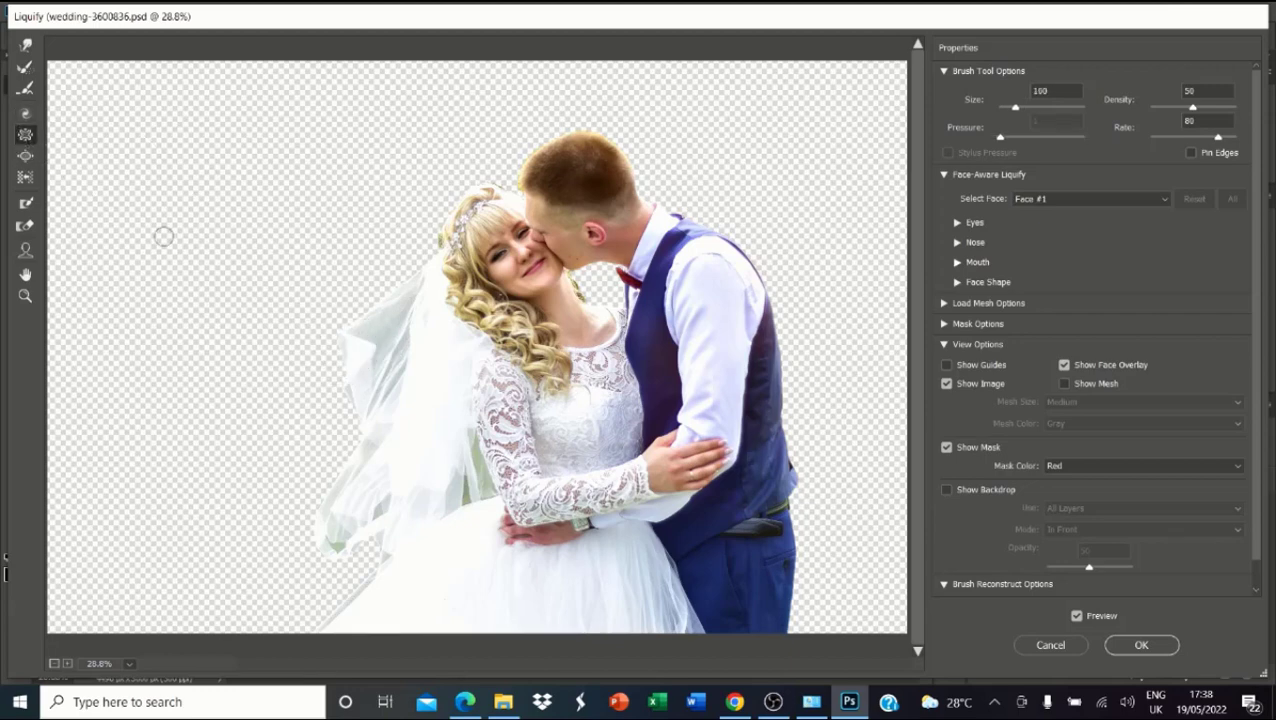
key("bracketright")
key("bracketright")
key("bracketright")
key("bracketright")
key("bracketright")
key("bracketright")
key("bracketright")
key("bracketright")
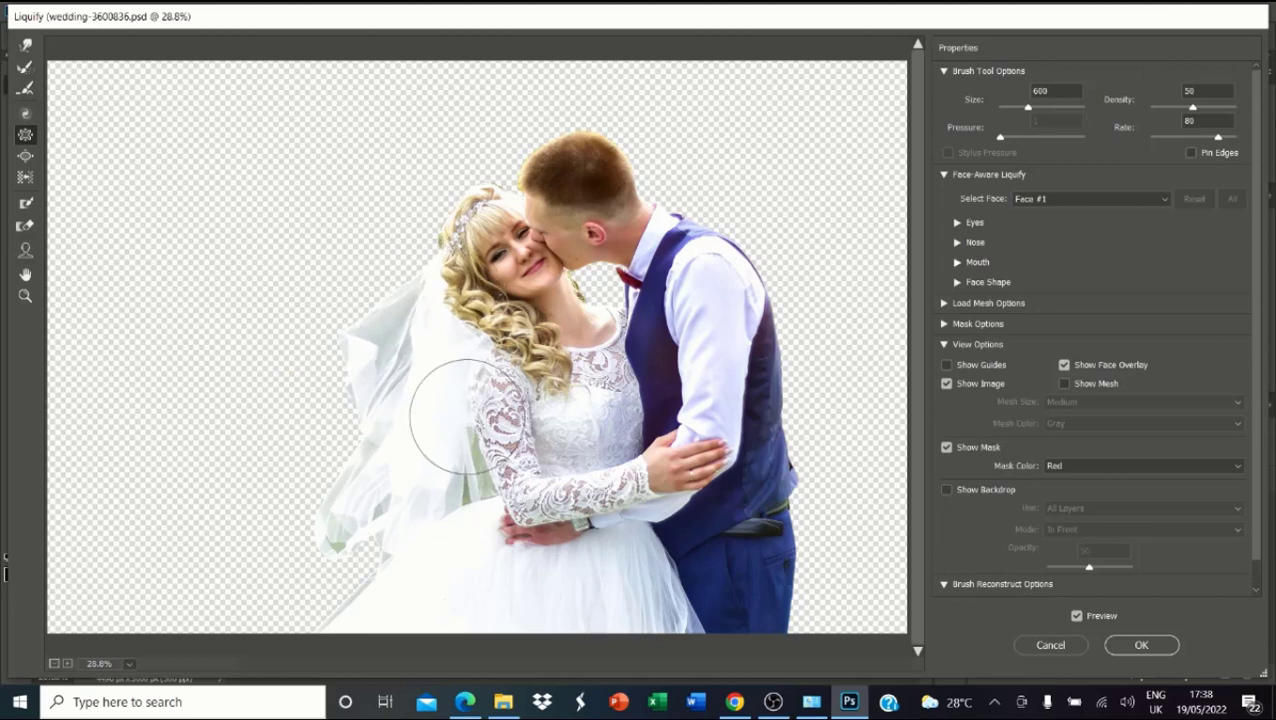
mouse_move(535, 295)
left_mouse_down()
mouse_move(571, 355)
mouse_move(534, 255)
mouse_move(556, 290)
mouse_move(569, 288)
mouse_move(613, 252)
left_mouse_up()
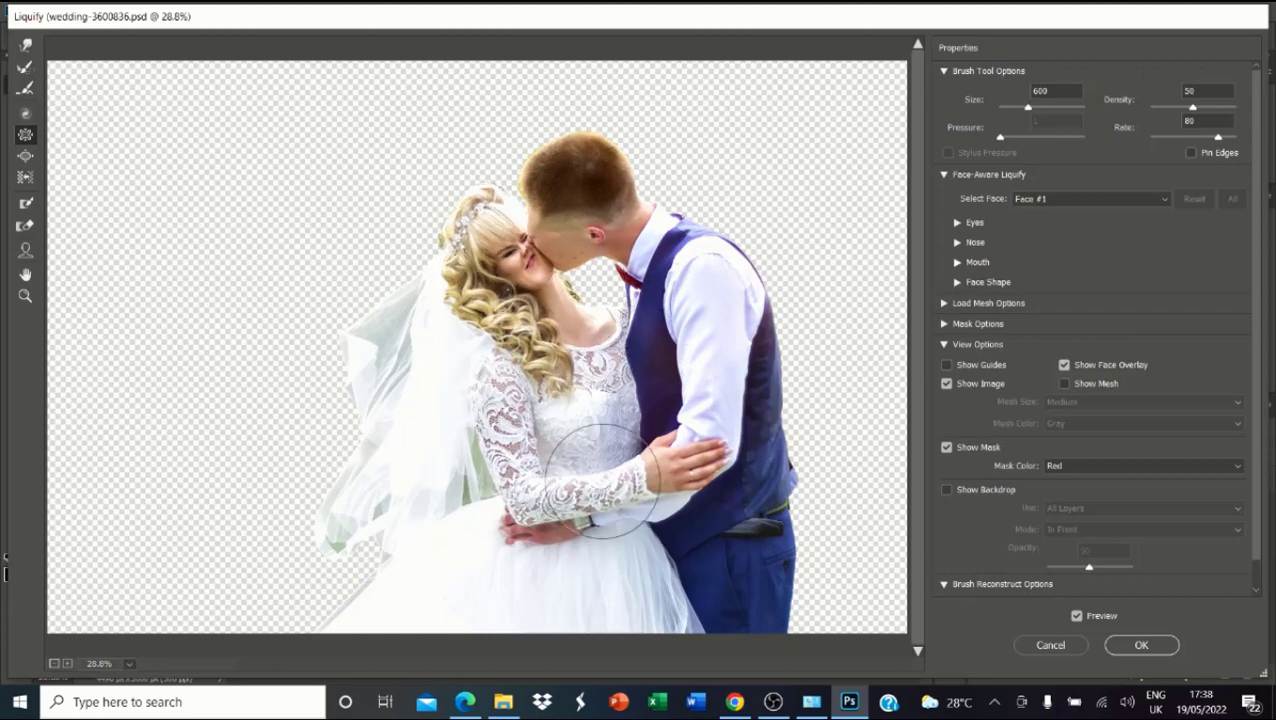
Step: Distort the couple's heads, arms and the bride's dress with Liquify's Push Left tool, enlarging the brush to 800
left_click(25, 177)
key("bracketright")
key("bracketright")
key("bracketright")
key("bracketright")
key("bracketright")
key("bracketright")
key("bracketright")
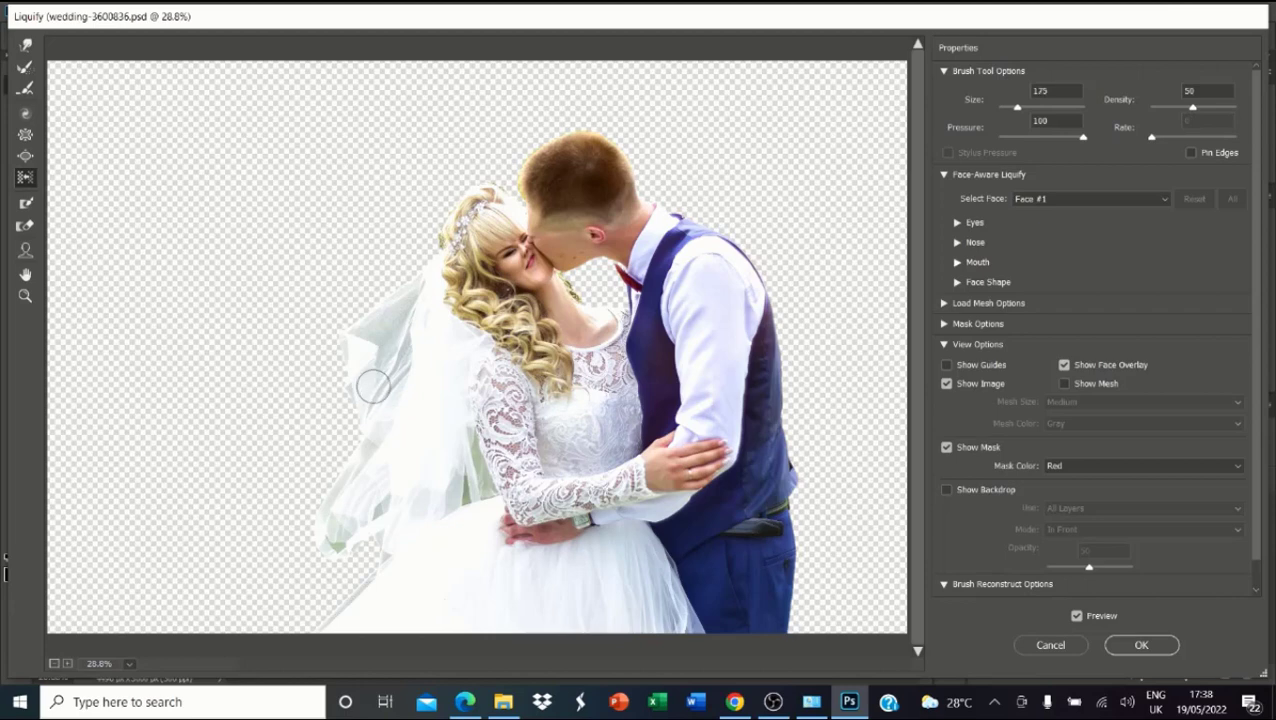
mouse_move(373, 385)
left_mouse_down()
mouse_move(405, 380)
mouse_move(520, 300)
mouse_move(532, 208)
mouse_move(650, 390)
mouse_move(485, 483)
left_mouse_up()
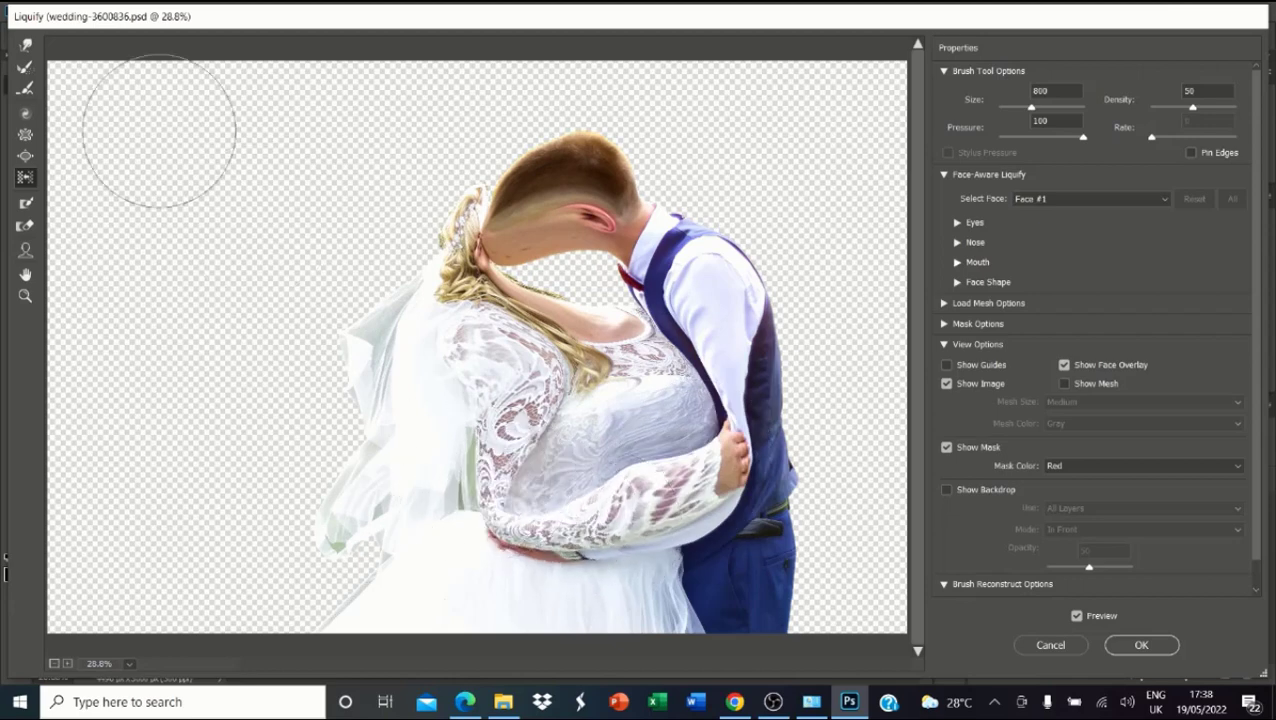
Step: Warp the groom's shoulder with the Forward Warp tool at brush size 700, and leave Liquify without applying the distortions
left_click(25, 45)
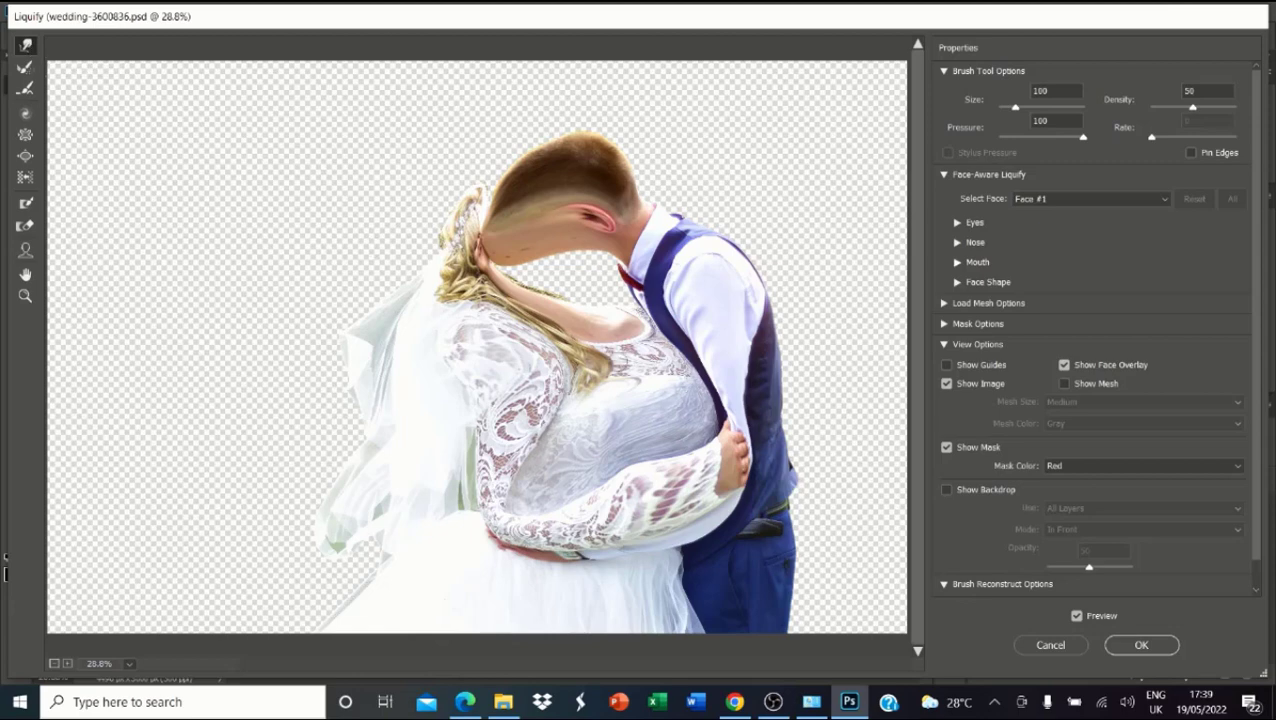
key("bracketright")
key("bracketright")
key("bracketright")
key("bracketright")
key("bracketright")
key("bracketright")
key("bracketright")
key("bracketright")
key("bracketright")
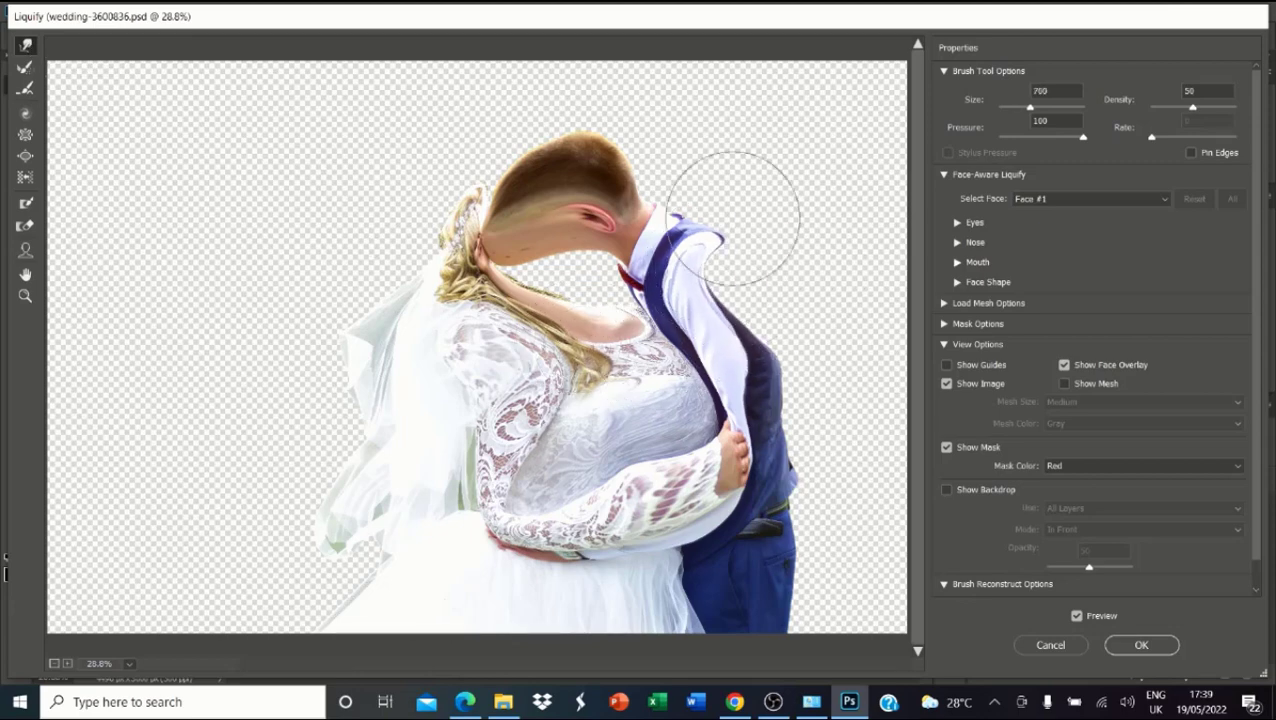
mouse_move(746, 213)
left_mouse_down()
mouse_move(669, 222)
mouse_move(806, 370)
mouse_move(735, 527)
mouse_move(760, 440)
mouse_move(695, 300)
mouse_move(660, 318)
left_mouse_up()
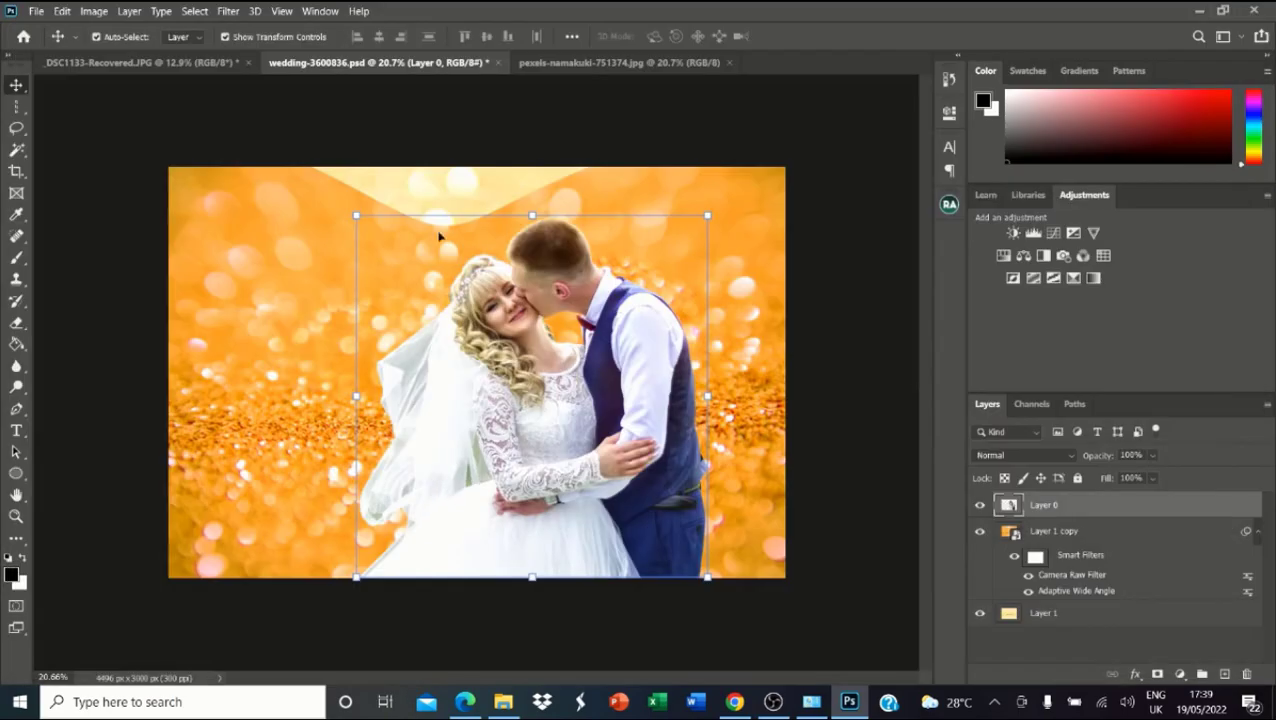
Step: Reopen Liquify on the couple's layer and push the veil's upper outer edge inward with the size 700 Forward Warp brush
left_click(232, 12)
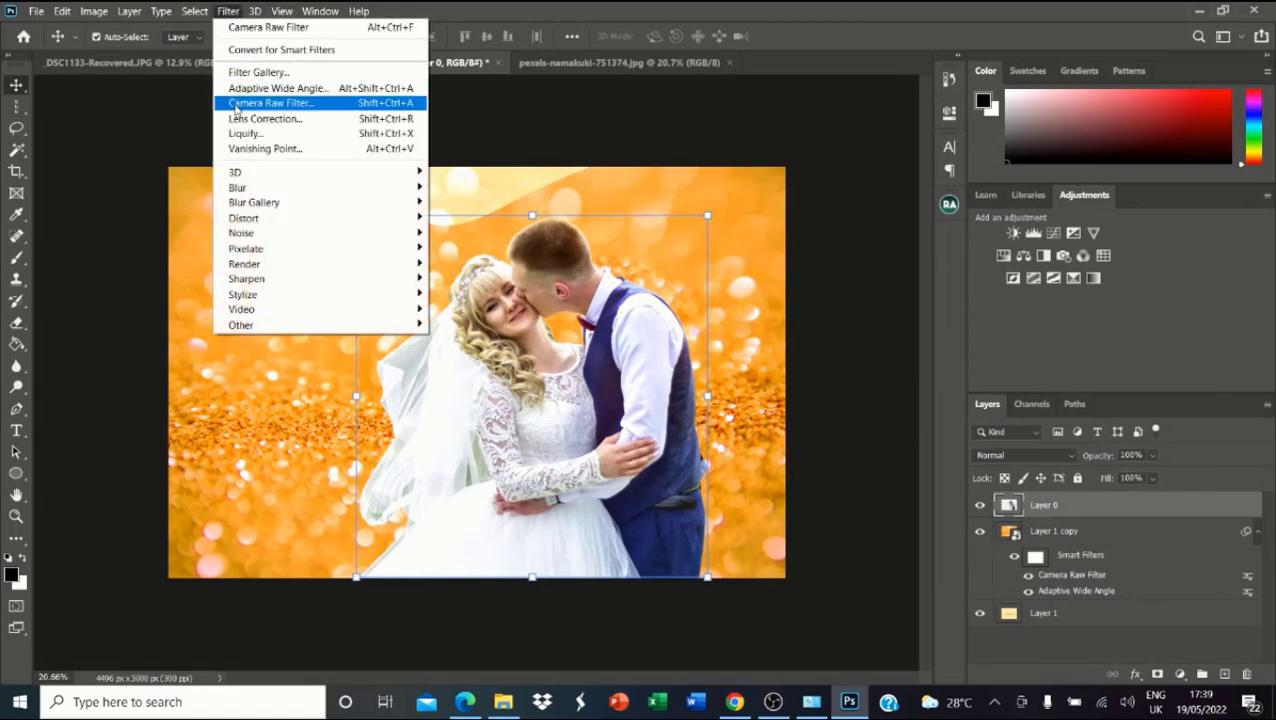
left_click(241, 133)
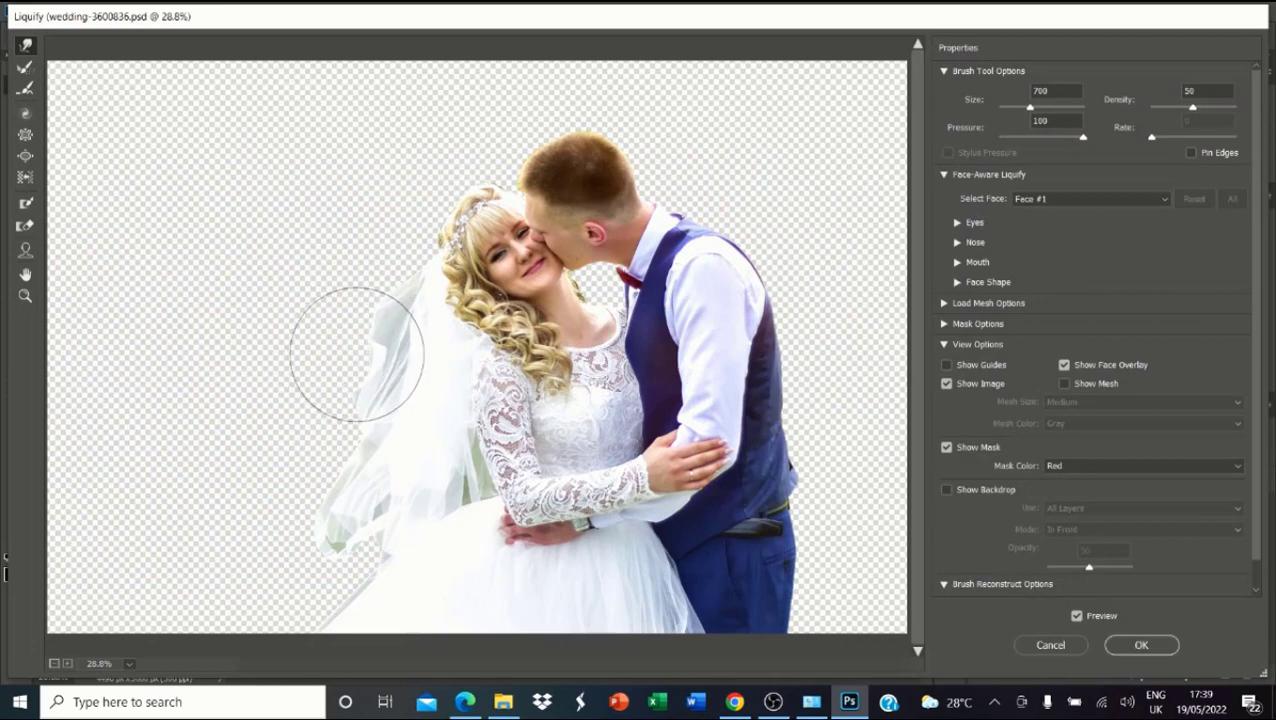
left_click_drag(338, 313, 381, 312)
left_click_drag(327, 388, 357, 423)
left_click_drag(343, 363, 371, 372)
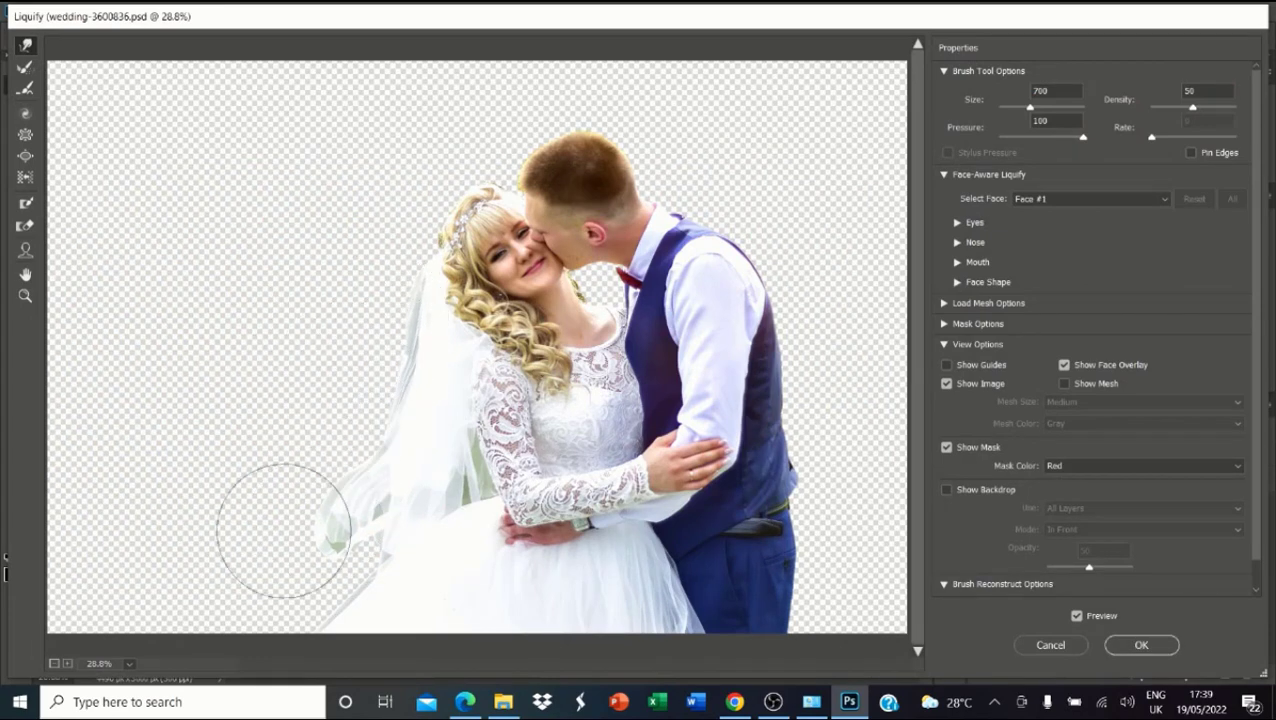
Step: Push the lower veil inward against the bride's dress with Forward Warp, and apply Liquify to the couple's layer
left_click_drag(284, 530, 331, 514)
left_click_drag(340, 459, 382, 470)
left_click_drag(305, 539, 360, 486)
left_click_drag(361, 402, 384, 354)
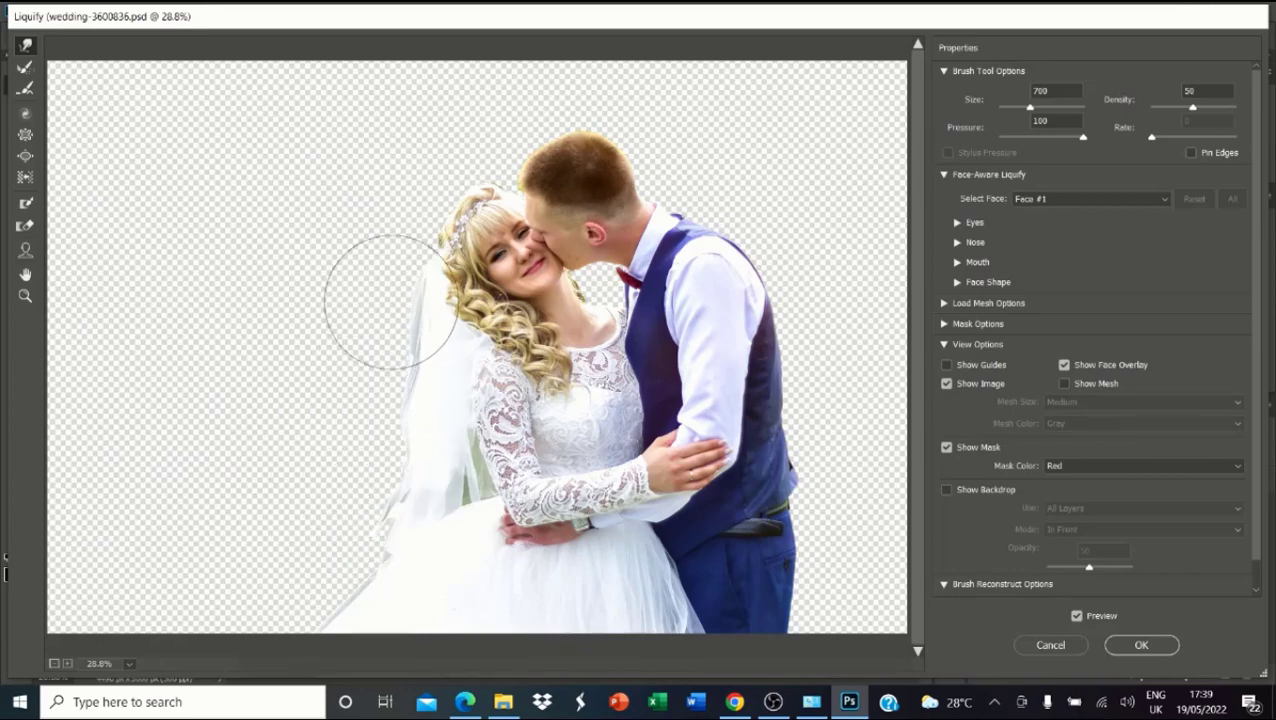
left_click(1141, 645)
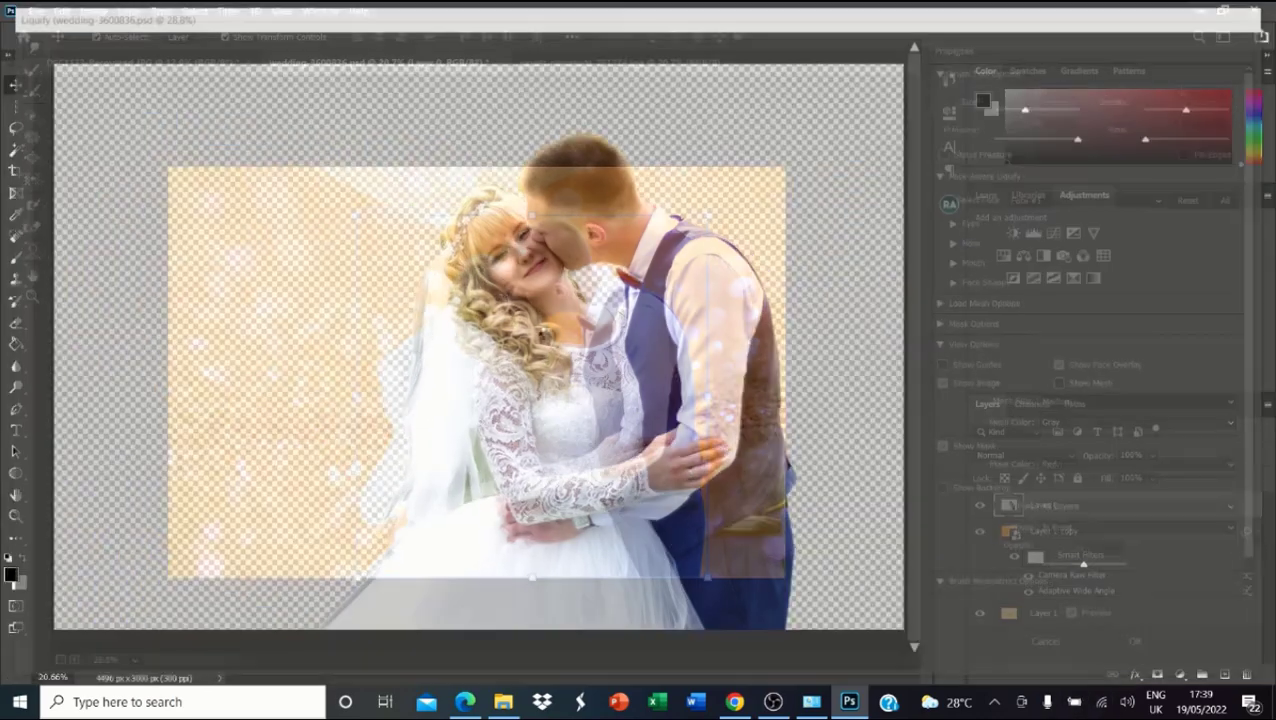
scroll(502, 292, "up", 8)
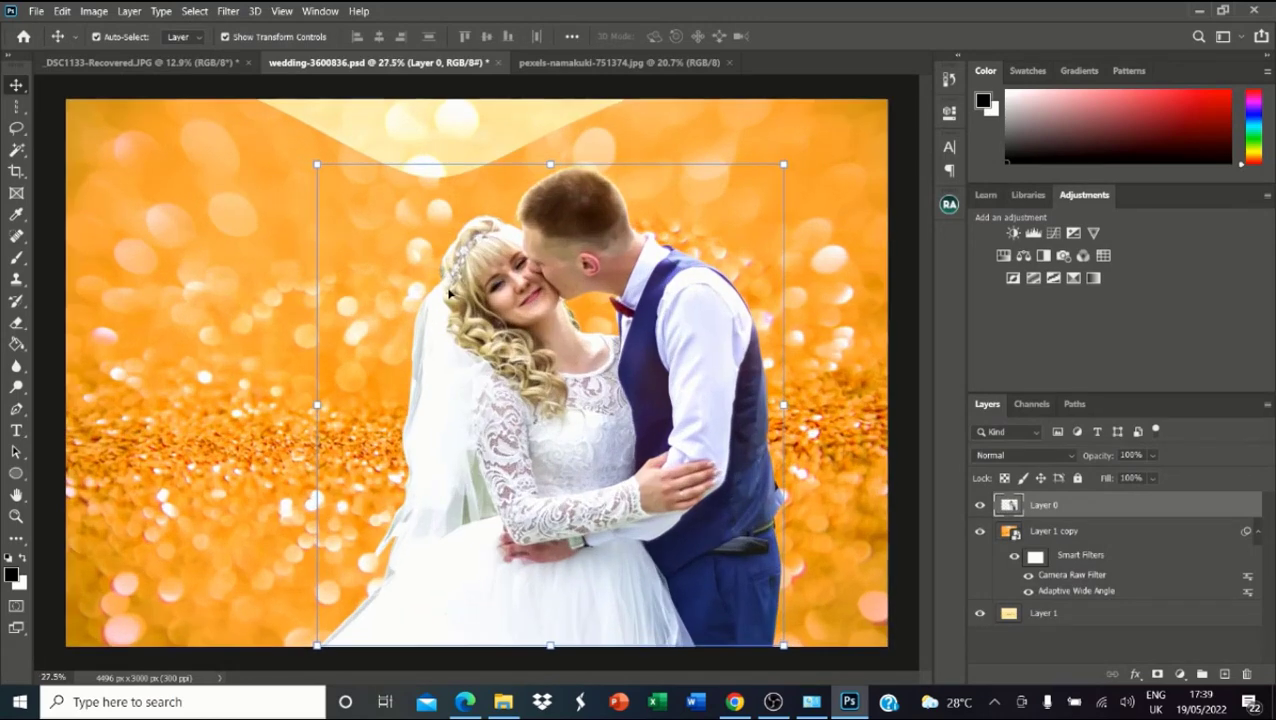
scroll(502, 292, "down", 7)
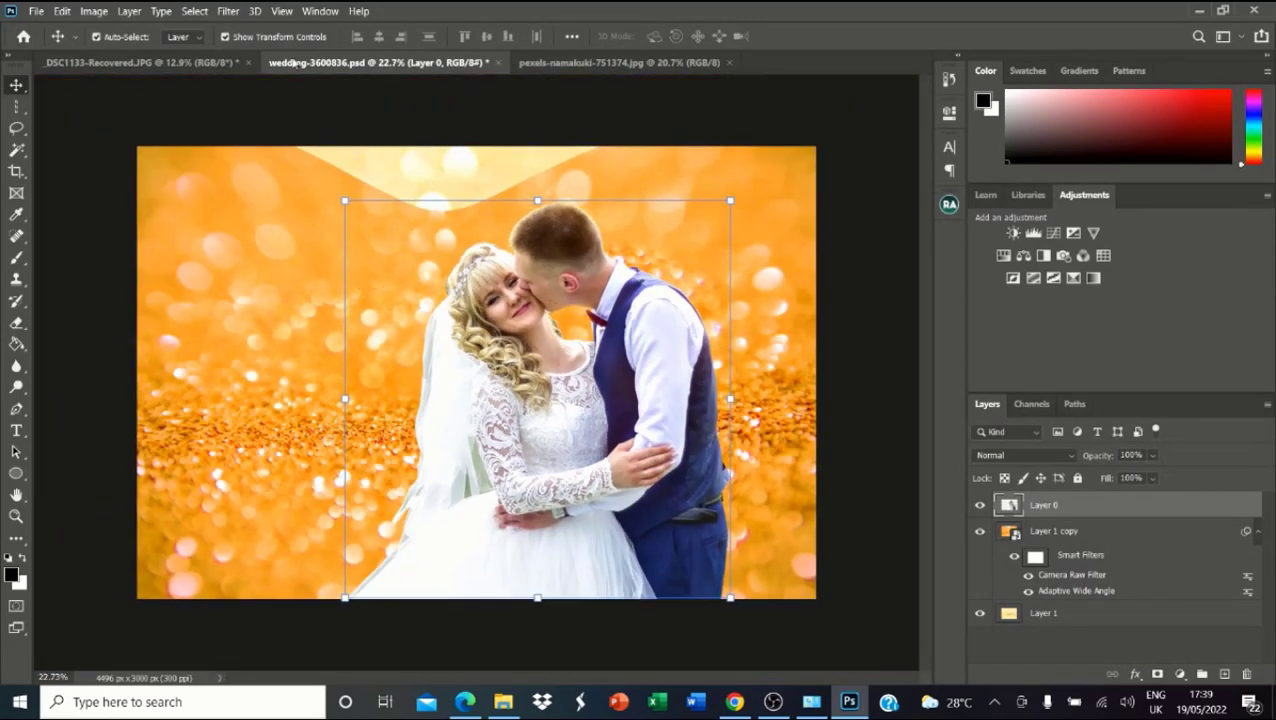
Step: Open the Vanishing Point filter on the couple's layer, look at its Eyedropper and Create Plane tools, and leave without applying it
left_click(229, 10)
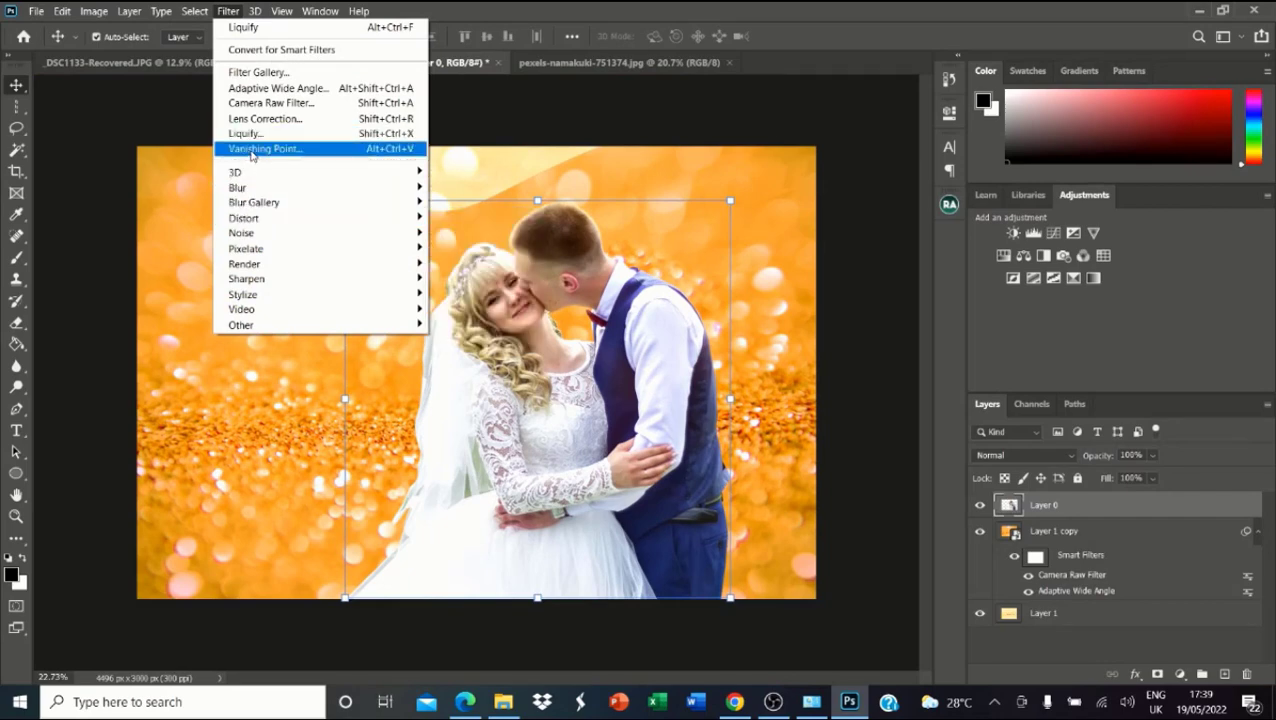
left_click(253, 150)
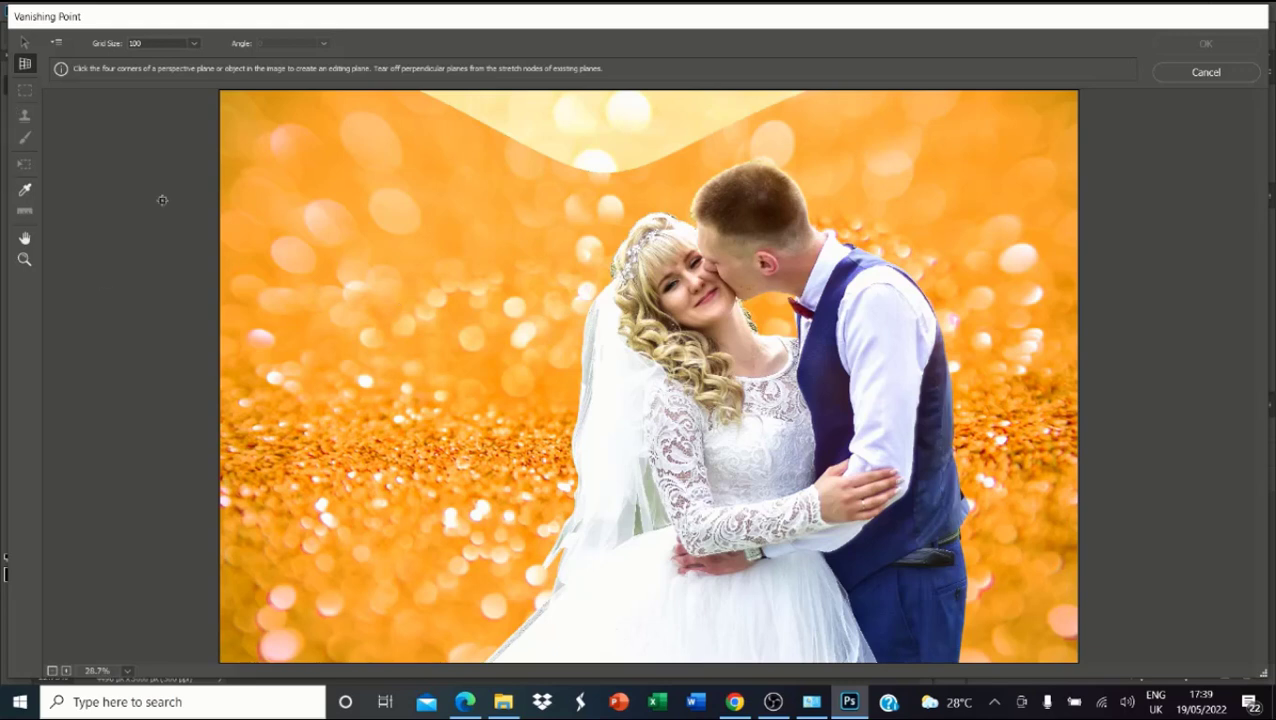
left_click(25, 189)
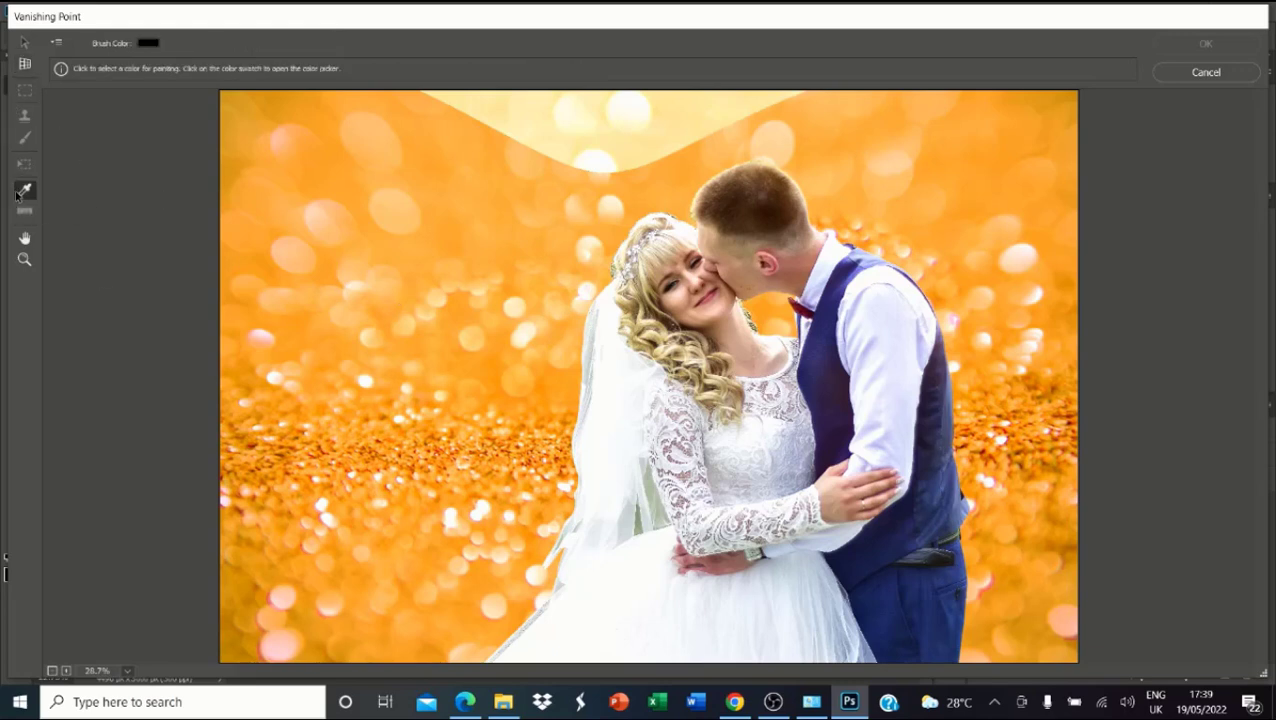
left_click(27, 64)
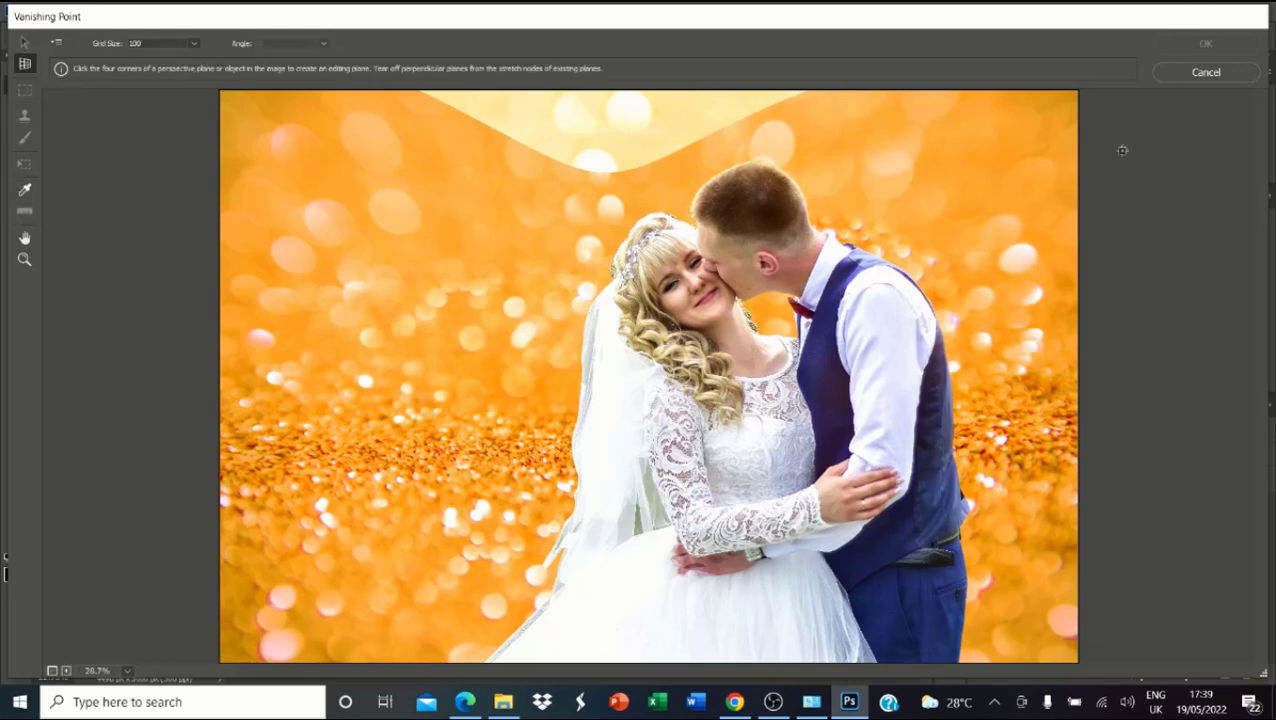
left_click(1189, 79)
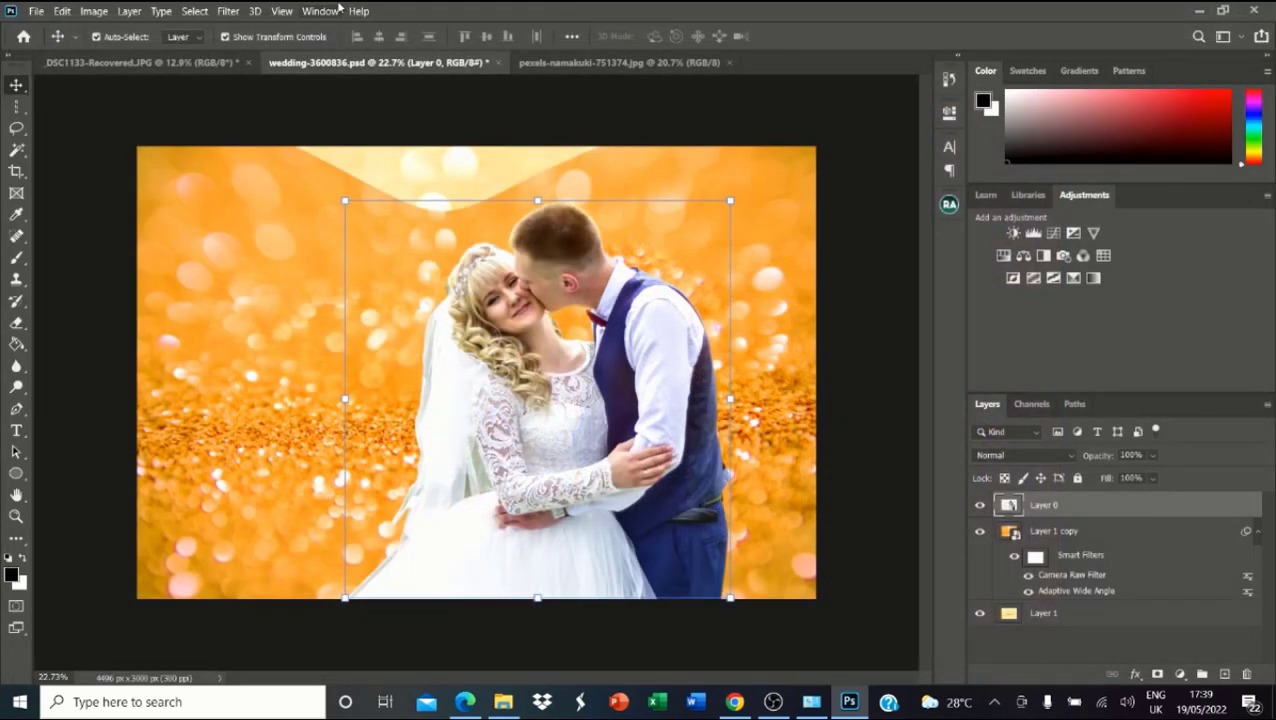
left_click(228, 11)
mouse_move(243, 180)
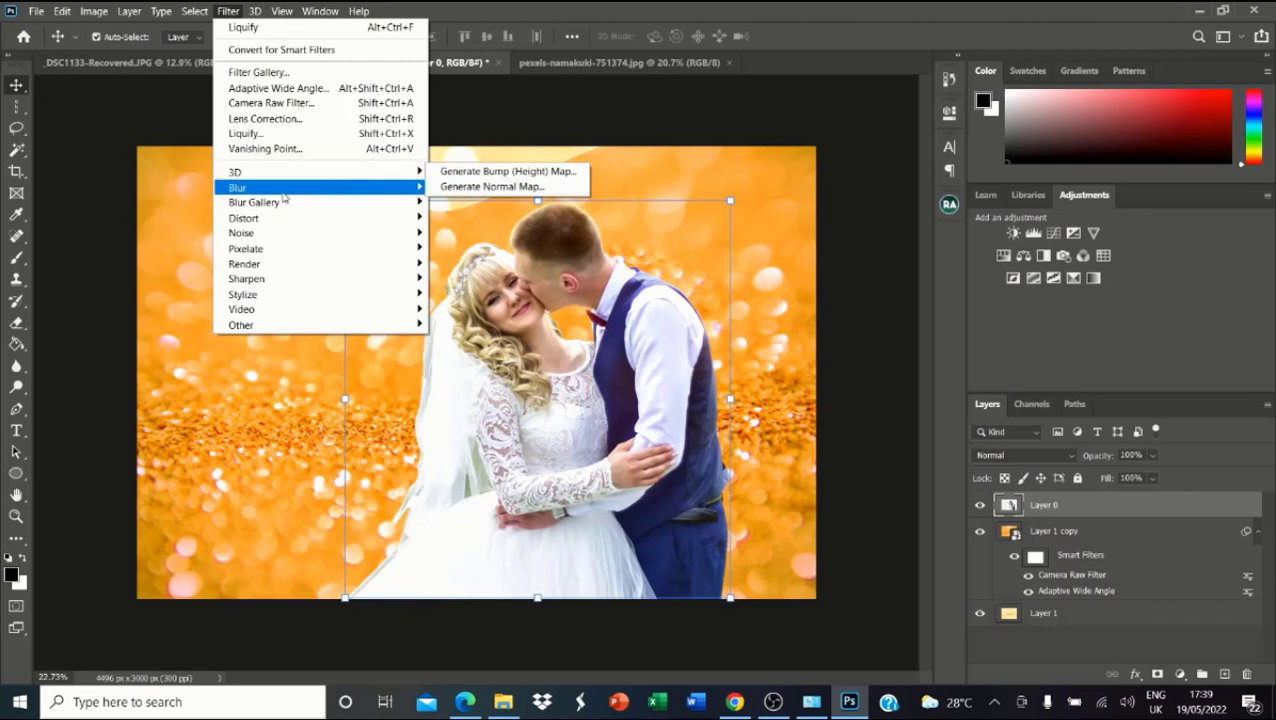
mouse_move(302, 194)
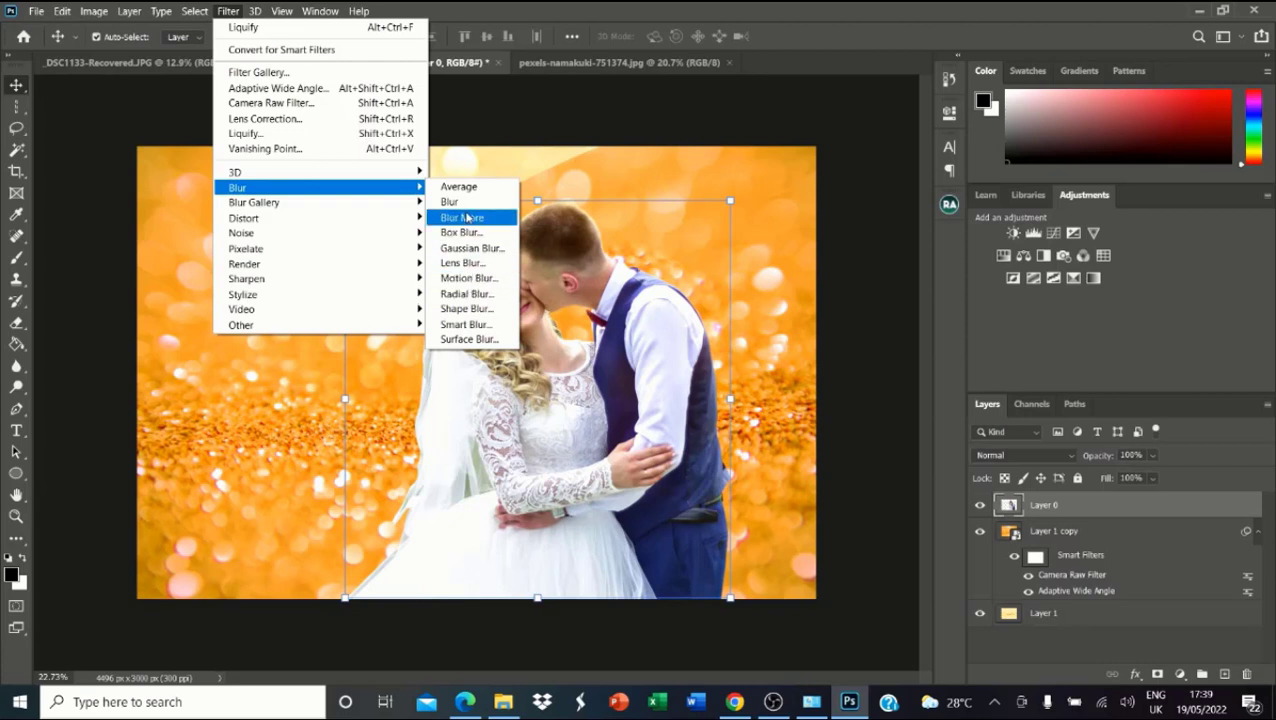
left_click(470, 248)
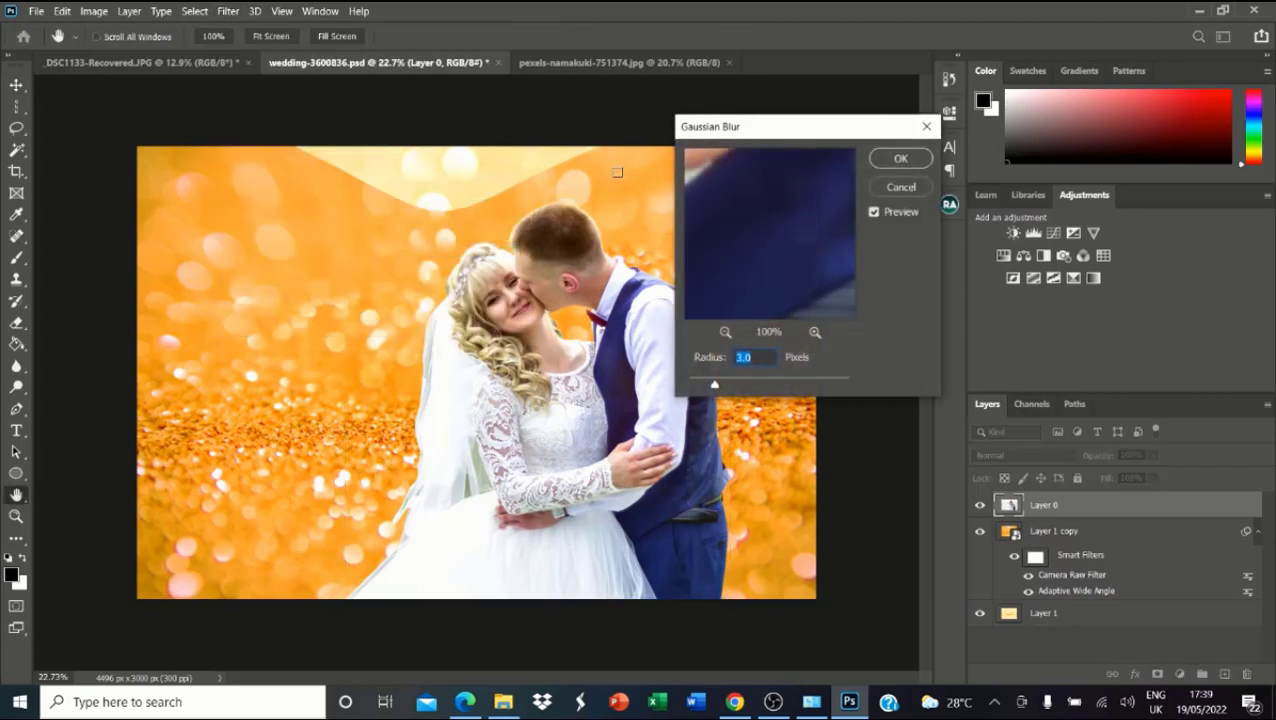
left_click_drag(726, 383, 735, 385)
left_click(900, 189)
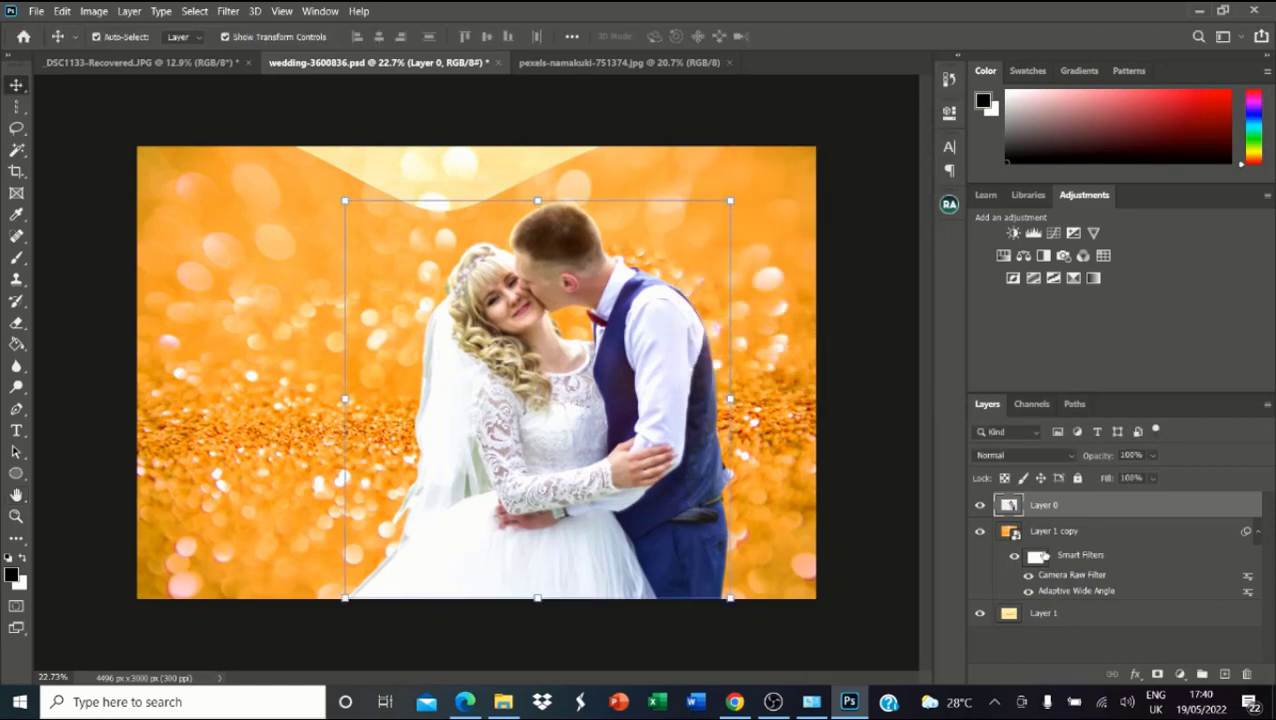
Step: Apply a Gaussian Blur with a radius of 34.6 pixels to the gold glitter background on Layer 1 copy
left_click(1045, 531)
left_click(228, 11)
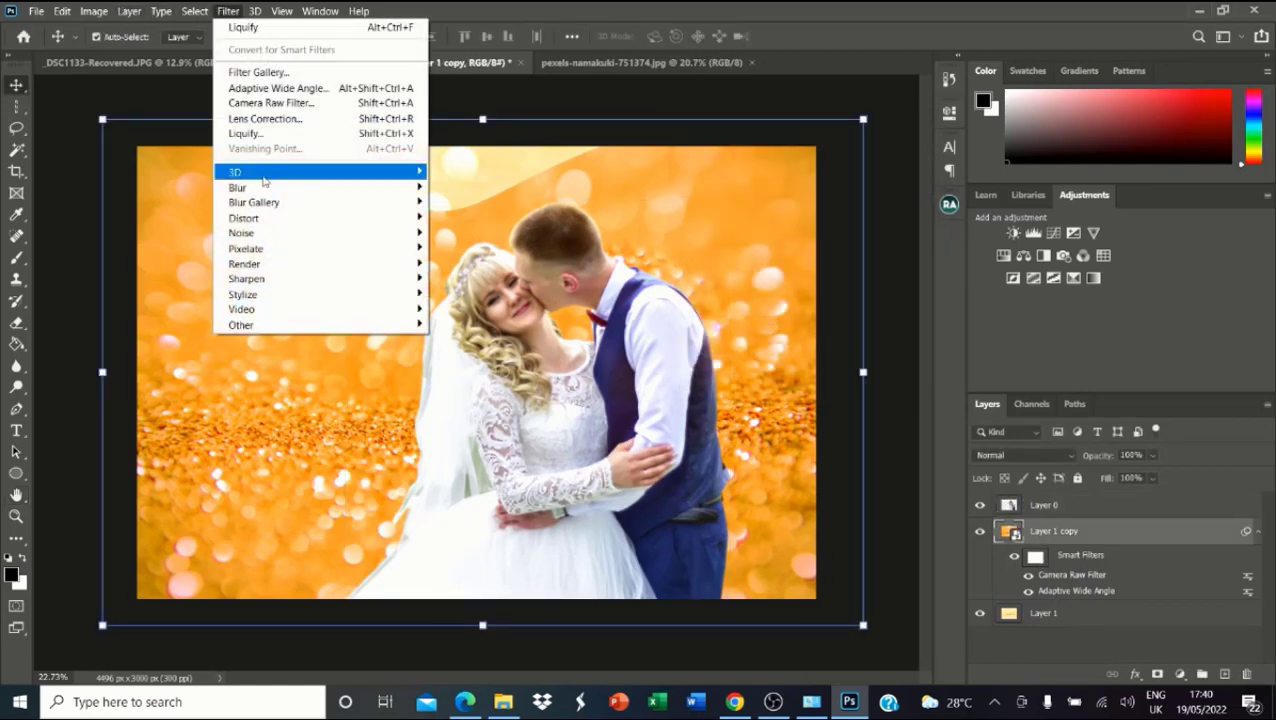
mouse_move(237, 187)
left_click(465, 248)
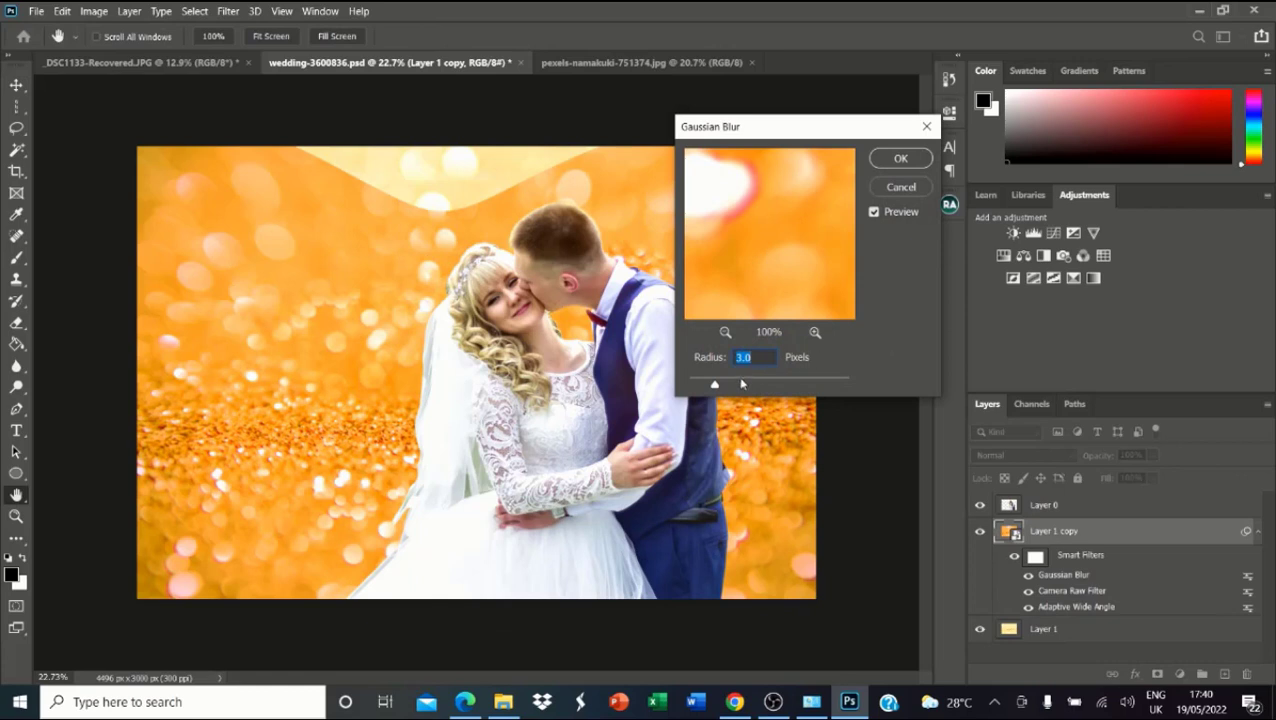
left_click_drag(741, 383, 767, 389)
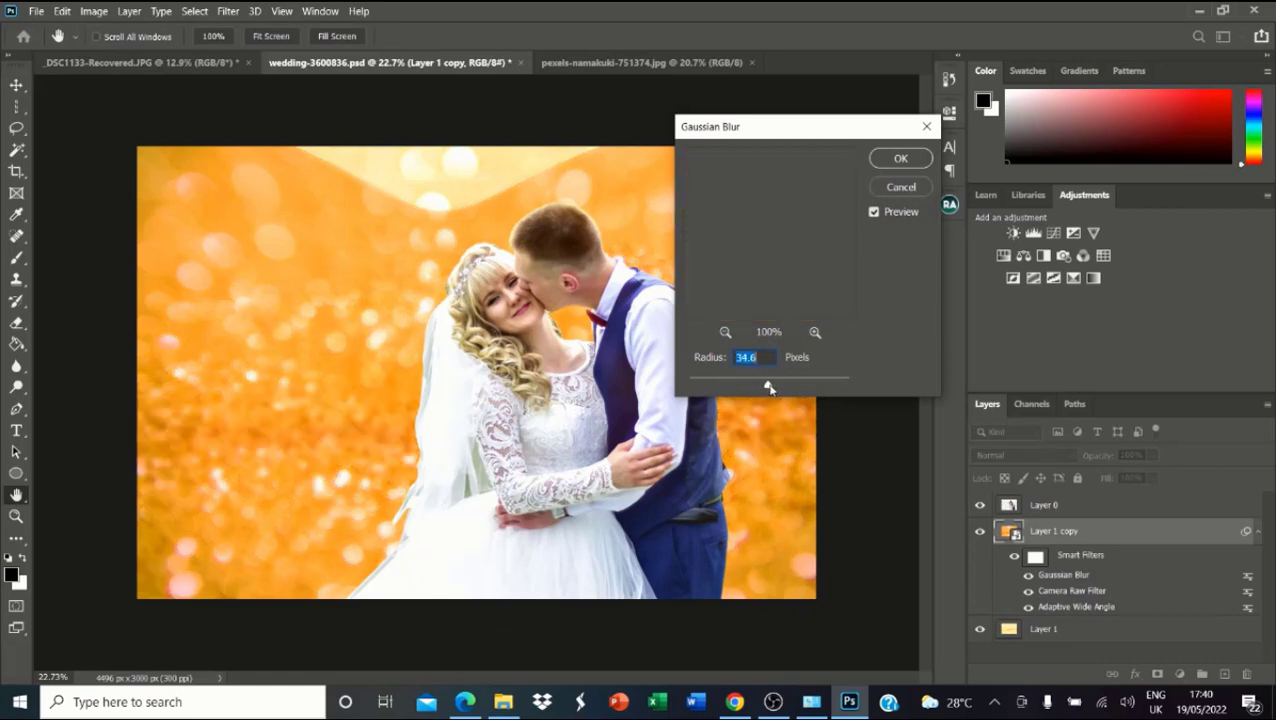
left_click(887, 166)
key("v")
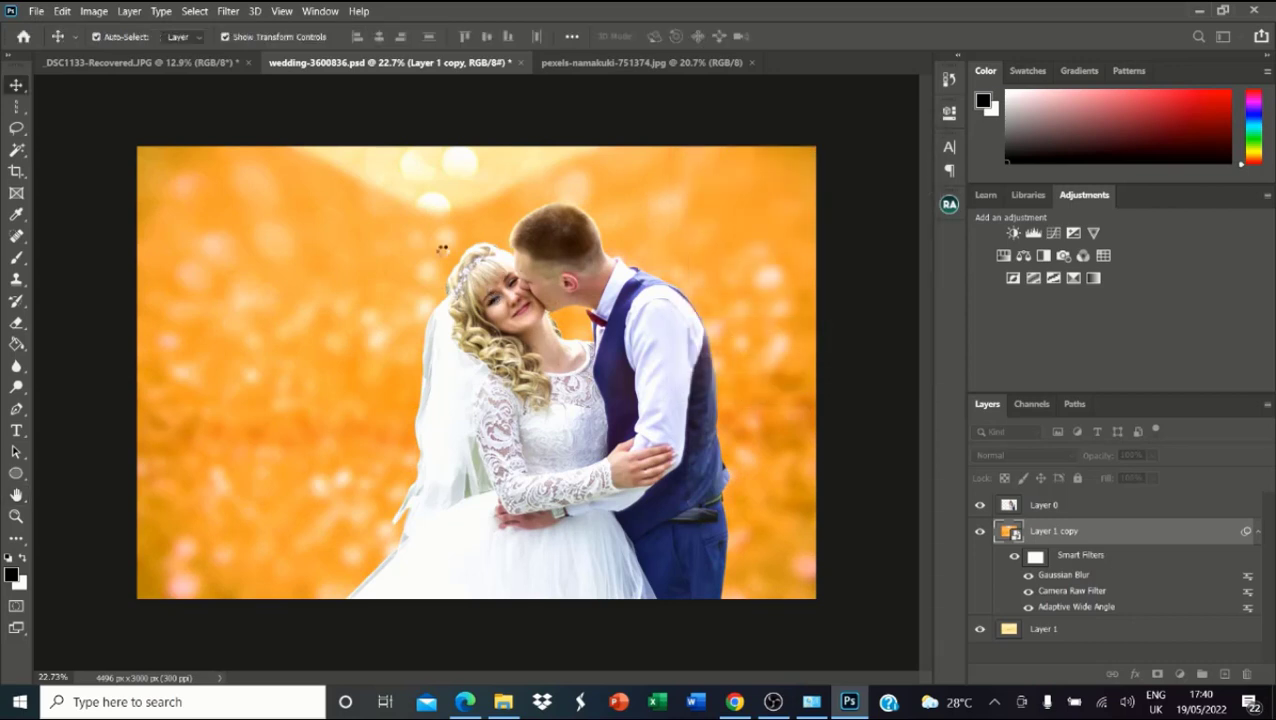
Step: Blur the gold background further with Blur Gallery, combining a 15 px Field Blur with an Iris Blur of about 102 px
left_click(228, 11)
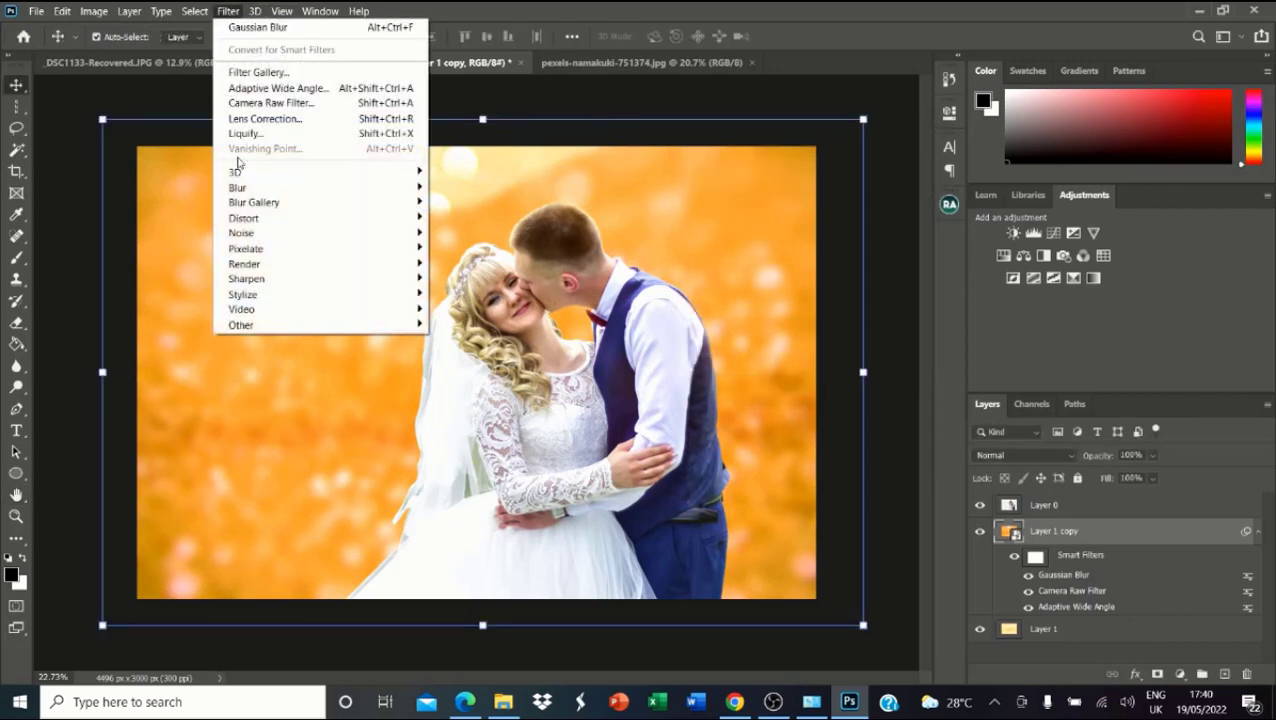
mouse_move(240, 188)
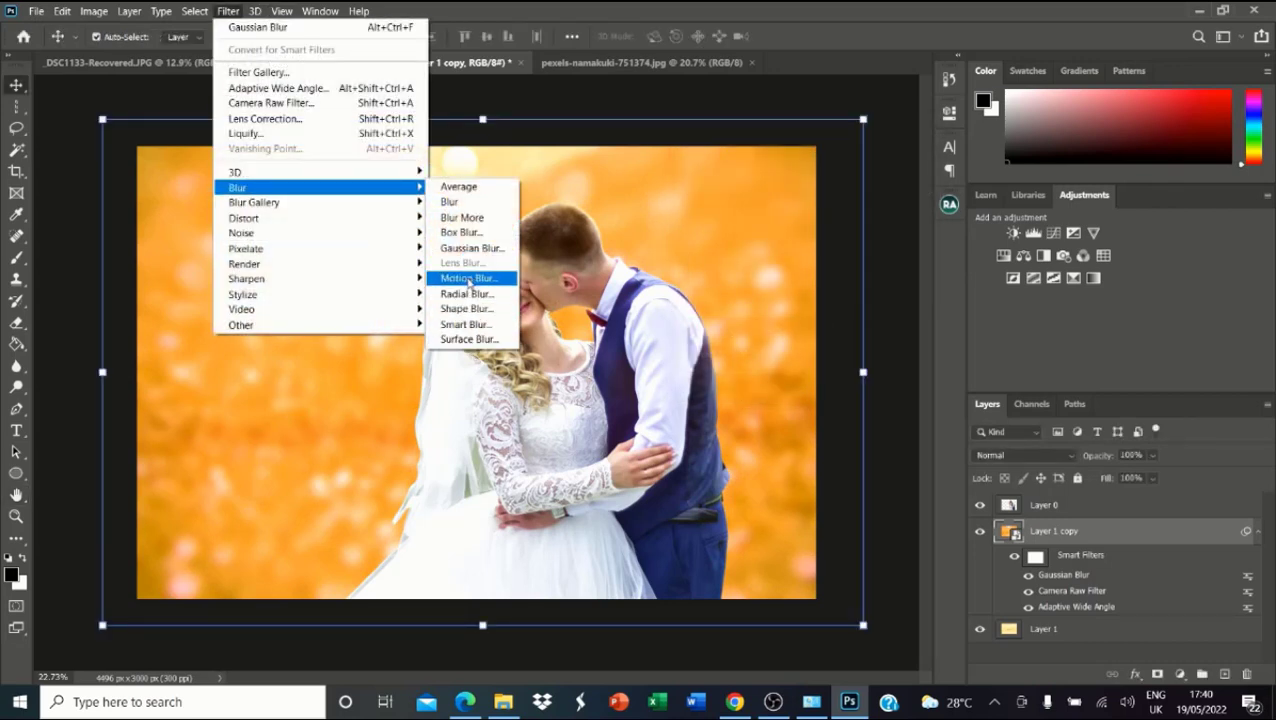
mouse_move(376, 204)
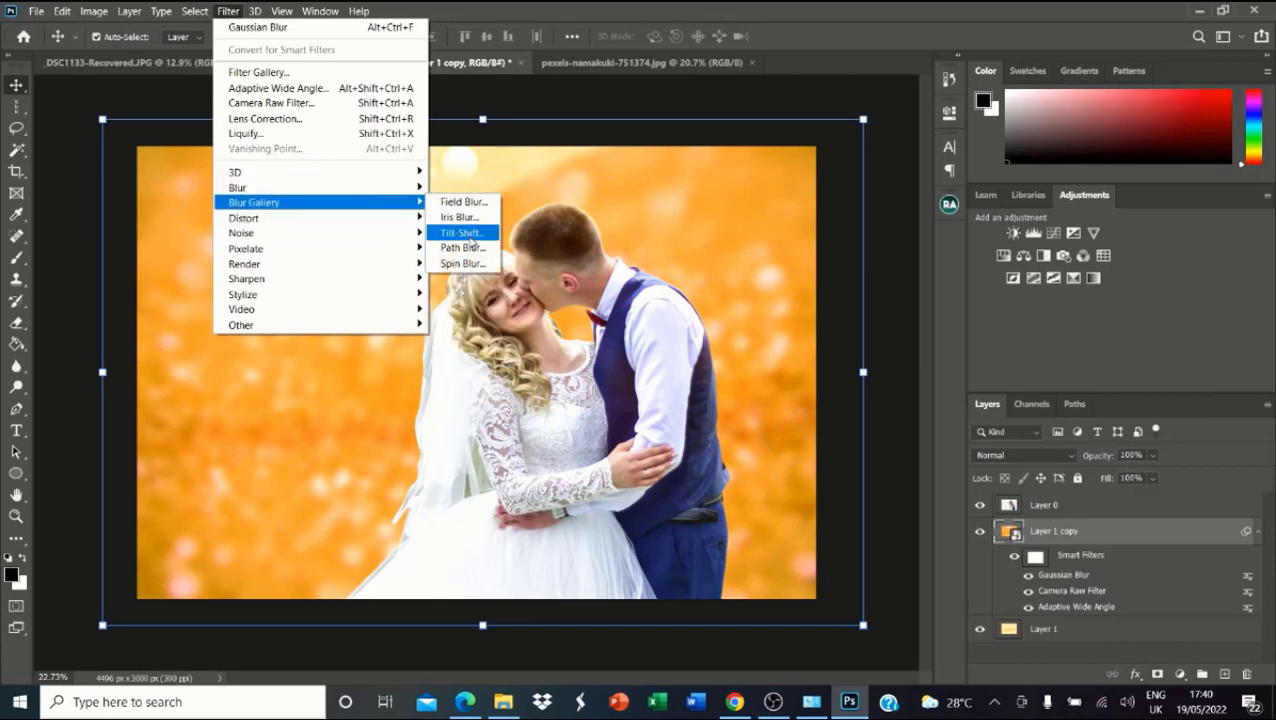
left_click(464, 204)
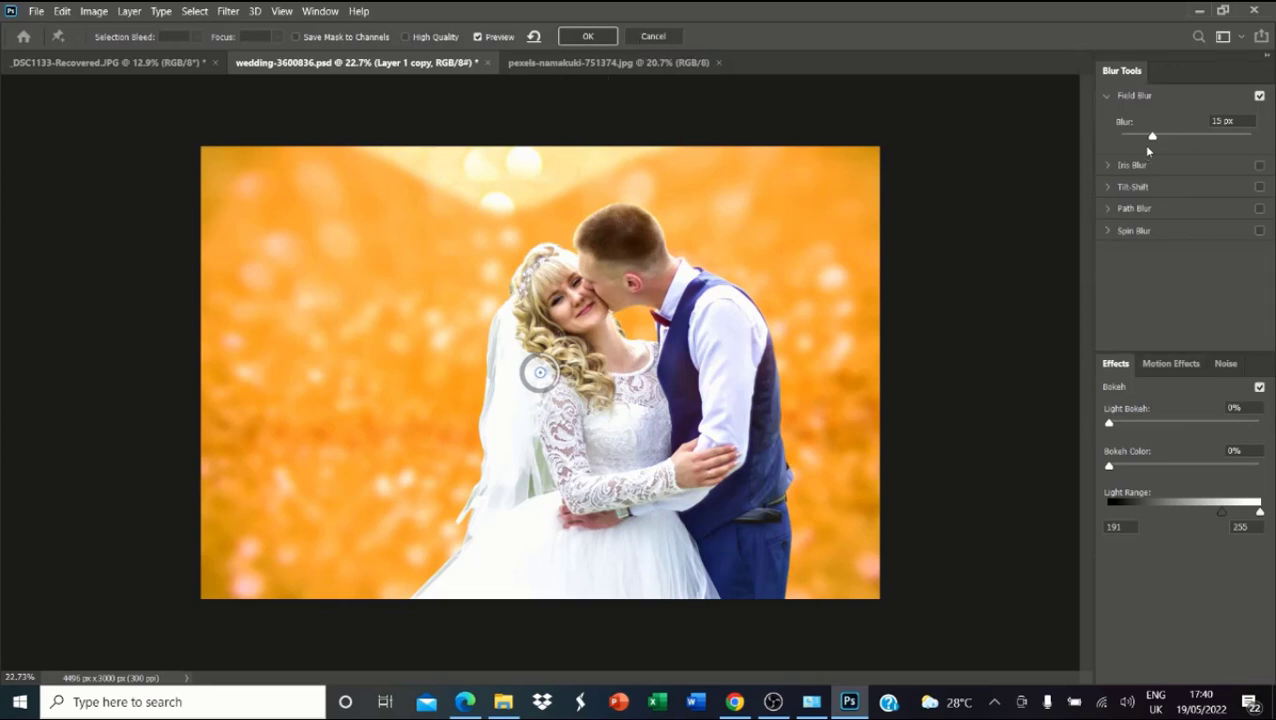
left_click(1112, 166)
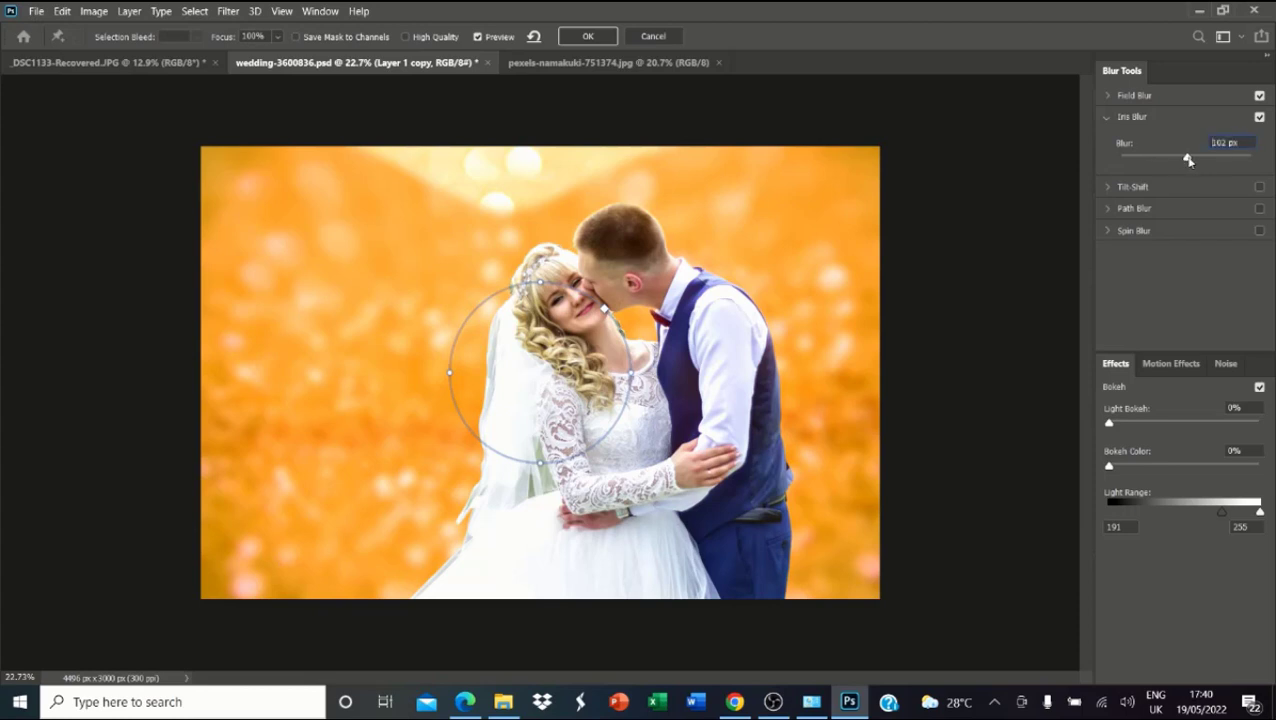
left_click_drag(1188, 160, 1191, 158)
left_click(605, 38)
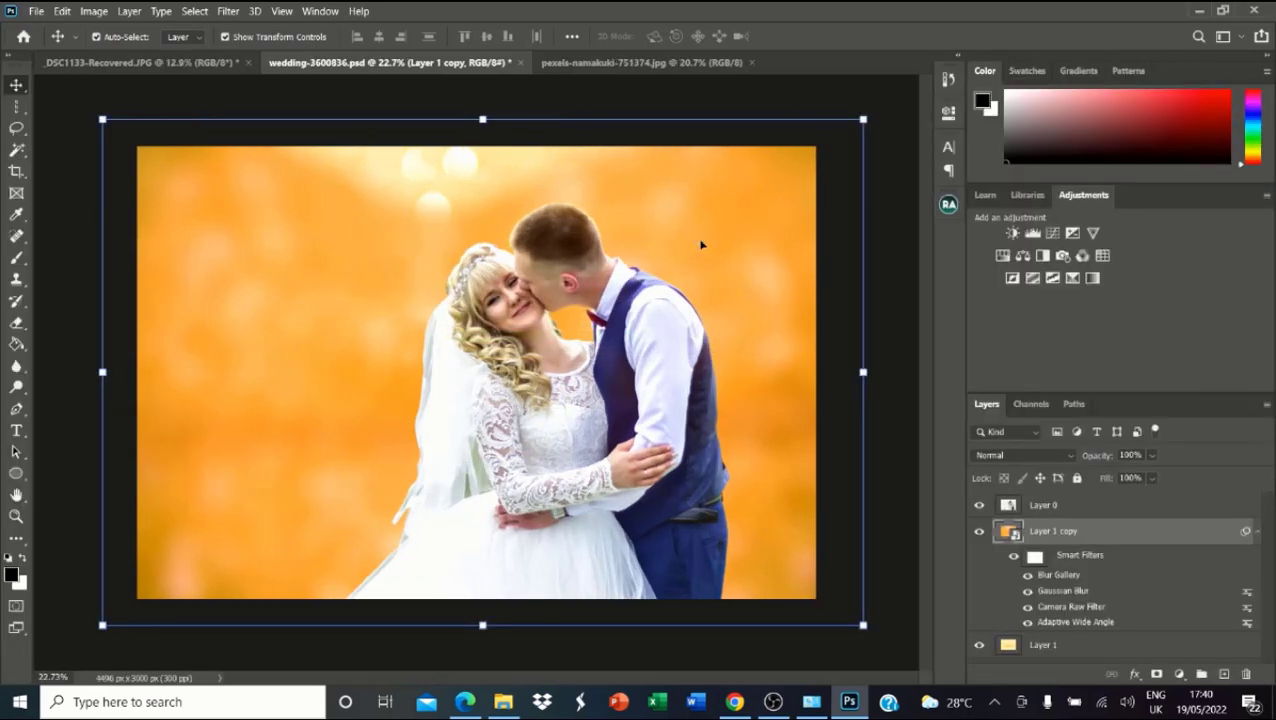
Step: Open the Filter Gallery on the background layer and preview the Artistic effects Film Grain, Fresco, Palette Knife and Sponge
left_click(229, 11)
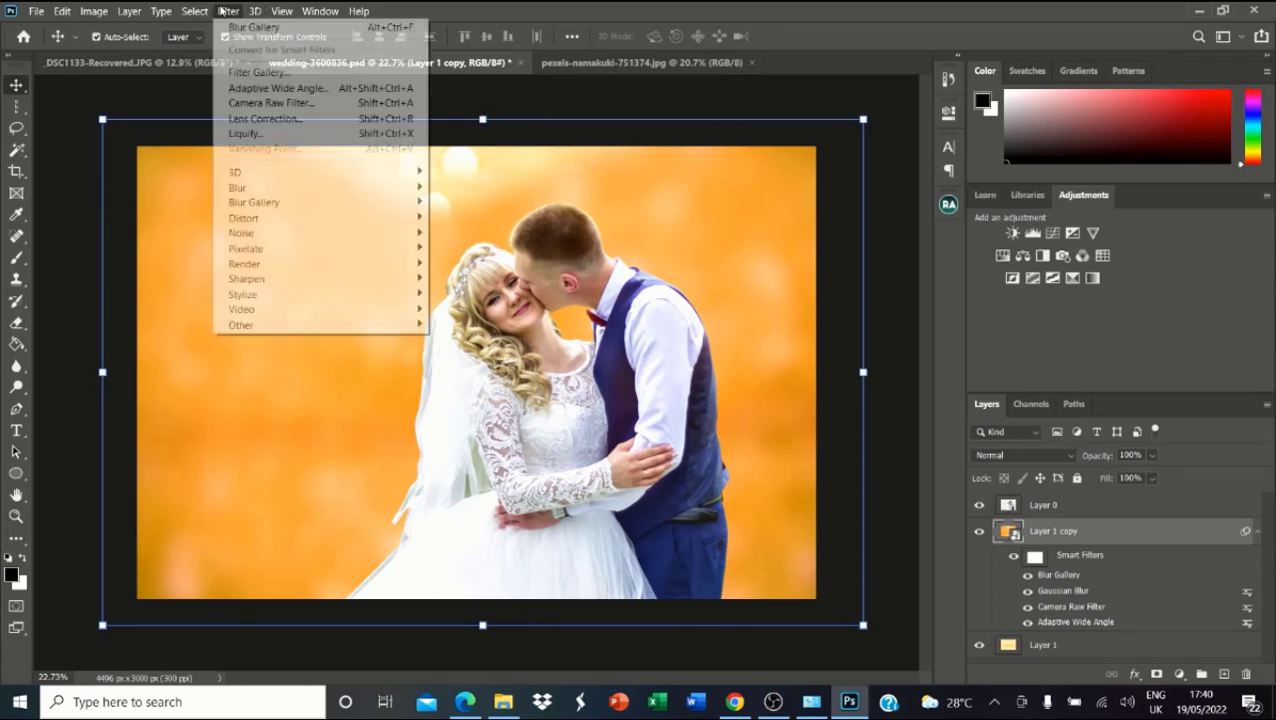
mouse_move(258, 226)
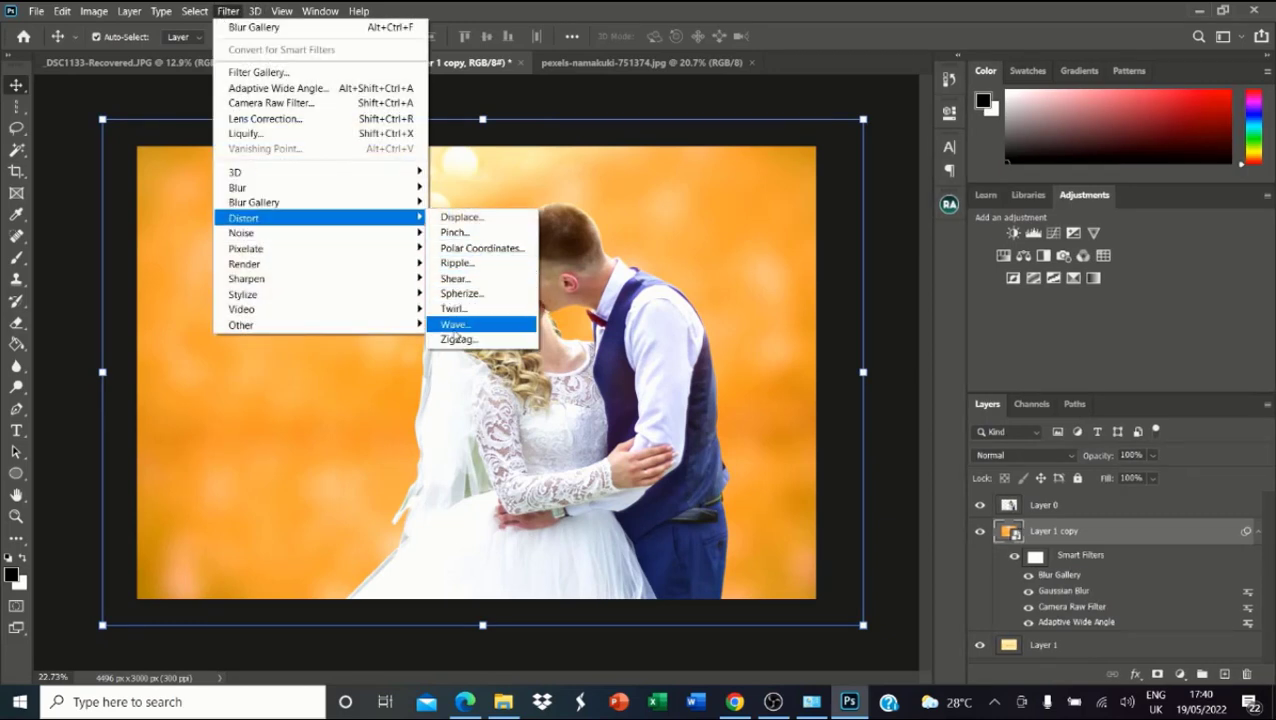
mouse_move(293, 236)
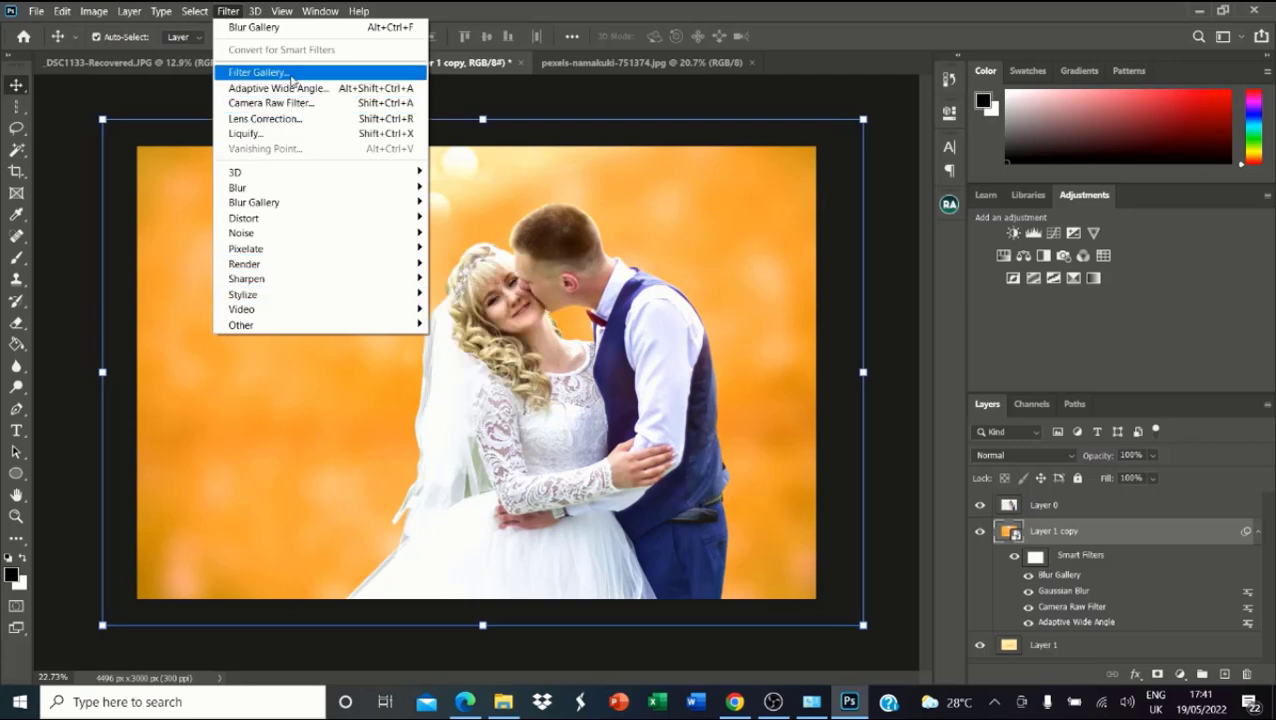
left_click(258, 72)
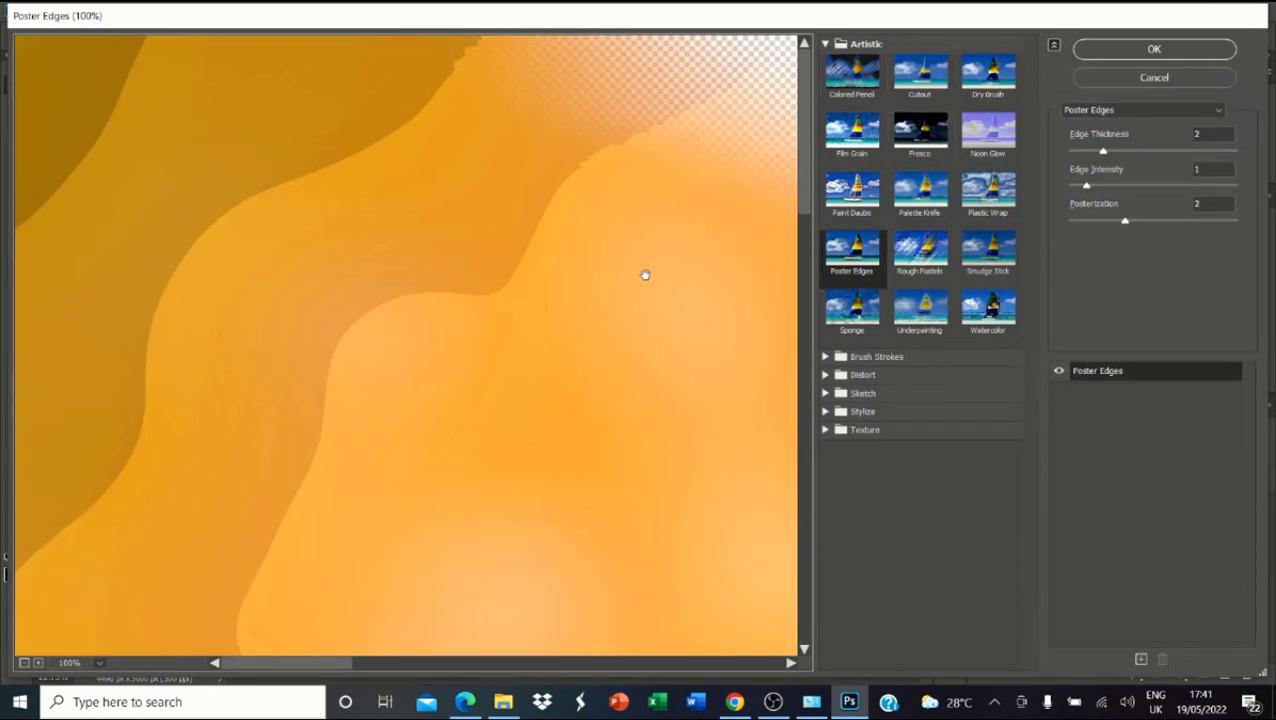
scroll(645, 275, "down", 10)
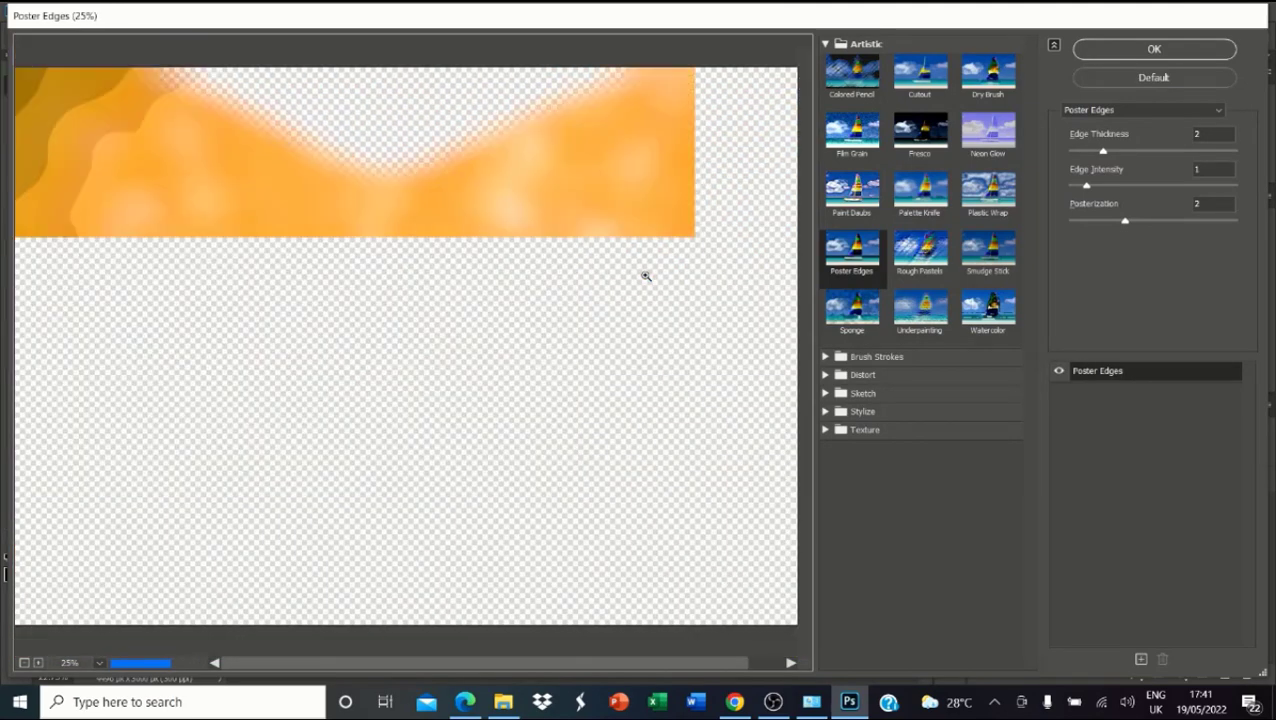
scroll(645, 275, "up", 5)
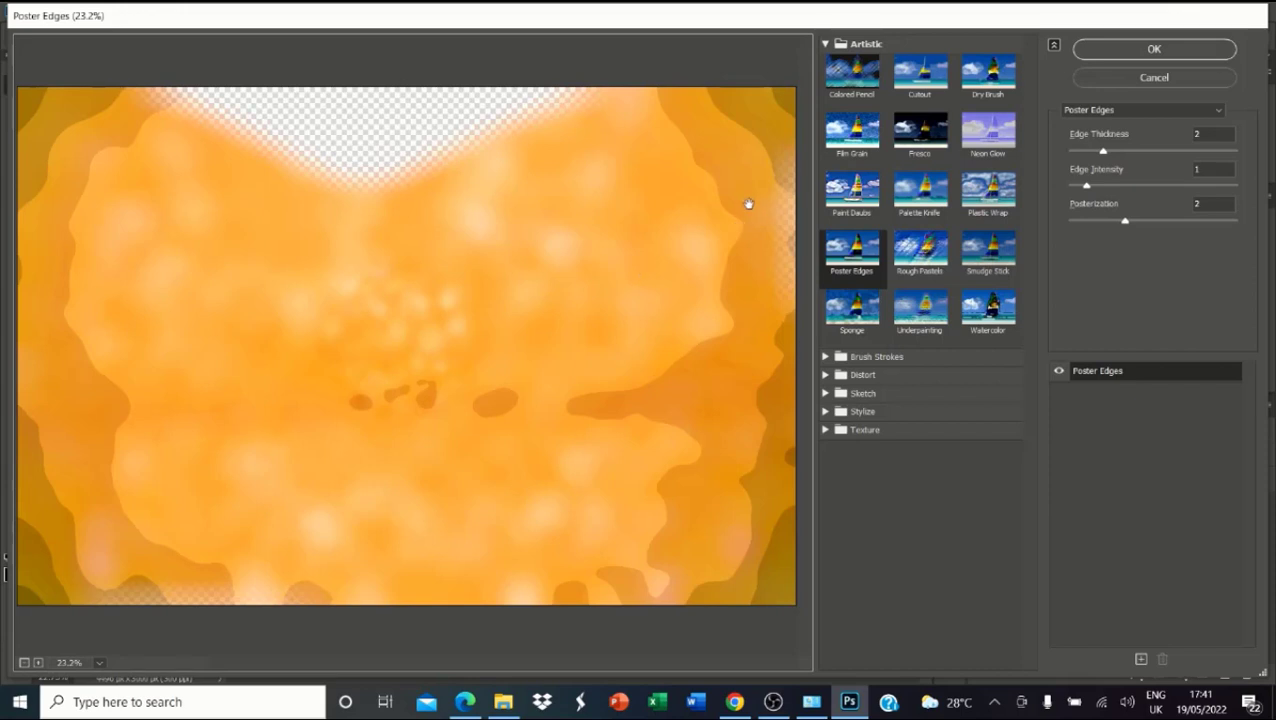
left_click(853, 142)
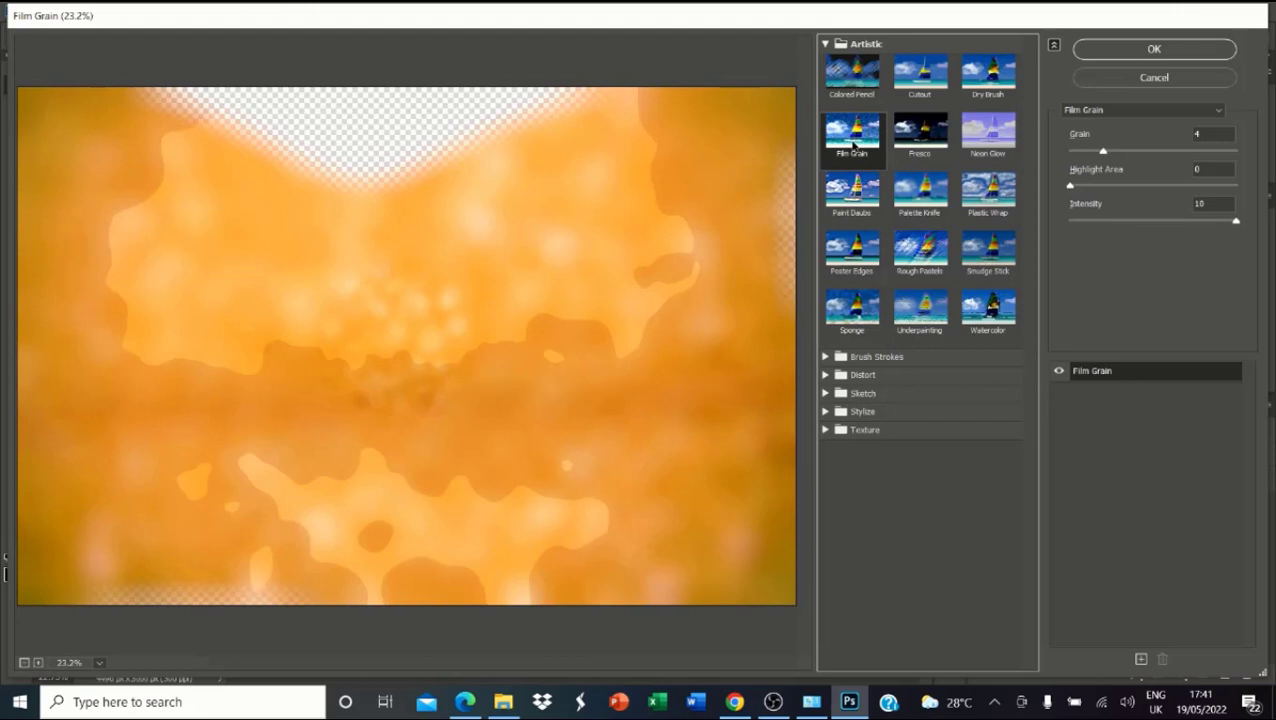
left_click(906, 145)
left_click(917, 196)
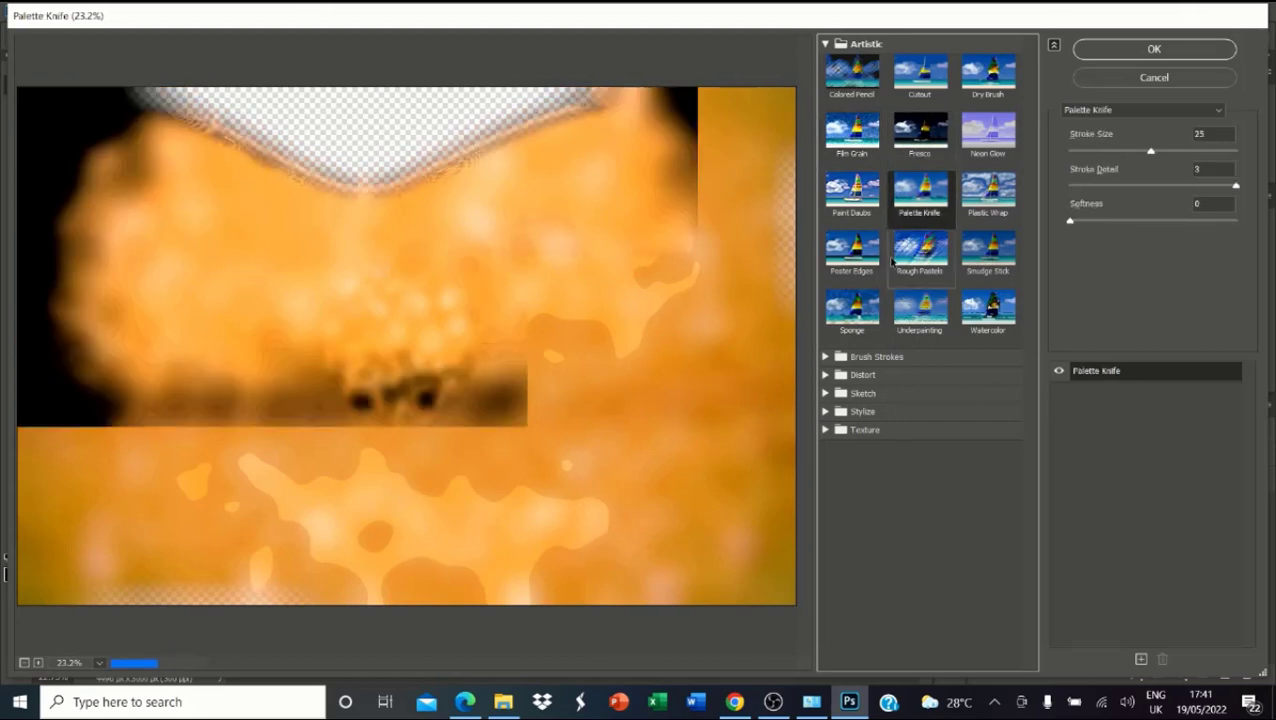
left_click(862, 303)
Step: Preview the Brush Strokes effects Accented Edges and Angled Strokes, and apply Dark Strokes to the background layer
left_click(825, 357)
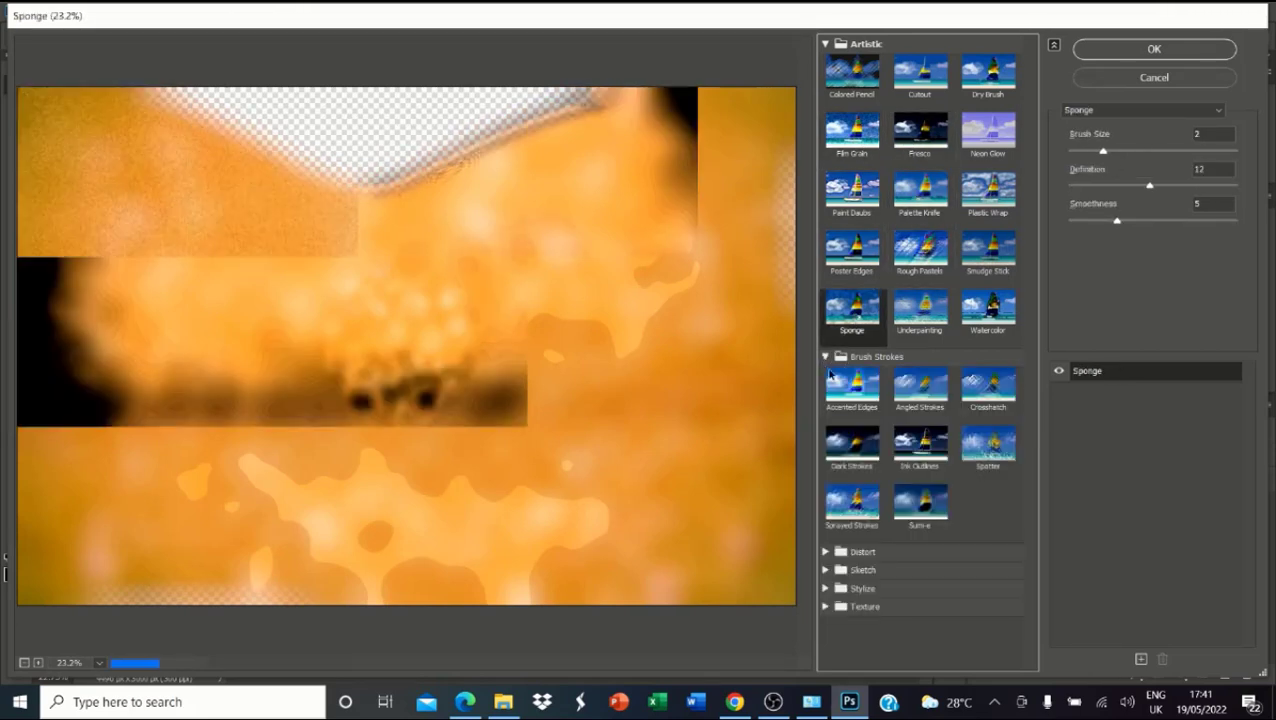
left_click(852, 386)
left_click(907, 388)
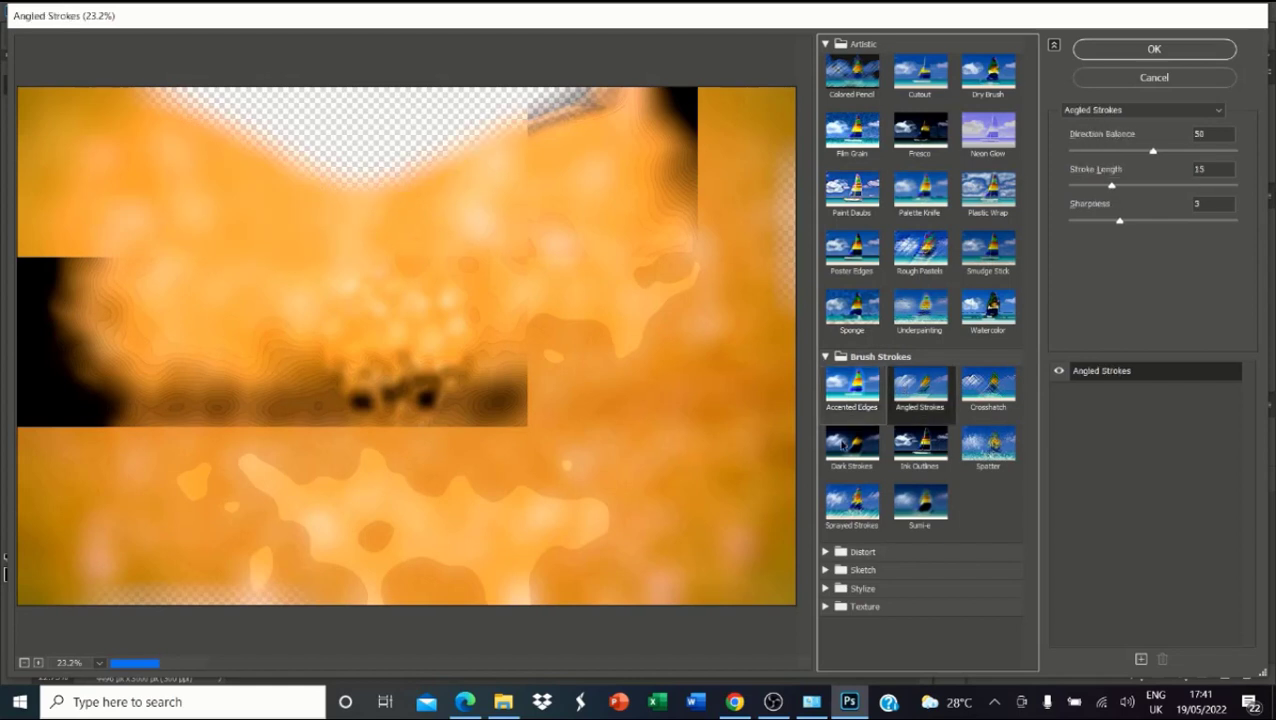
left_click(841, 448)
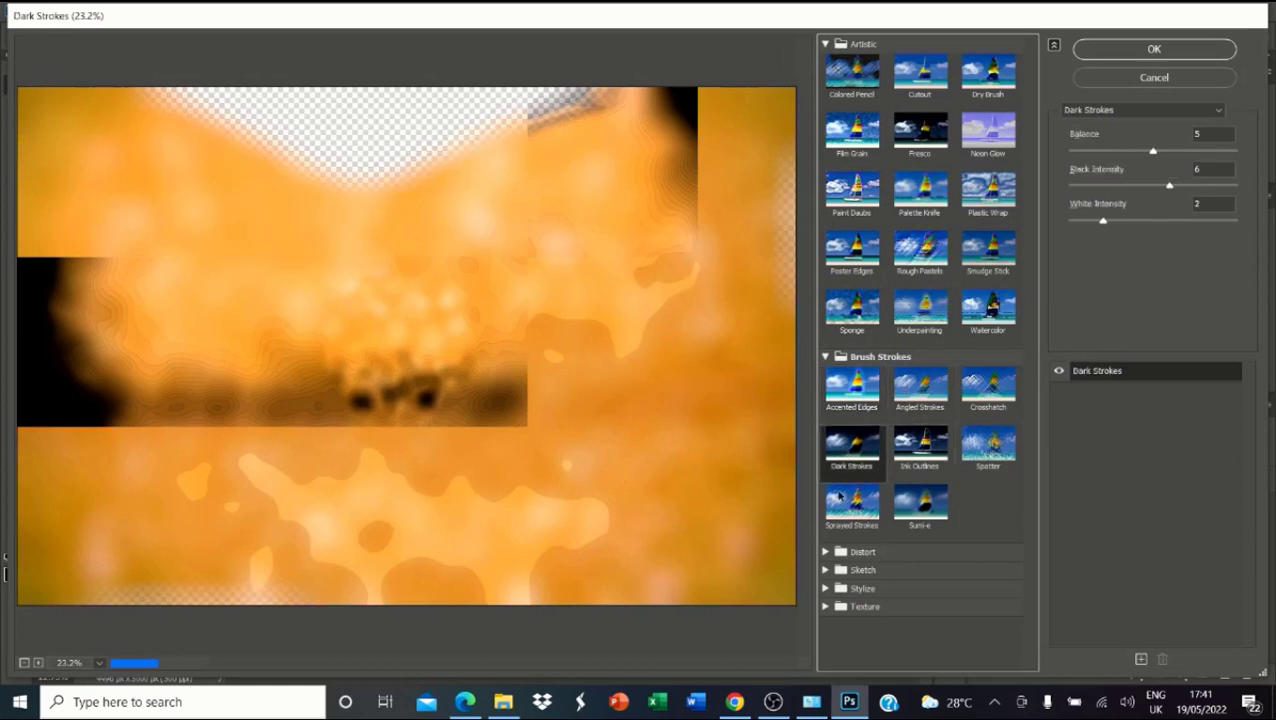
left_click(826, 552)
left_click(826, 629)
scroll(883, 533, "down", 3)
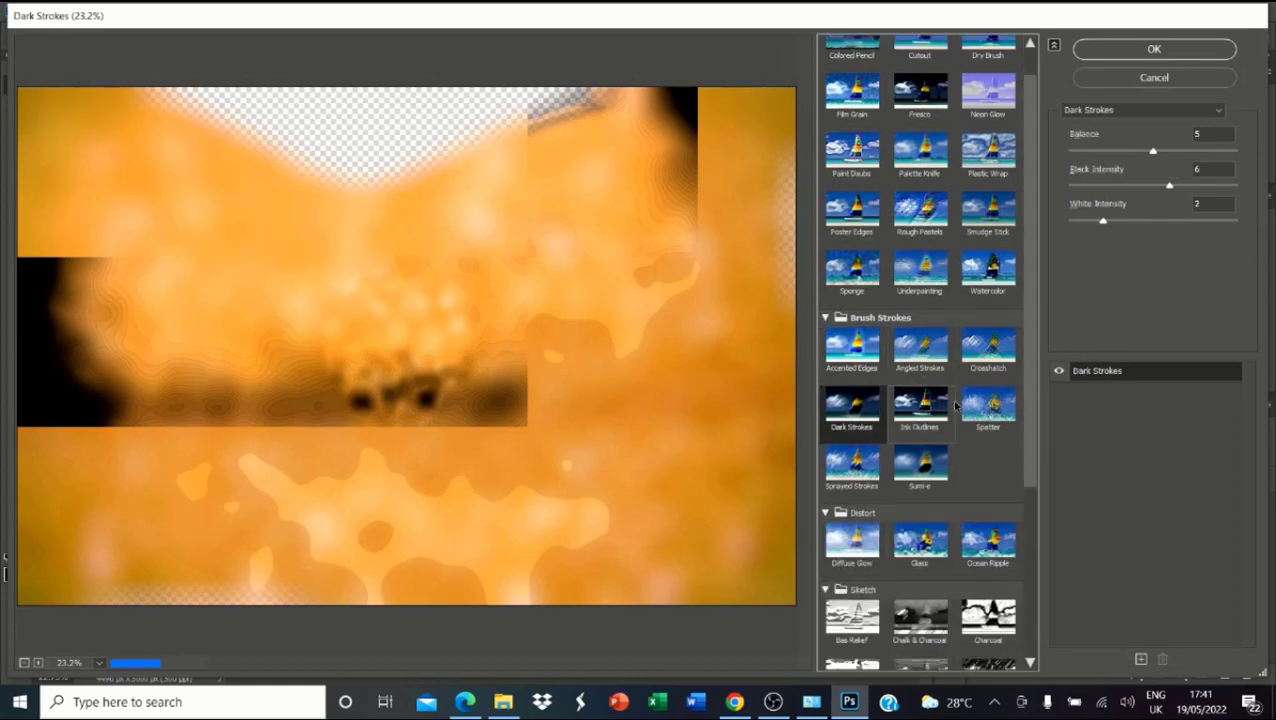
left_click(1111, 55)
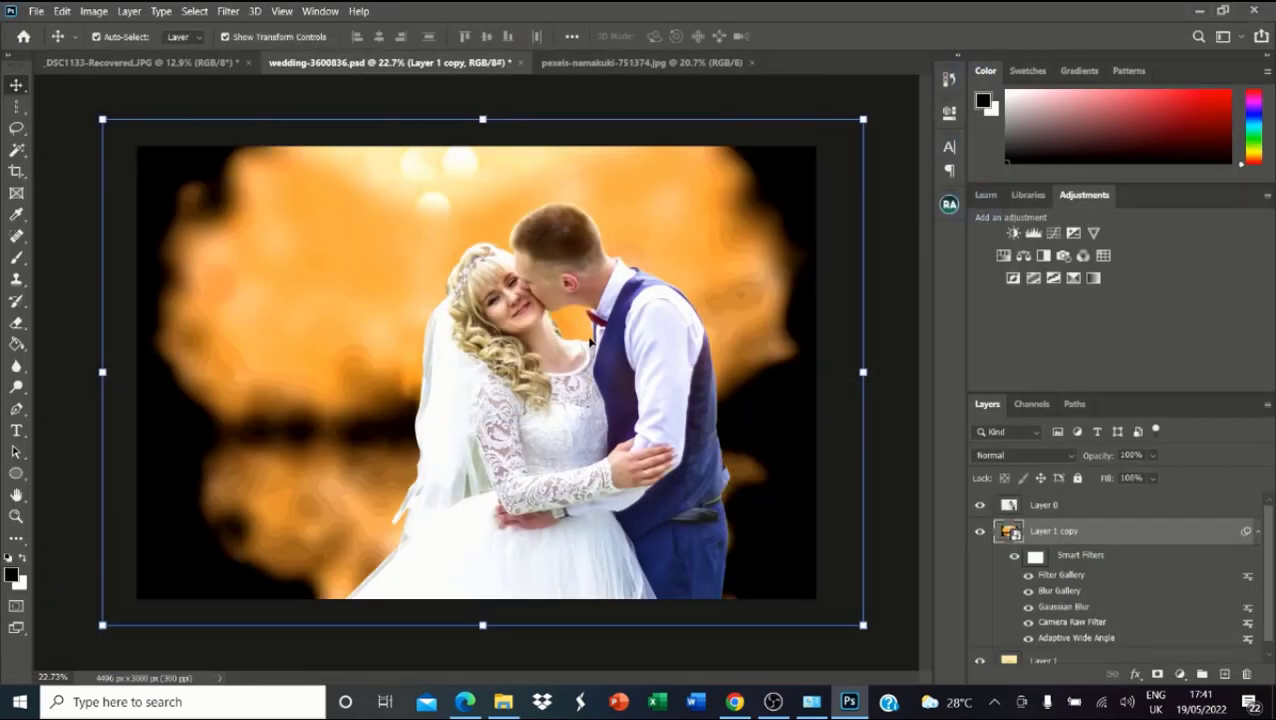
Step: Deselect the background layer and examine the couple against the filtered background at different magnifications
left_click(903, 401)
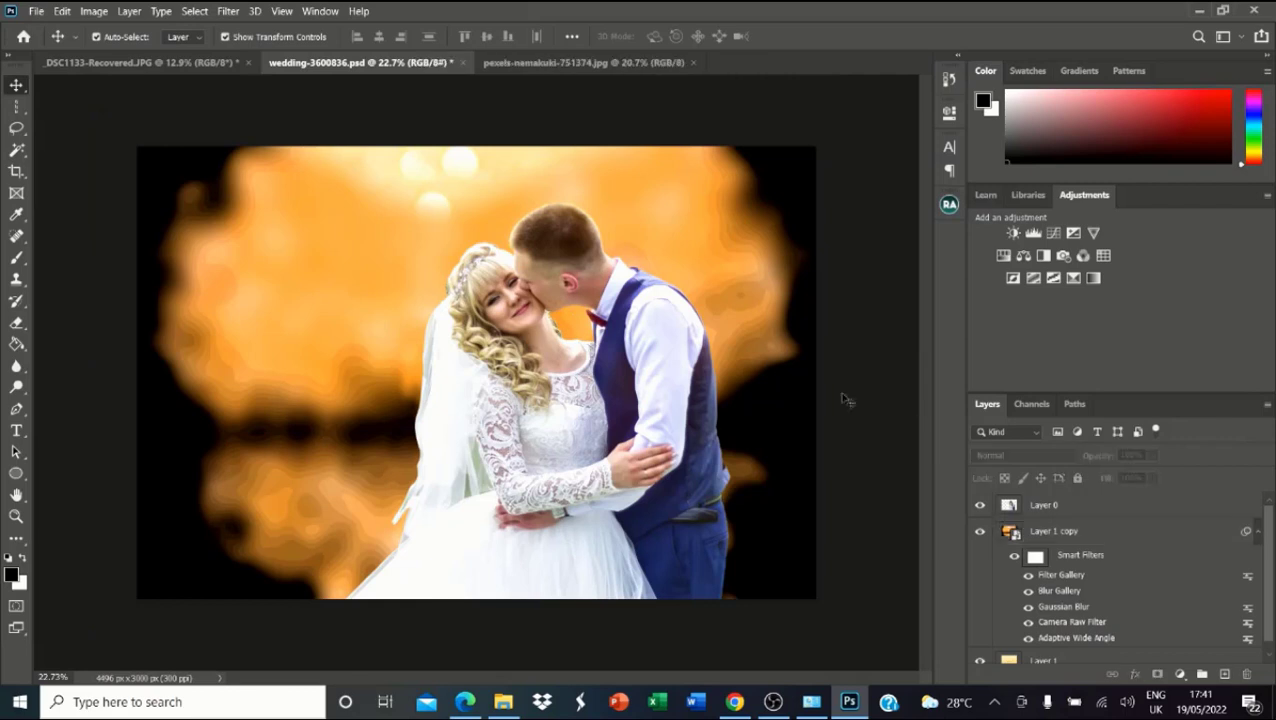
scroll(337, 273, "down", 4)
scroll(494, 288, "up", 2)
left_click(228, 11)
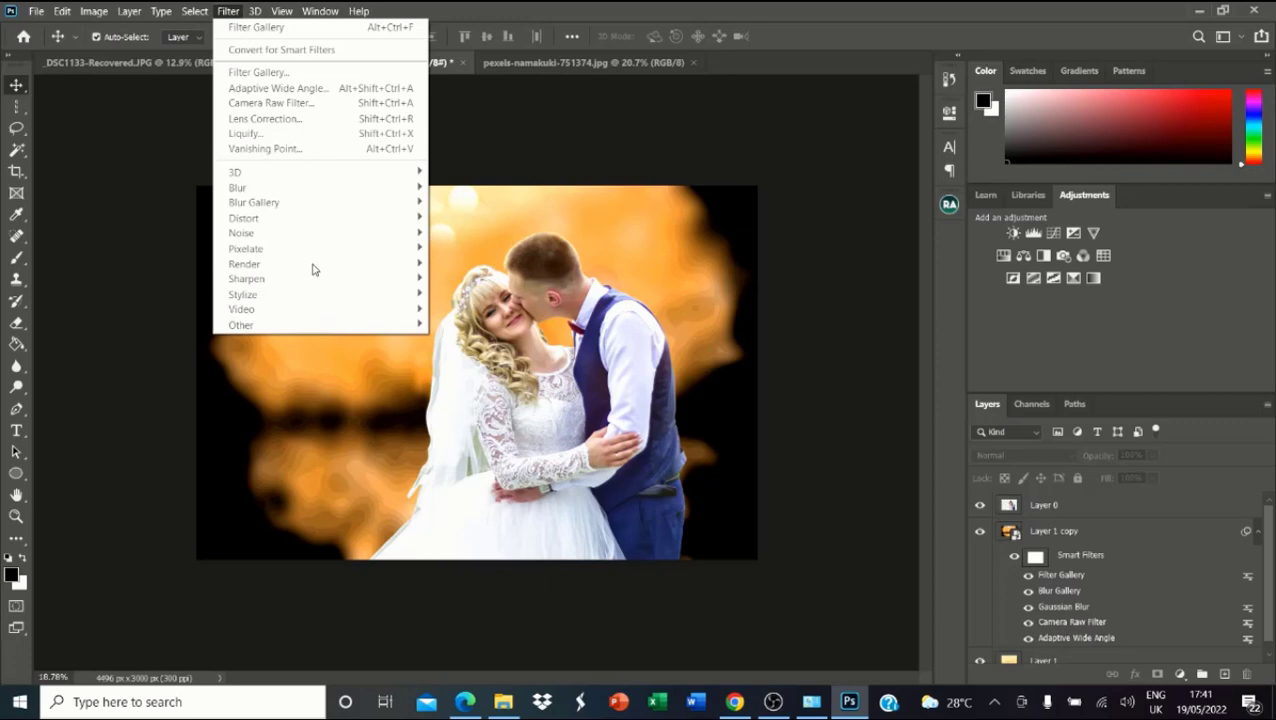
left_click(603, 393)
scroll(558, 278, "up", 3)
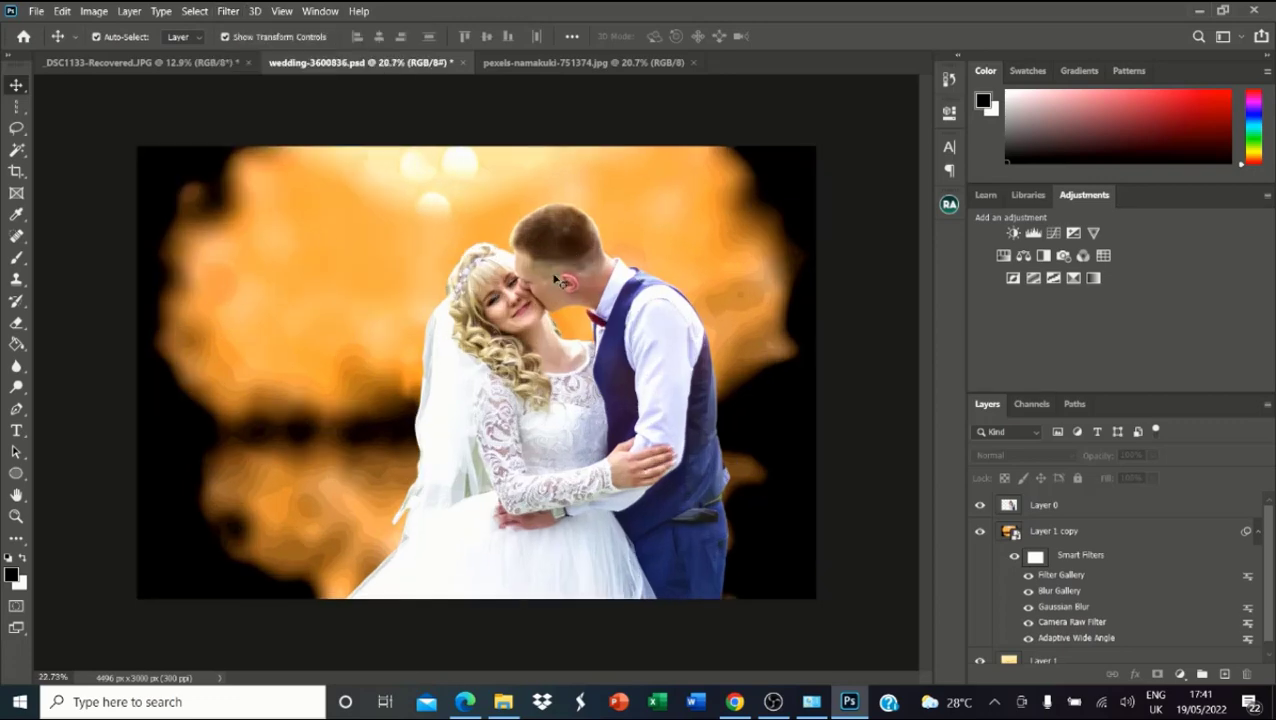
Step: Select the Layer 1 copy background layer and render Clouds on it using the black and white colours
scroll(555, 276, "down", 2)
scroll(557, 282, "down", 1)
scroll(557, 282, "up", 3)
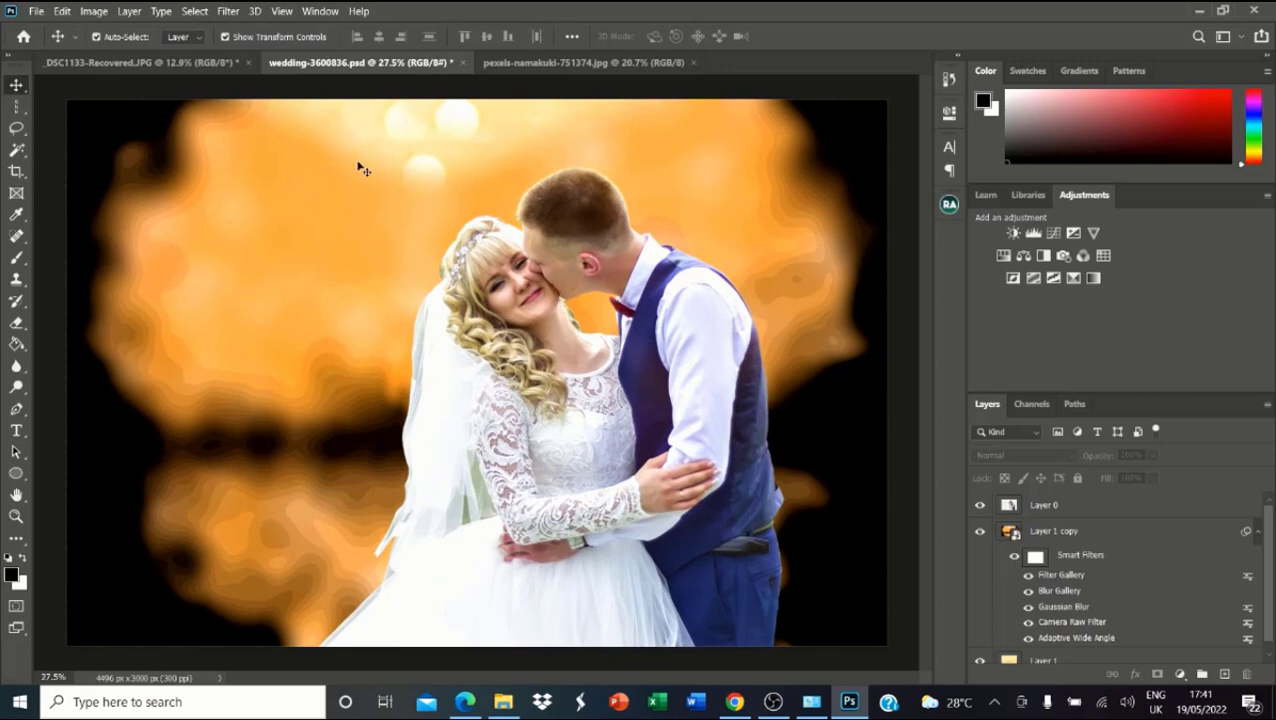
left_click(833, 215)
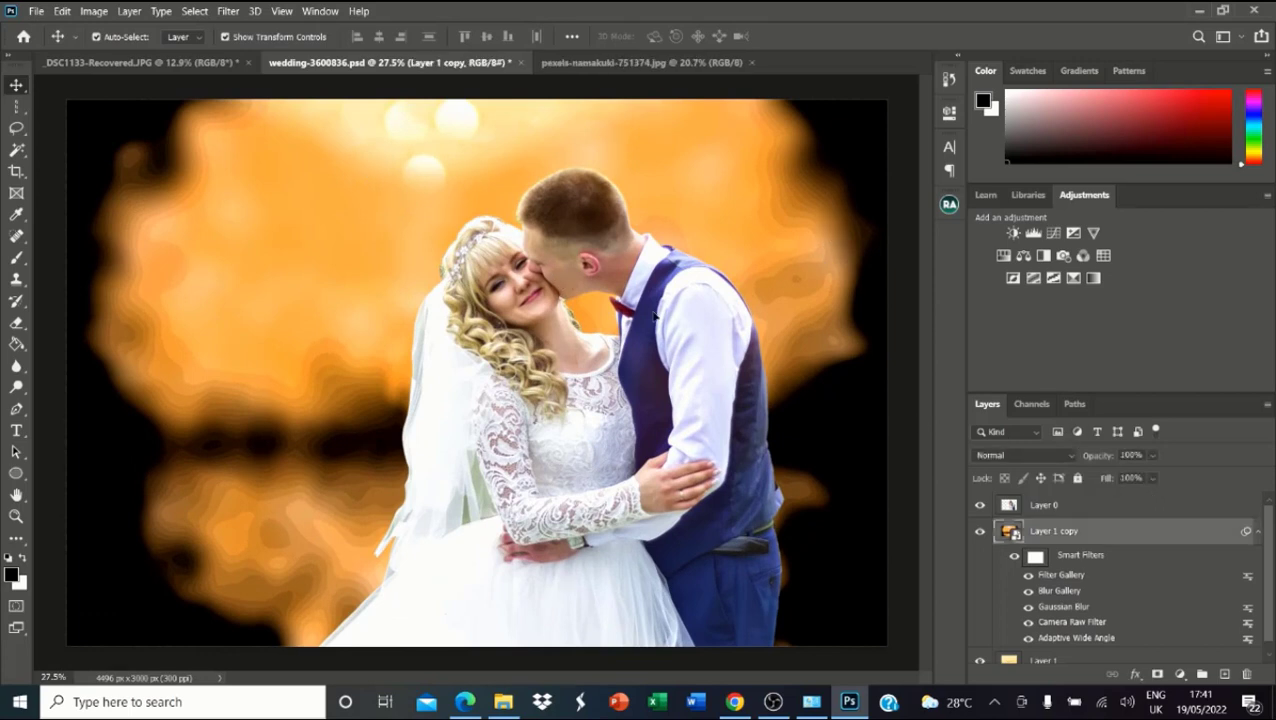
left_click(228, 11)
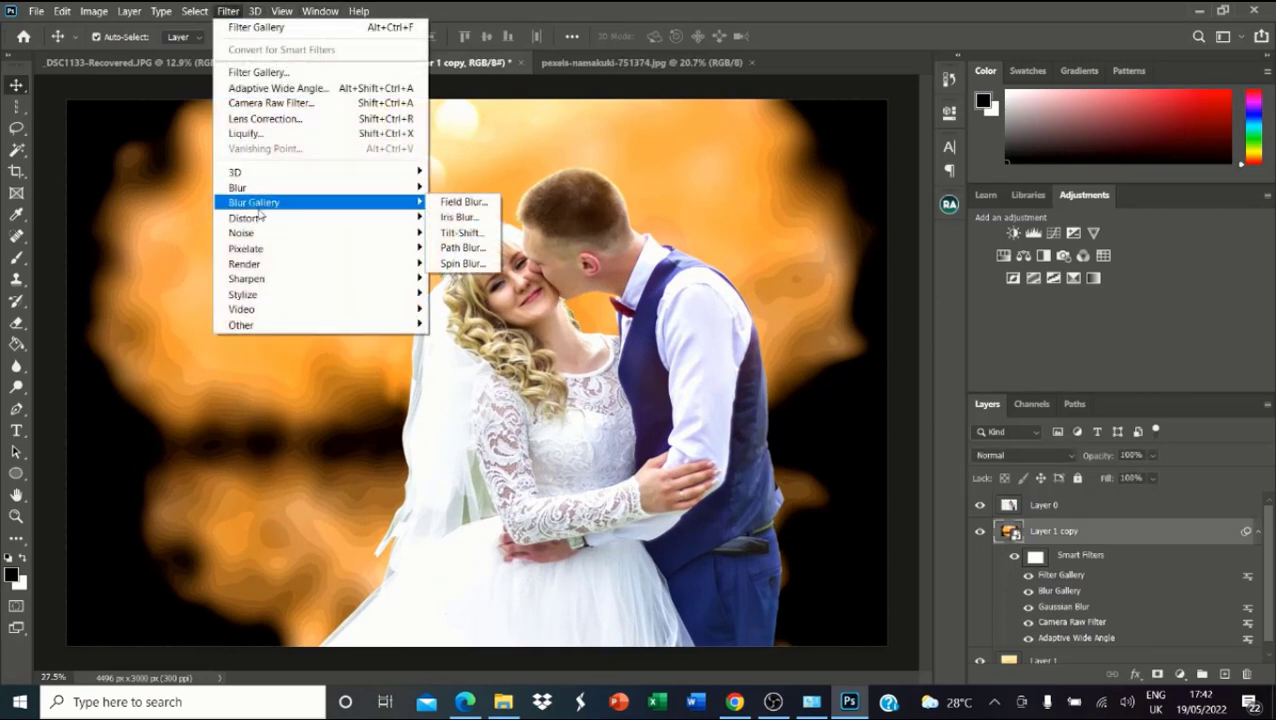
mouse_move(281, 265)
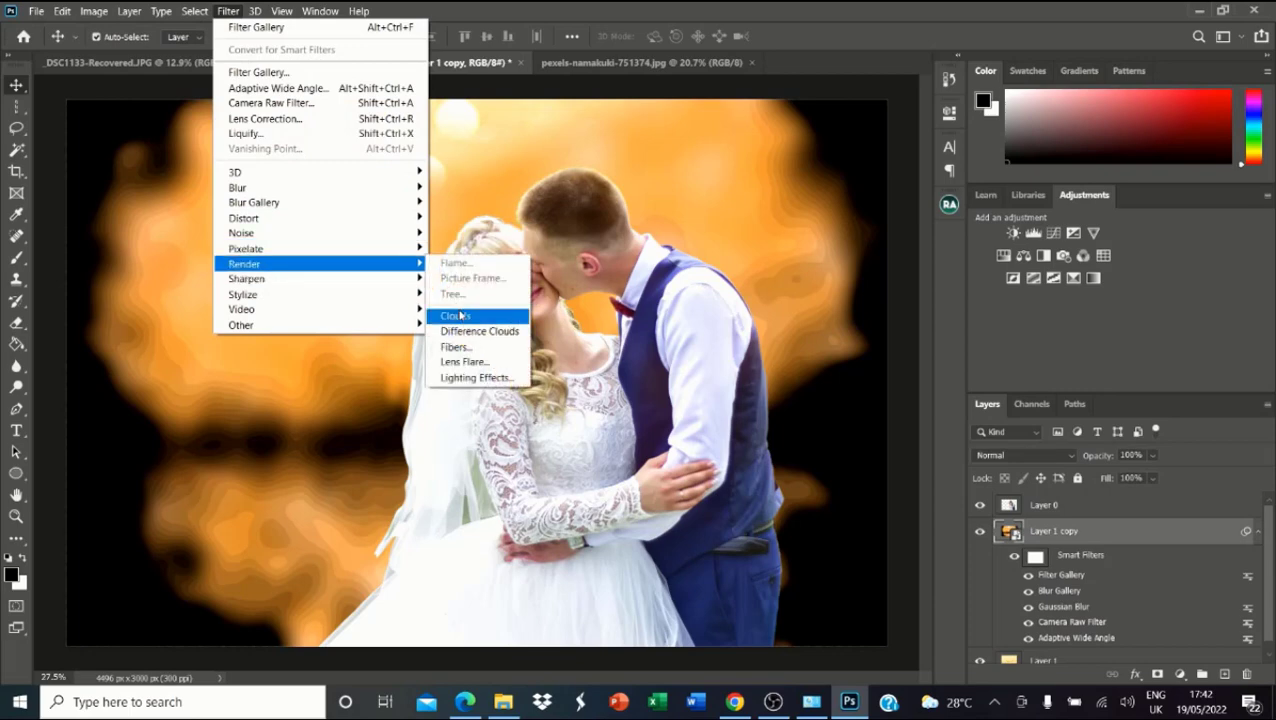
left_click(468, 323)
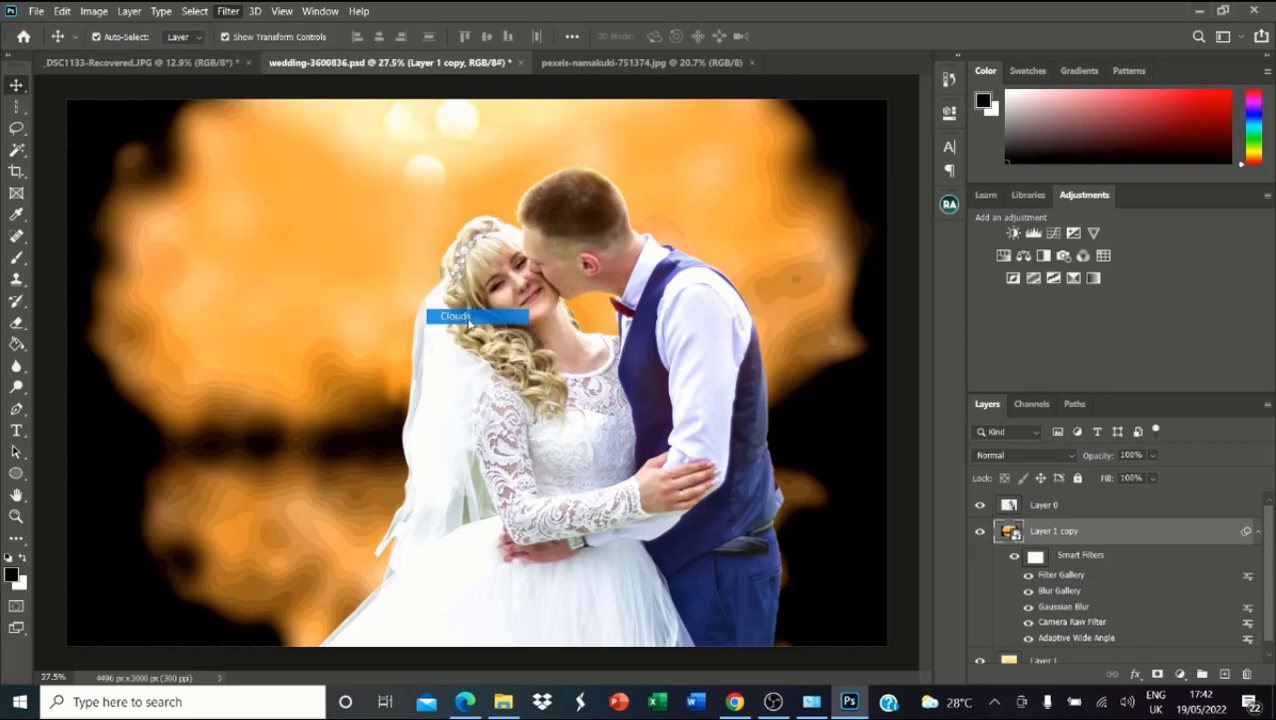
scroll(292, 264, "down", 3)
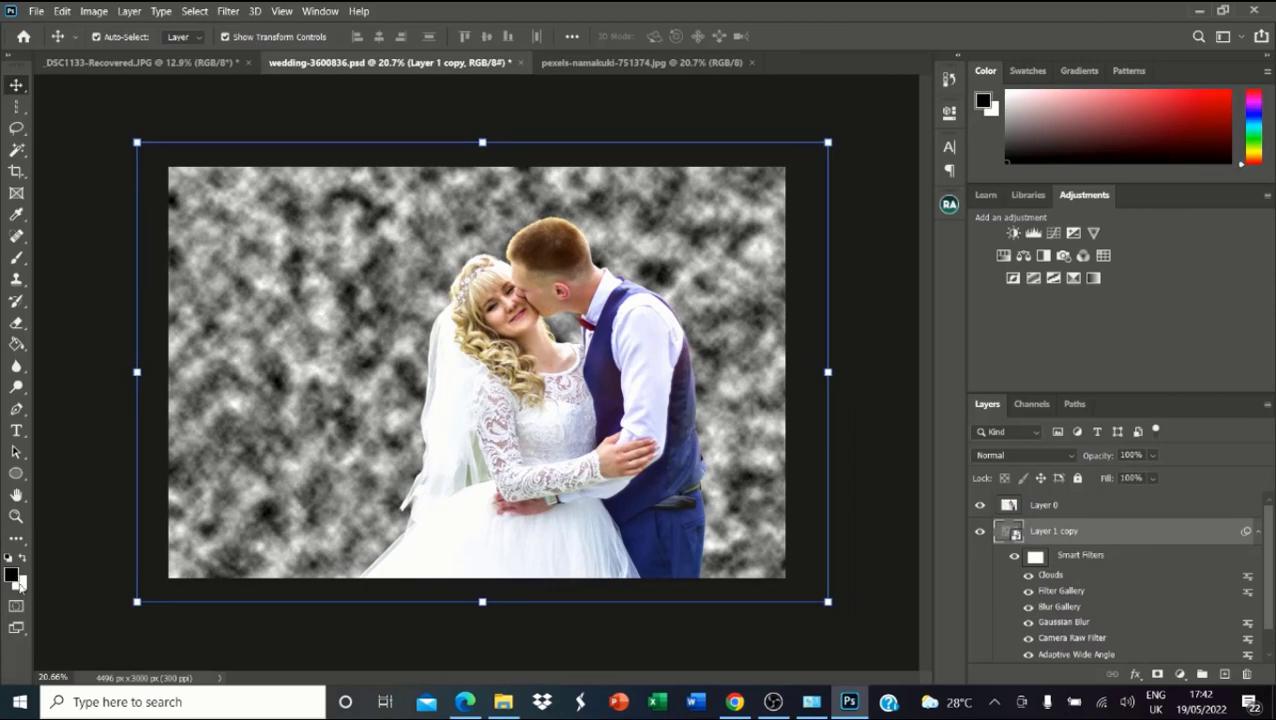
Step: Set the foreground colour to a dark blue sampled from the groom's waistcoat
left_click(12, 575)
left_click(659, 437)
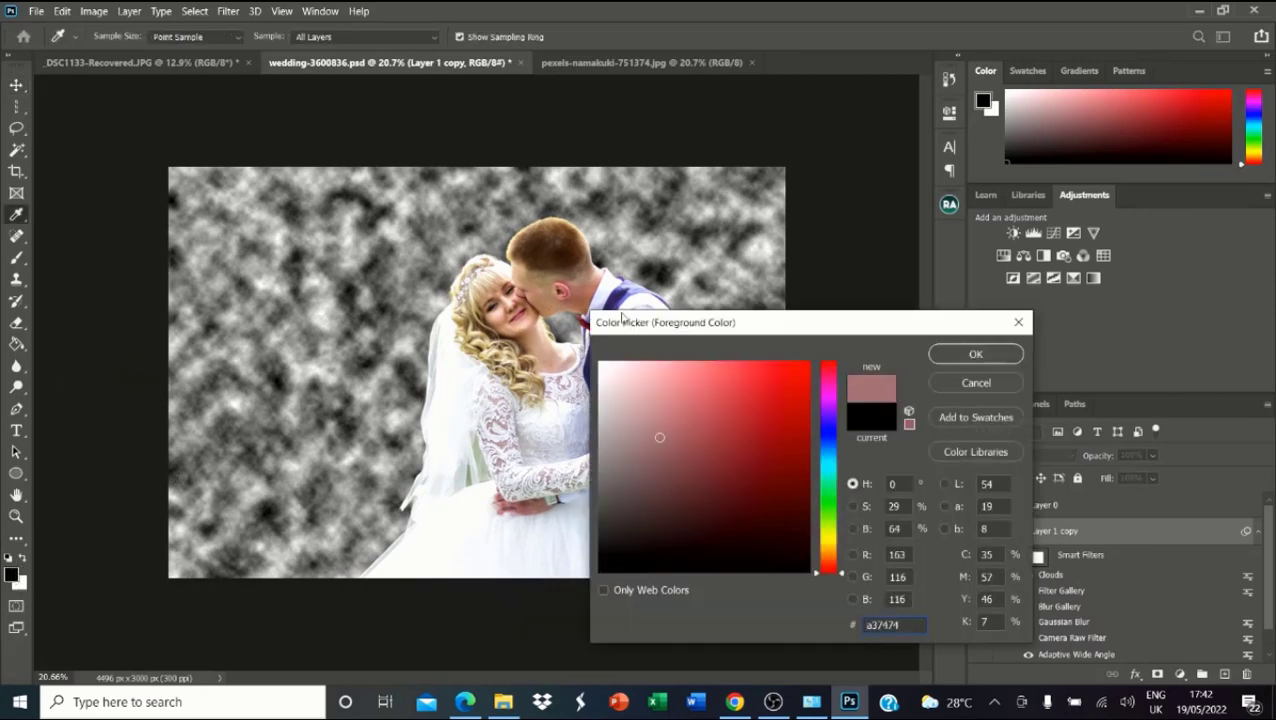
left_click(622, 290)
left_click(957, 353)
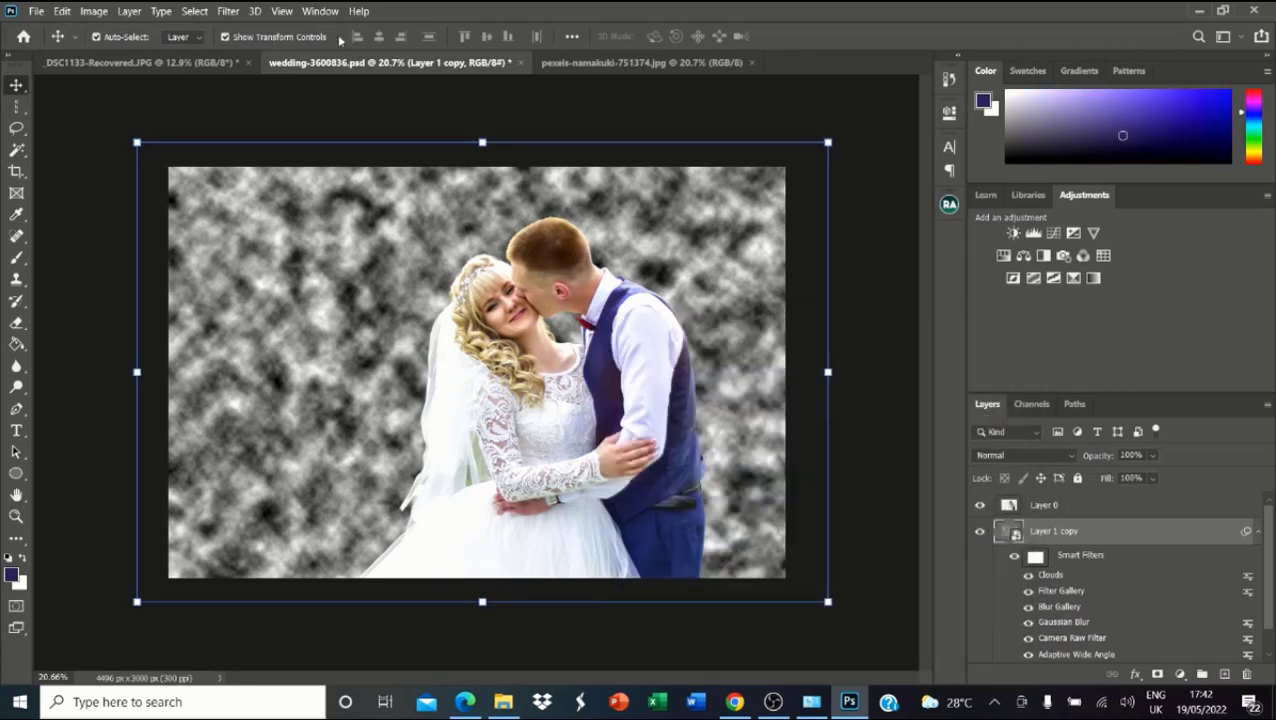
Step: Render Clouds on the background layer again using the dark blue foreground and white background colours
left_click(228, 11)
mouse_move(258, 264)
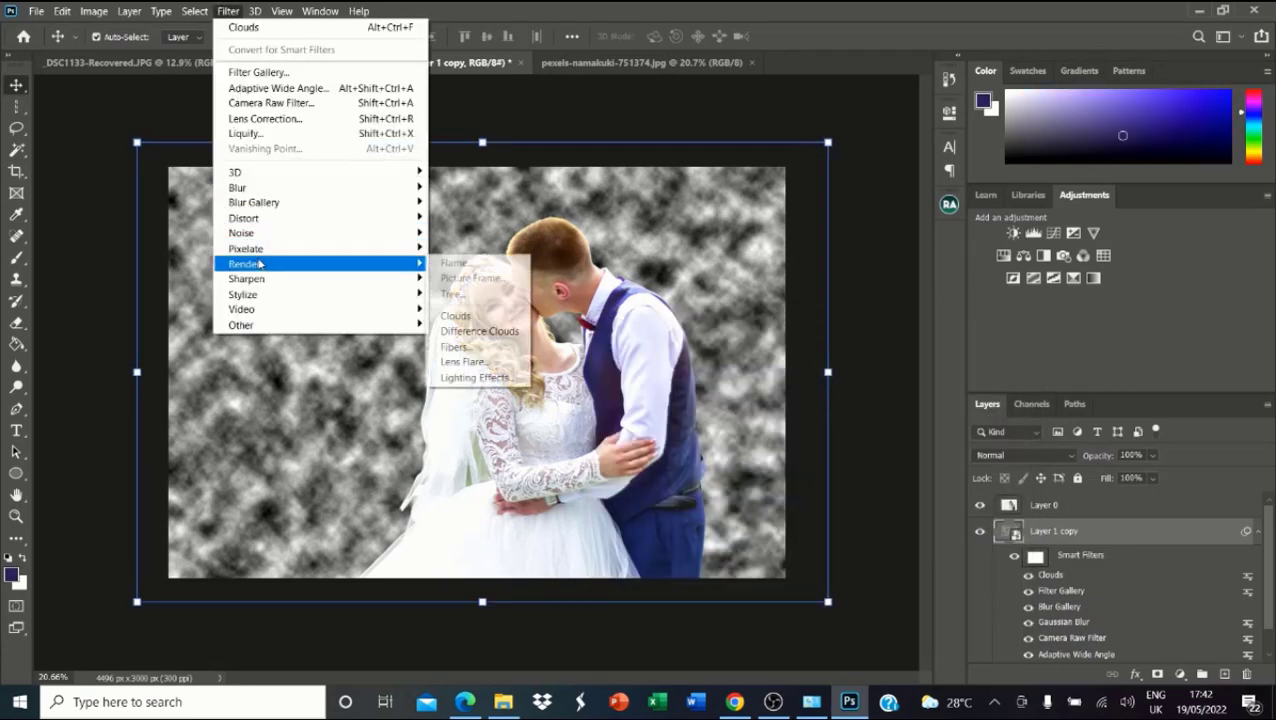
left_click(458, 316)
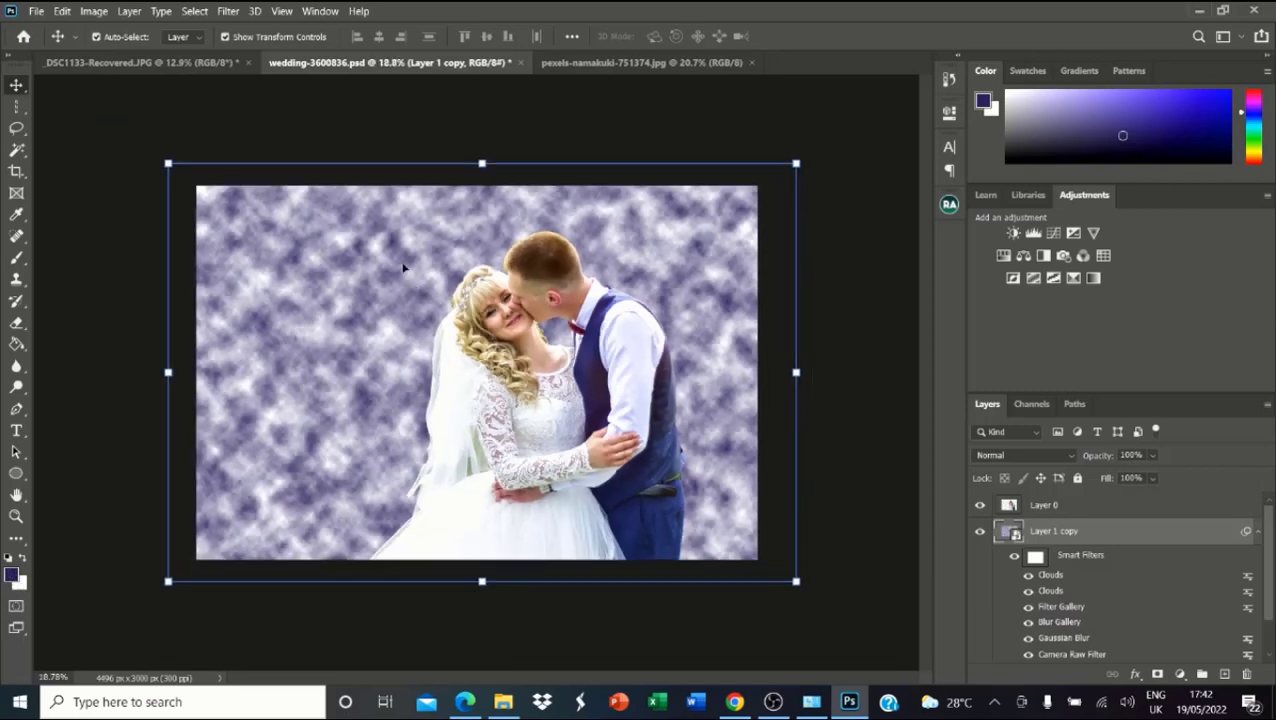
scroll(403, 268, "up", 2)
Step: Revert the document history to the Filter Gallery state, undoing both Clouds renders, and deselect the background layer
left_click(948, 80)
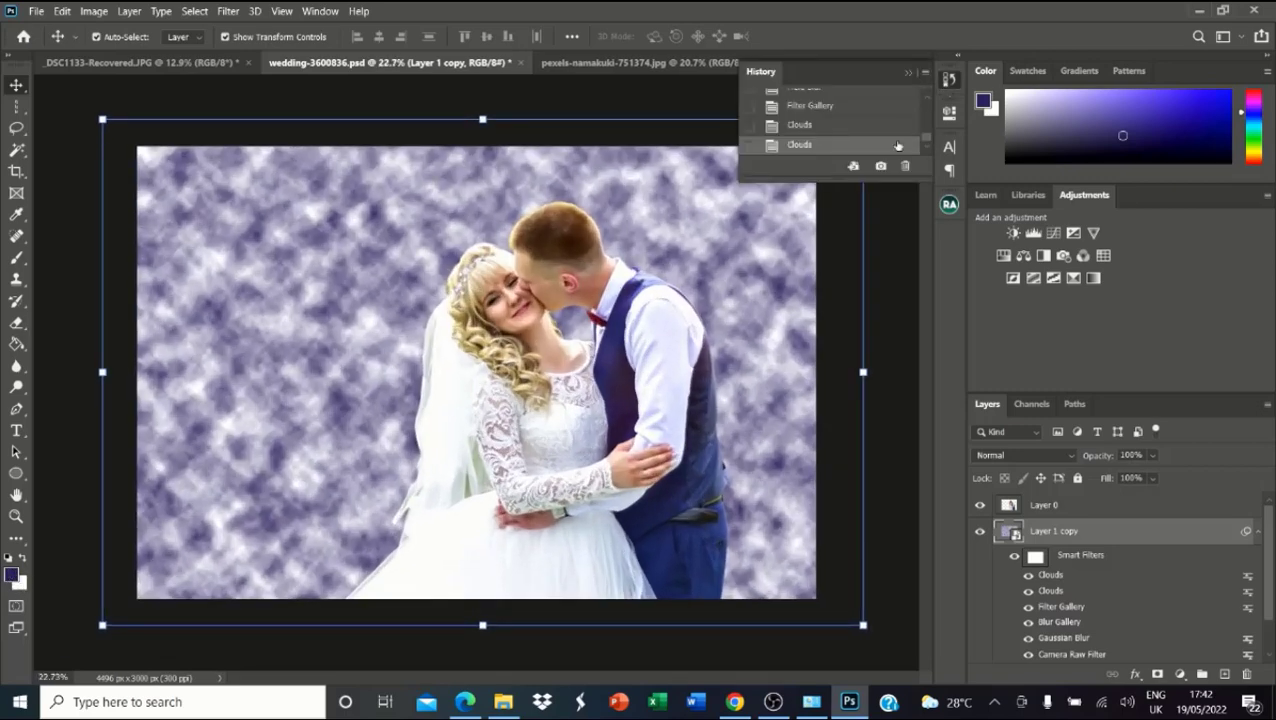
left_click(800, 125)
left_click(806, 106)
scroll(806, 108, "up", 1)
left_click(806, 110)
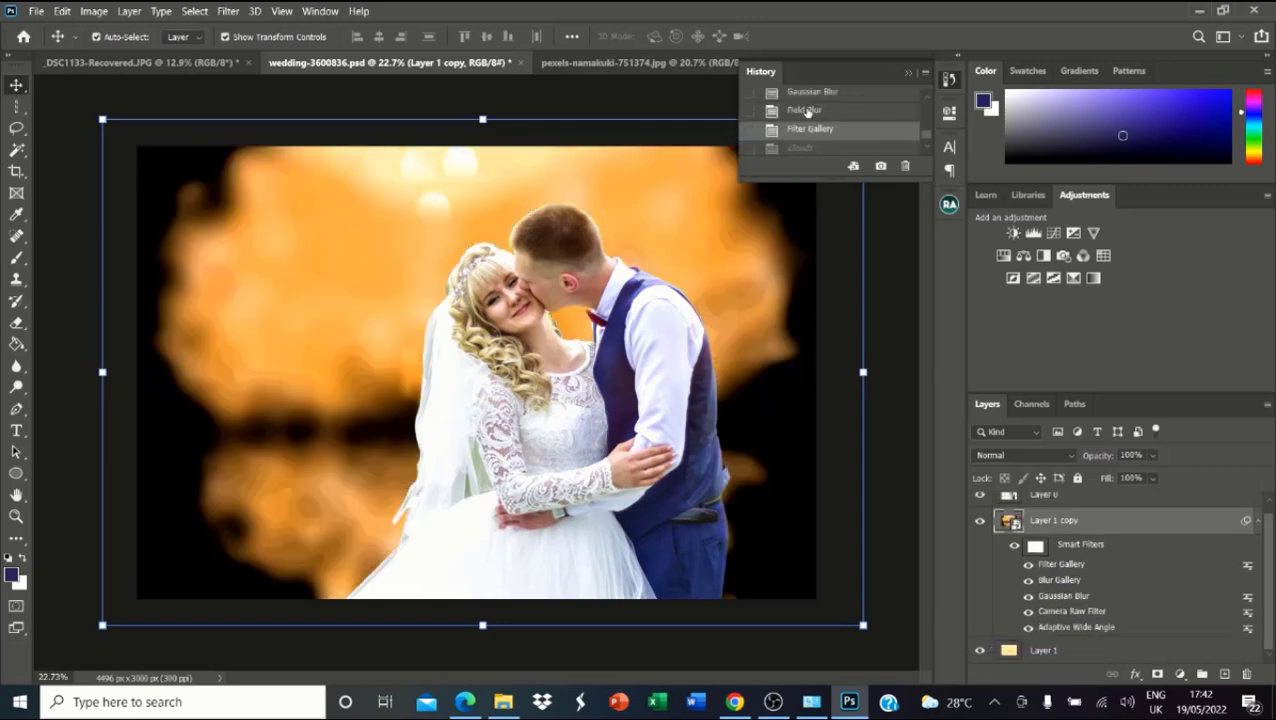
left_click(804, 128)
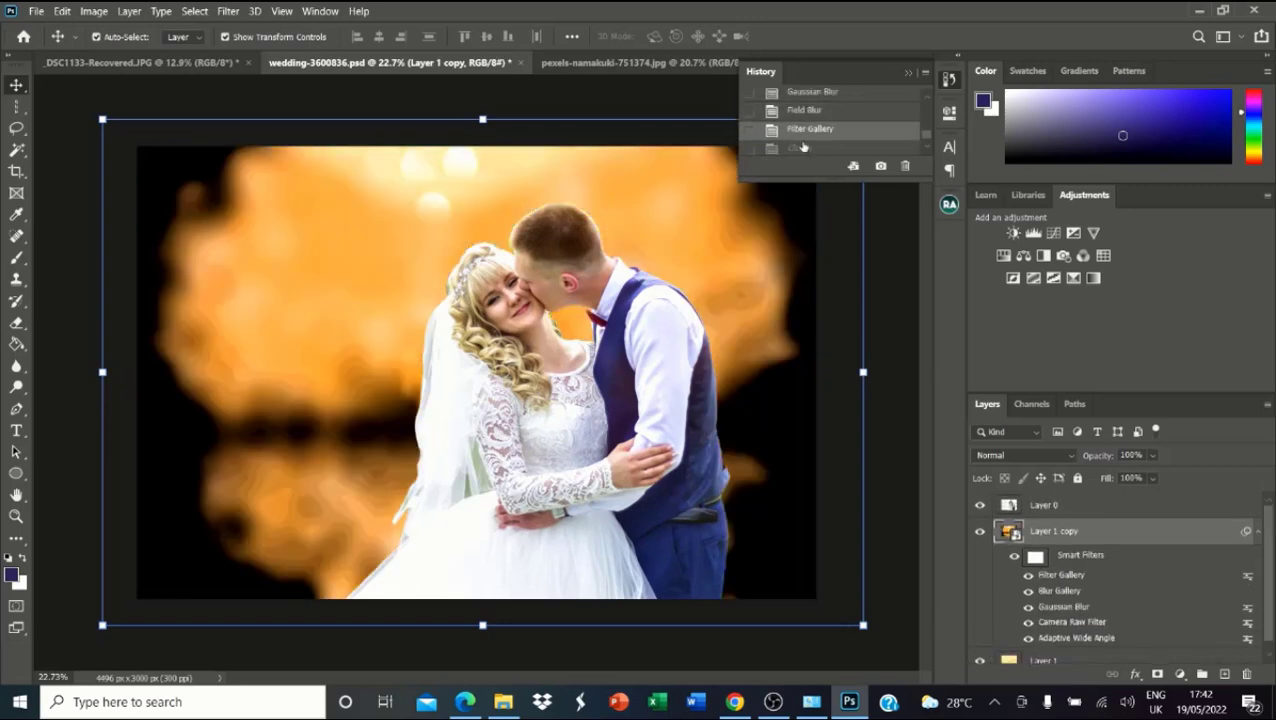
left_click(802, 148)
left_click(803, 125)
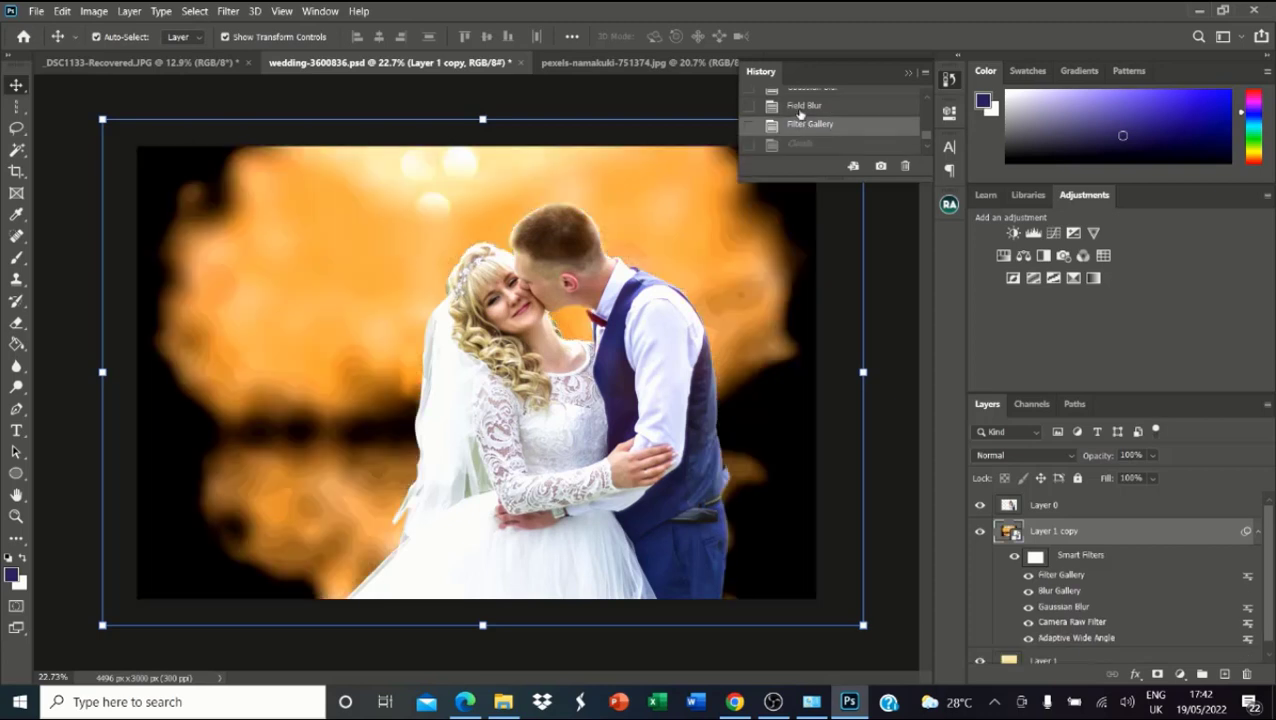
left_click(832, 292)
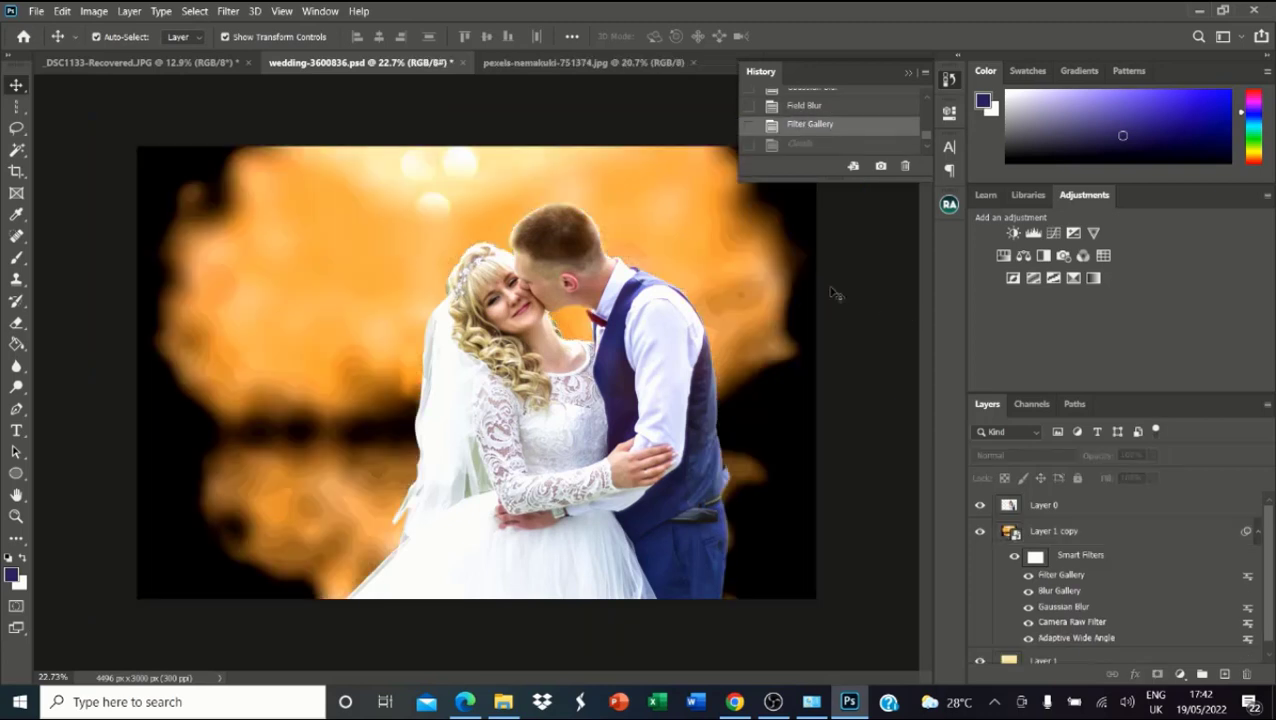